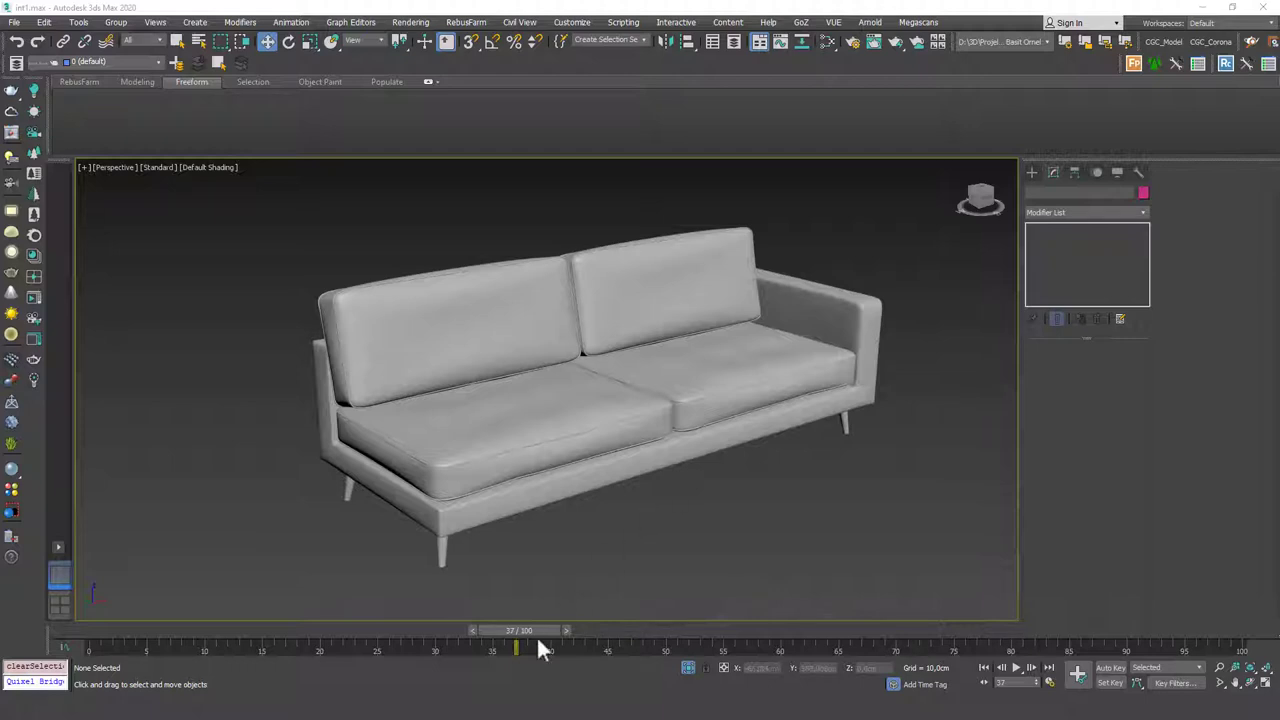
Step: Bring the empty Untitled scene to the front, ready to create a Standard Primitives box
{"action": "left_click", "coordinate": [618, 651]}
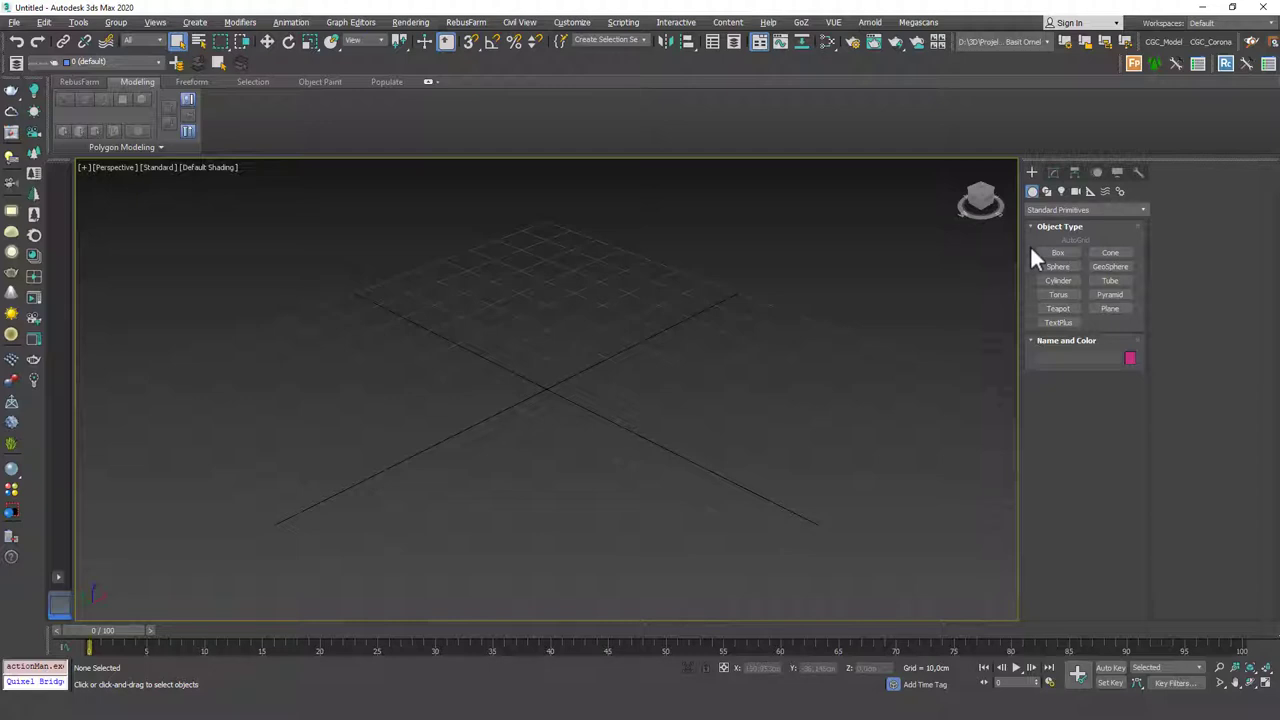
Step: Drag out a flat box in the viewport and show its edged faces
{"action": "left_click", "coordinate": [1066, 256]}
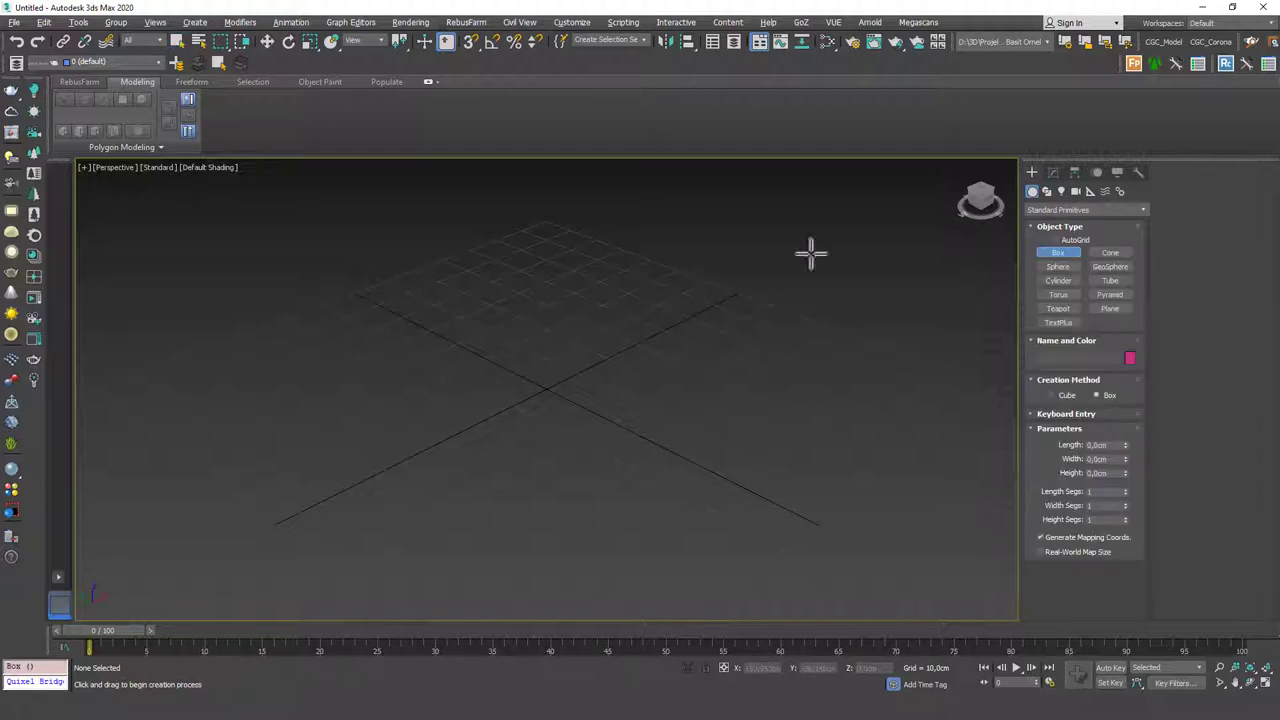
{"action": "left_click_drag", "start_coordinate": [566, 289], "coordinate": [445, 541]}
{"action": "left_click", "coordinate": [429, 471]}
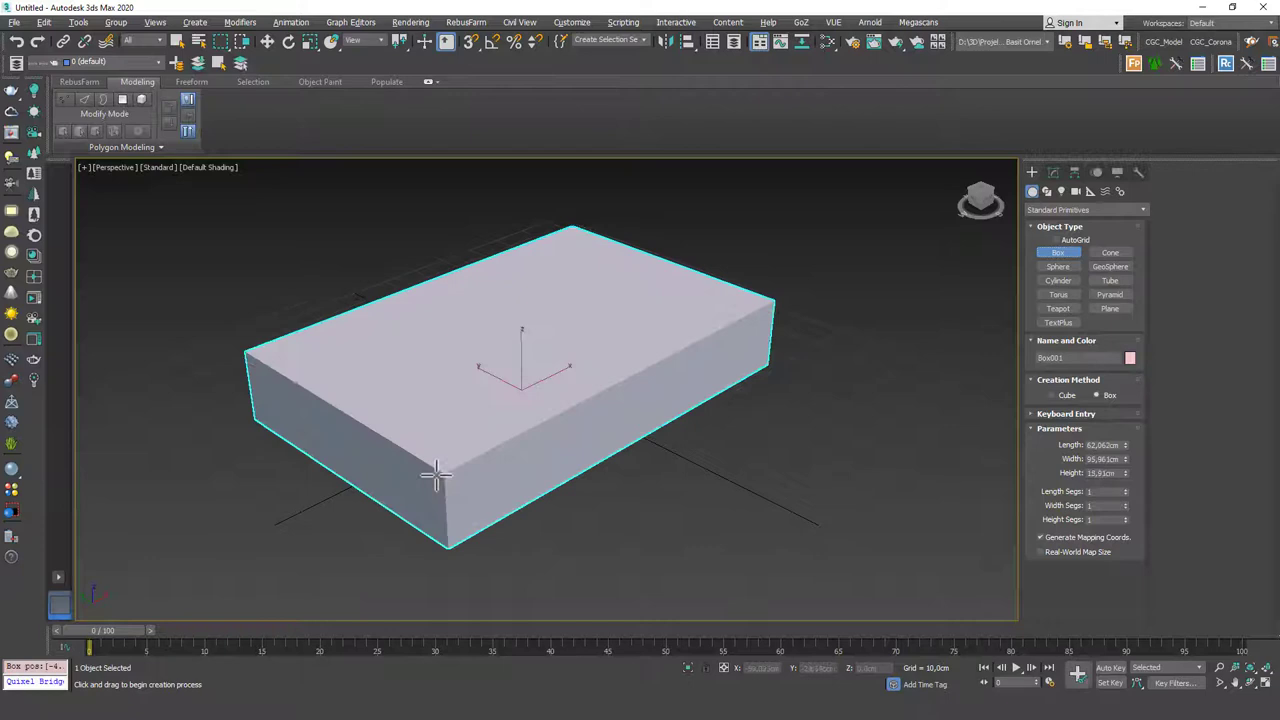
{"action": "right_click", "coordinate": [429, 471]}
{"action": "key", "text": "F4"}
{"action": "middle_click_drag", "start_coordinate": [600, 363], "coordinate": [674, 363]}
{"action": "scroll", "coordinate": [640, 392], "scroll_direction": "up", "scroll_amount": 2}
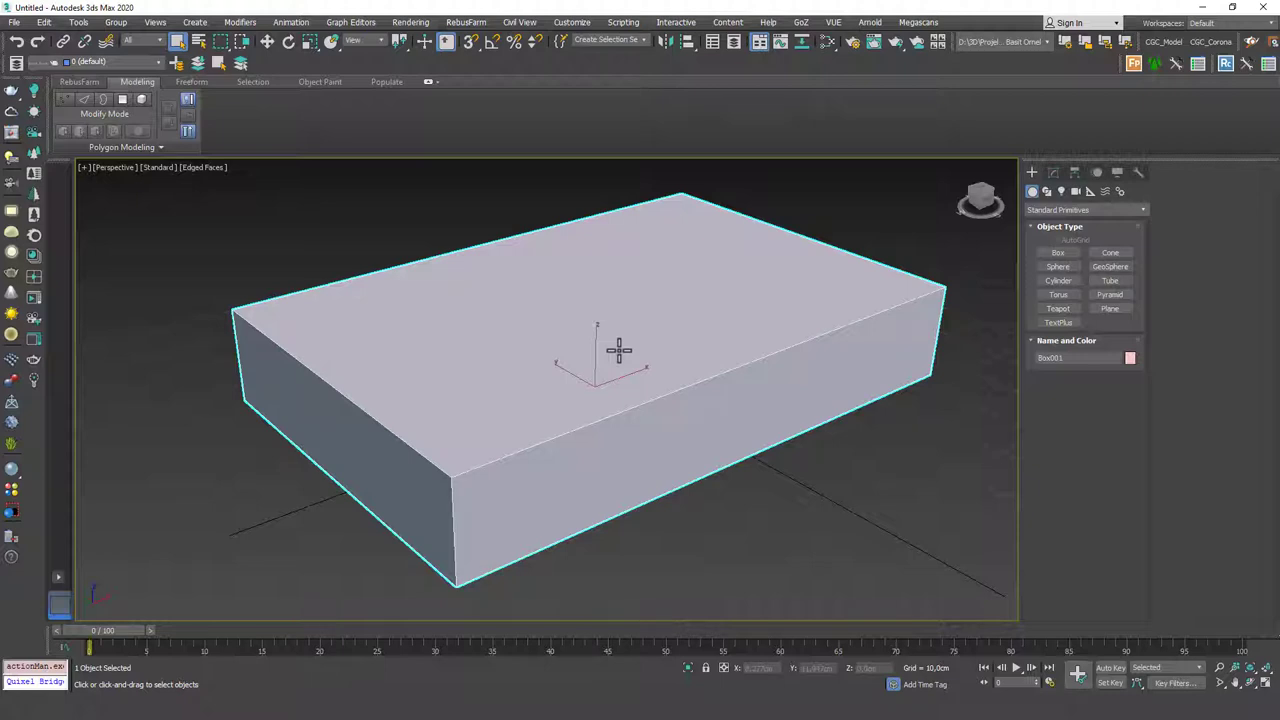
Step: Set the box's Length, Width and Height Segs to 10, 10 and 4
{"action": "left_click", "coordinate": [1053, 172]}
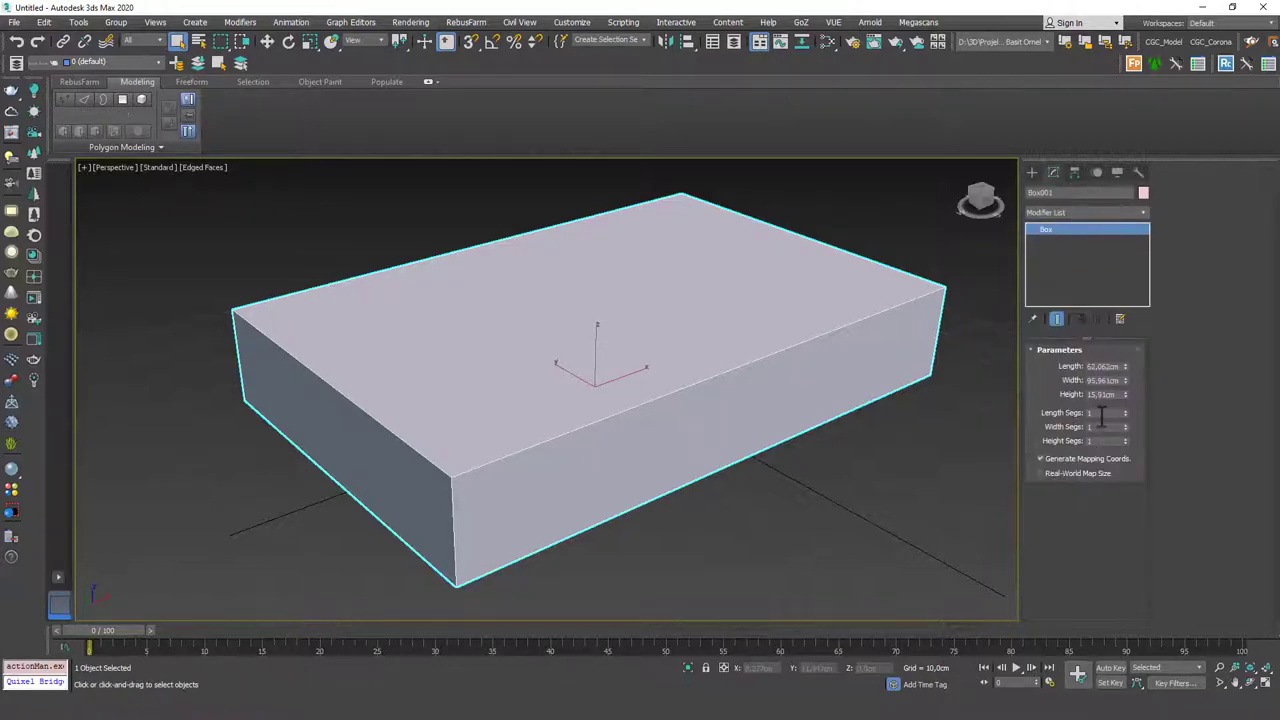
{"action": "double_click", "coordinate": [1100, 413]}
{"action": "type", "text": "10"}
{"action": "key", "text": "Tab"}
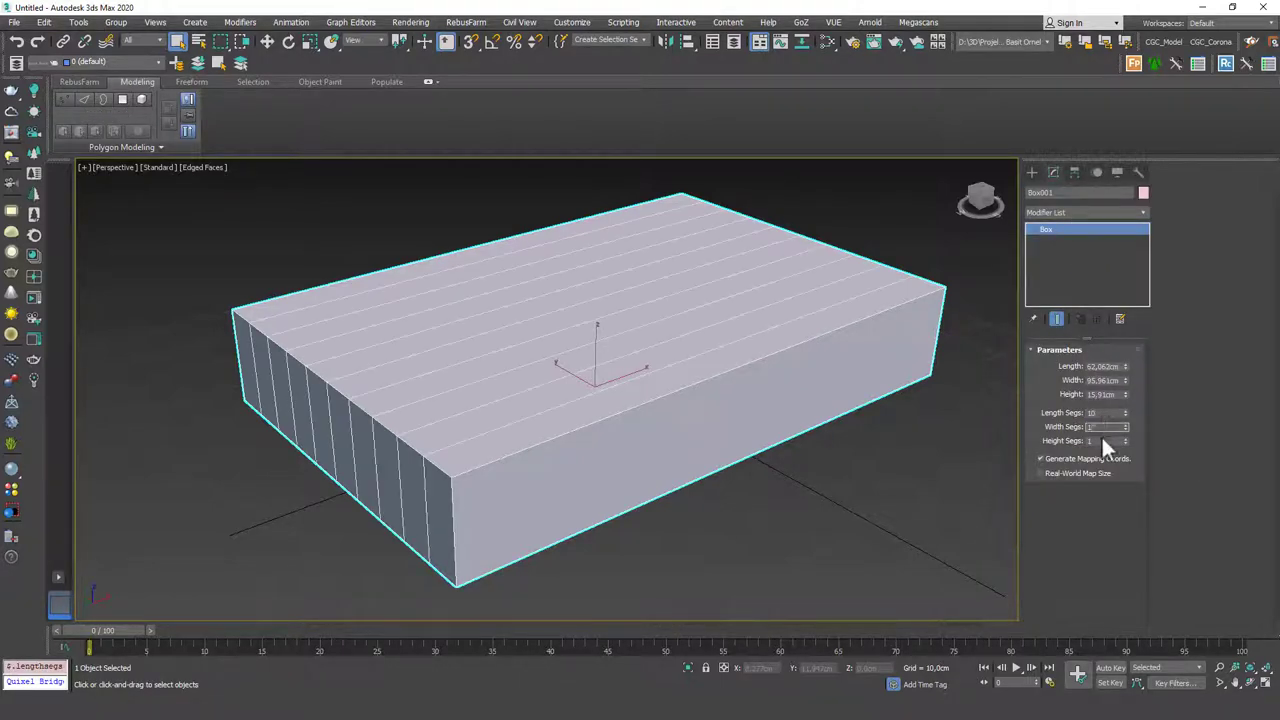
{"action": "type", "text": "10"}
{"action": "key", "text": "Tab"}
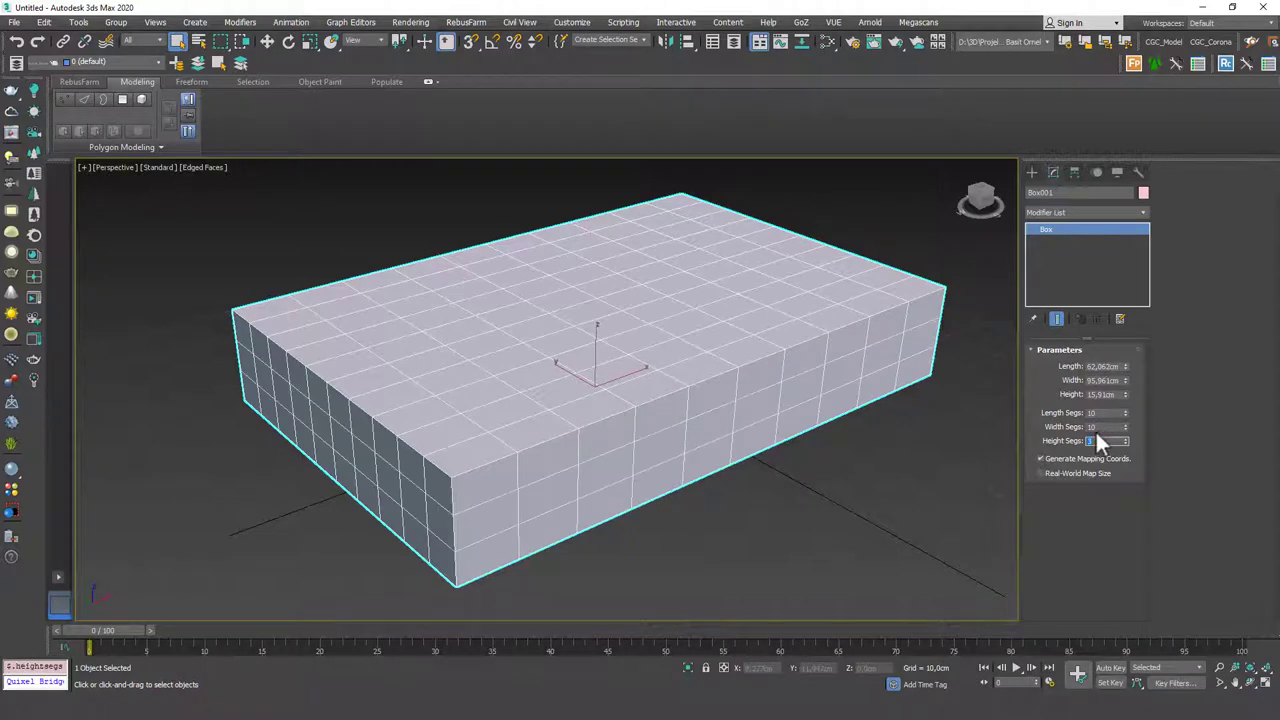
{"action": "type", "text": "4"}
{"action": "key", "text": "Return"}
{"action": "middle_click_drag", "start_coordinate": [800, 329], "coordinate": [757, 314]}
{"action": "scroll", "coordinate": [753, 333], "scroll_direction": "down", "scroll_amount": 2}
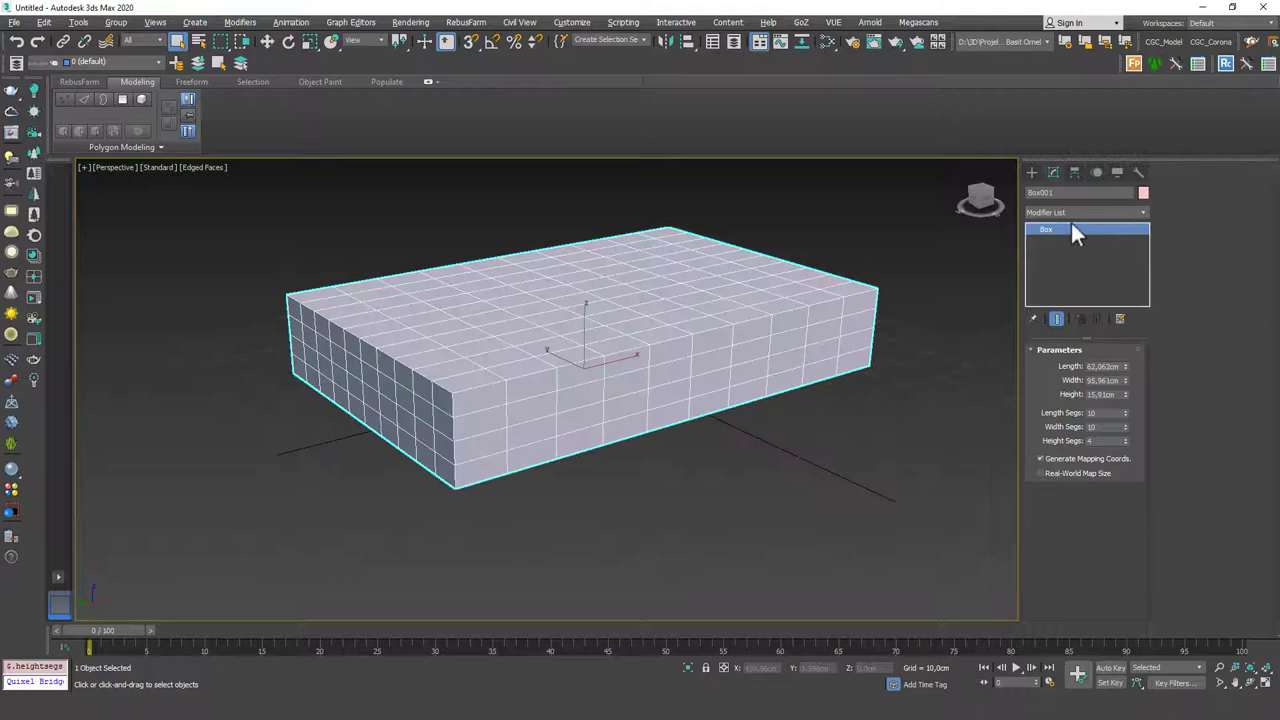
Step: Add a TurboSmooth modifier to round the box into a cushion shape
{"action": "left_click", "coordinate": [1038, 212]}
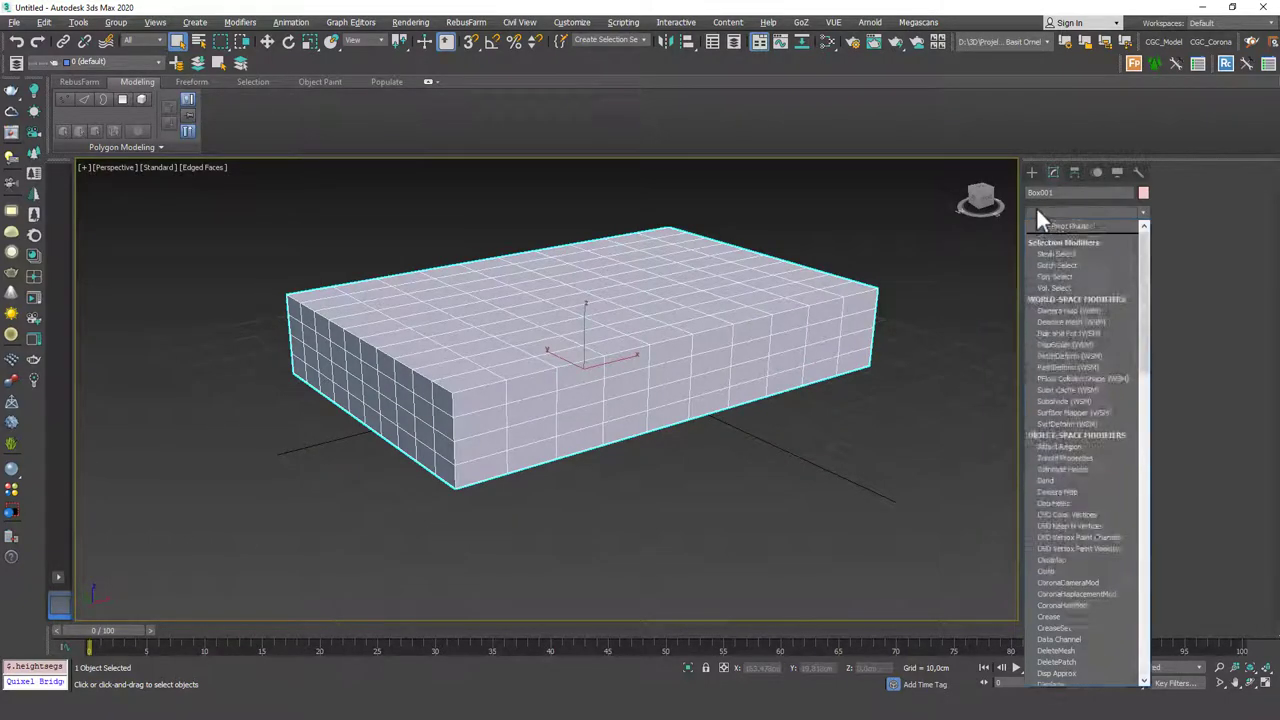
{"action": "type", "text": "tu"}
{"action": "key", "text": "Return"}
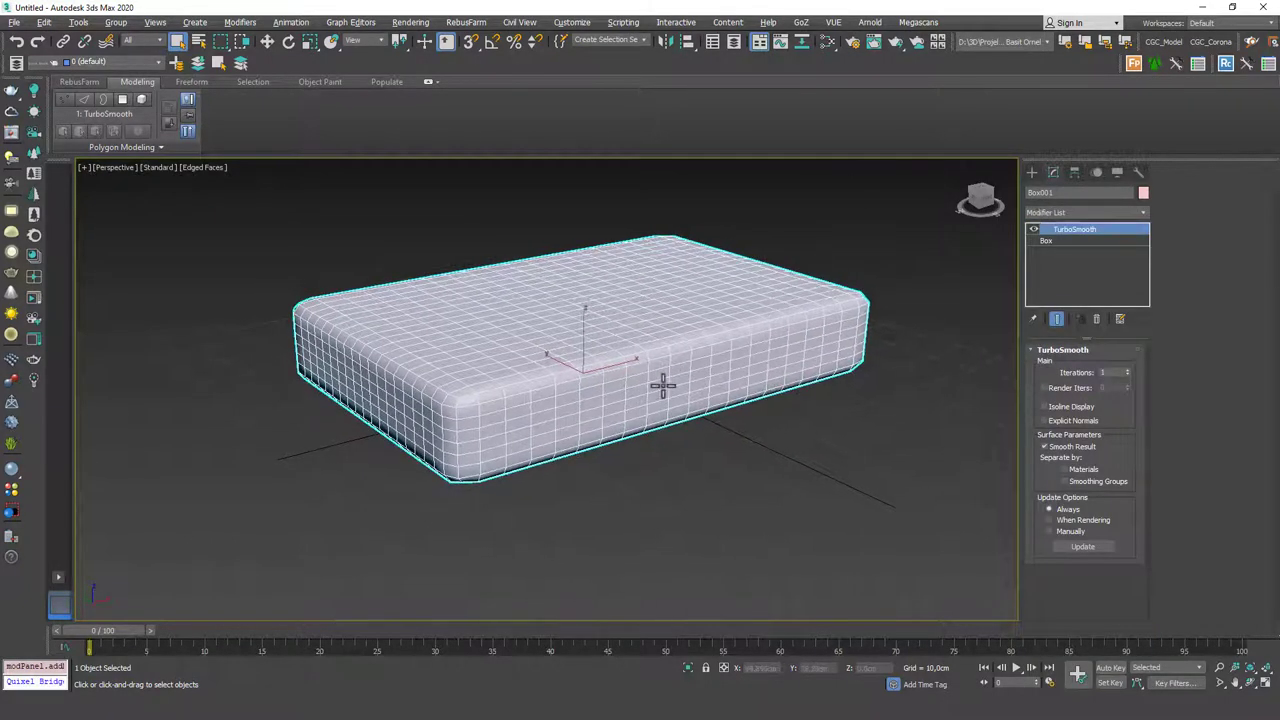
{"action": "scroll", "coordinate": [620, 386], "scroll_direction": "up", "scroll_amount": 3}
{"action": "scroll", "coordinate": [775, 383], "scroll_direction": "down", "scroll_amount": 1}
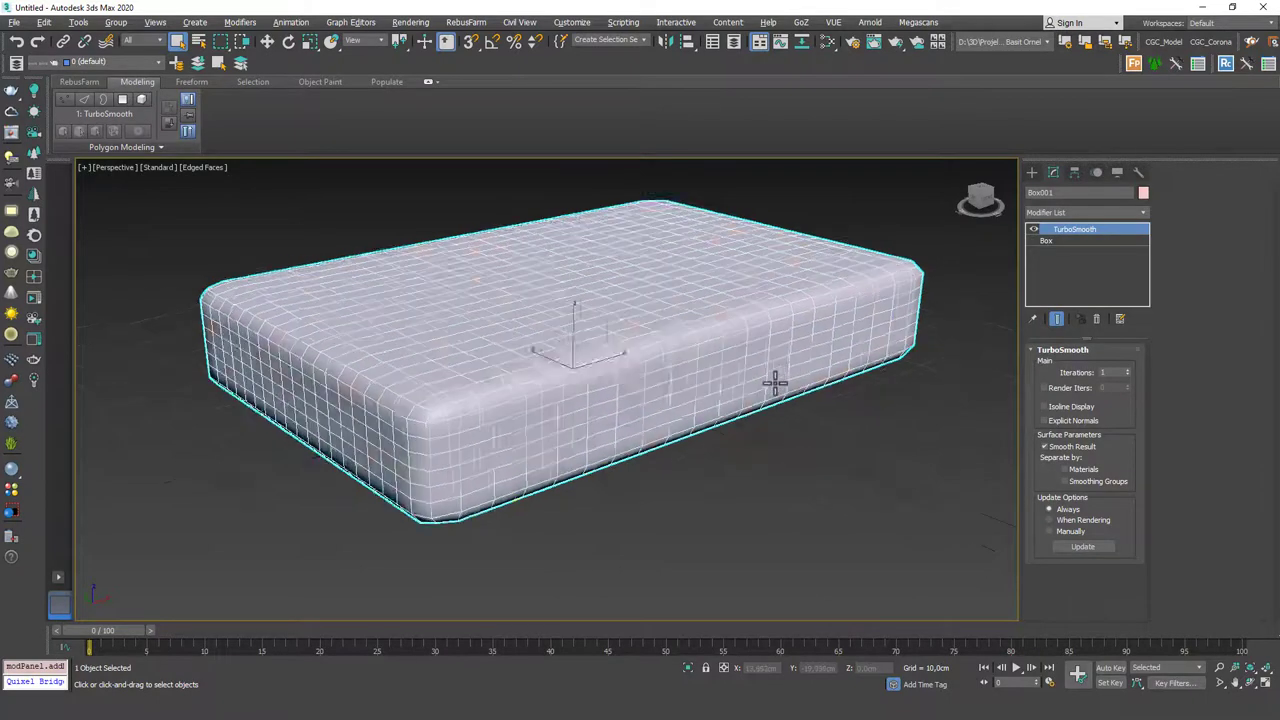
{"action": "left_click", "coordinate": [863, 443]}
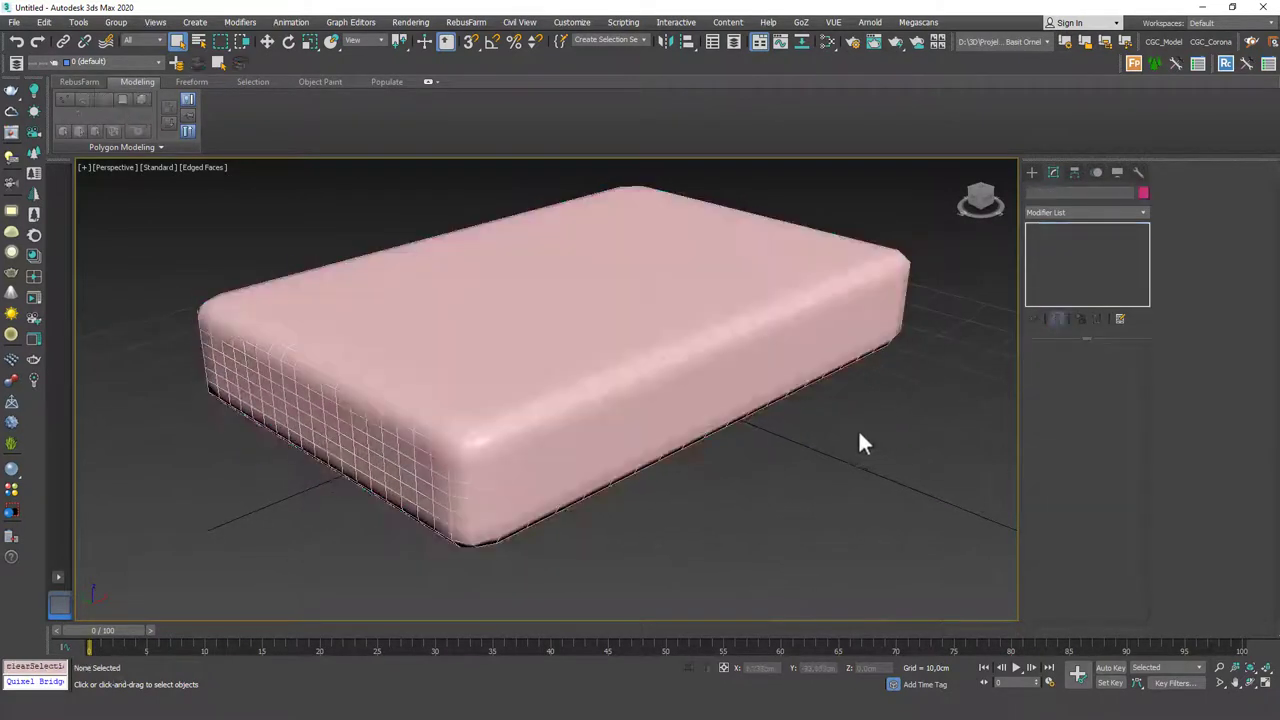
{"action": "key", "text": "F4"}
{"action": "scroll", "coordinate": [700, 410], "scroll_direction": "down", "scroll_amount": 3}
{"action": "mouse_move", "coordinate": [703, 417]}
{"action": "middle_mouse_down", "text": "alt"}
{"action": "mouse_move", "coordinate": [723, 409]}
{"action": "mouse_move", "coordinate": [690, 410]}
{"action": "middle_mouse_up", "text": "alt"}
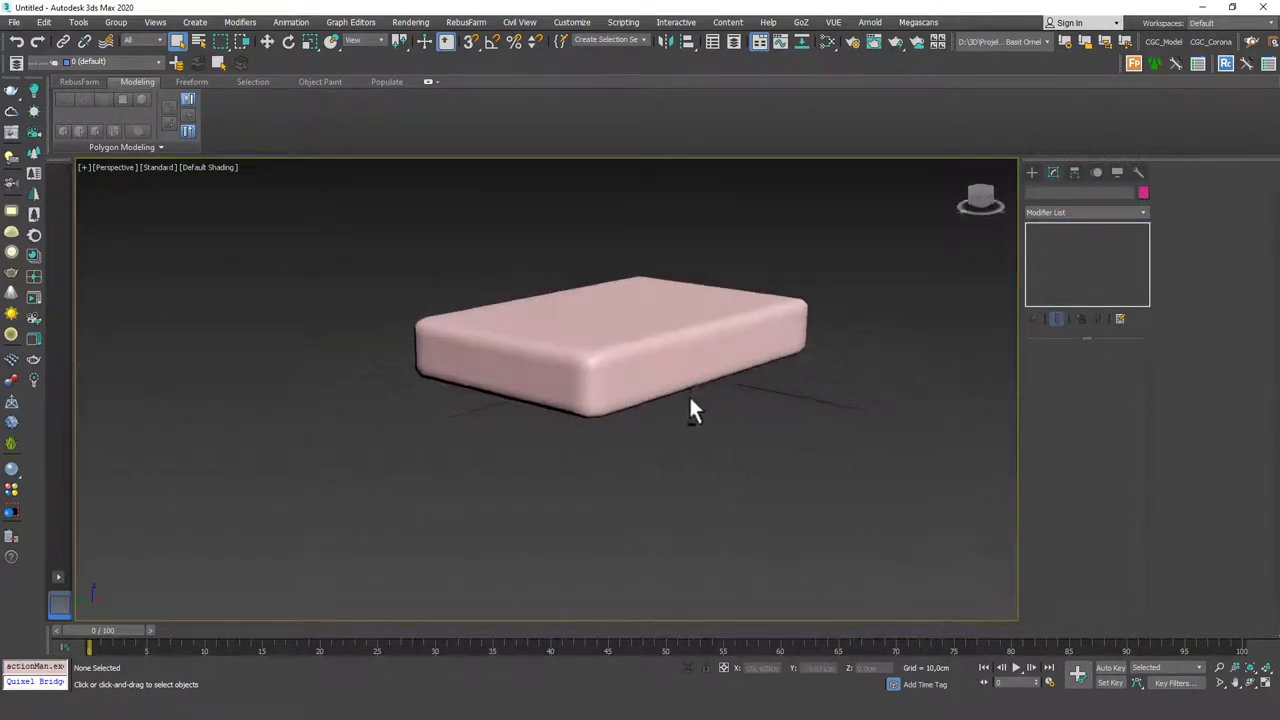
{"action": "scroll", "coordinate": [690, 410], "scroll_direction": "up", "scroll_amount": 5}
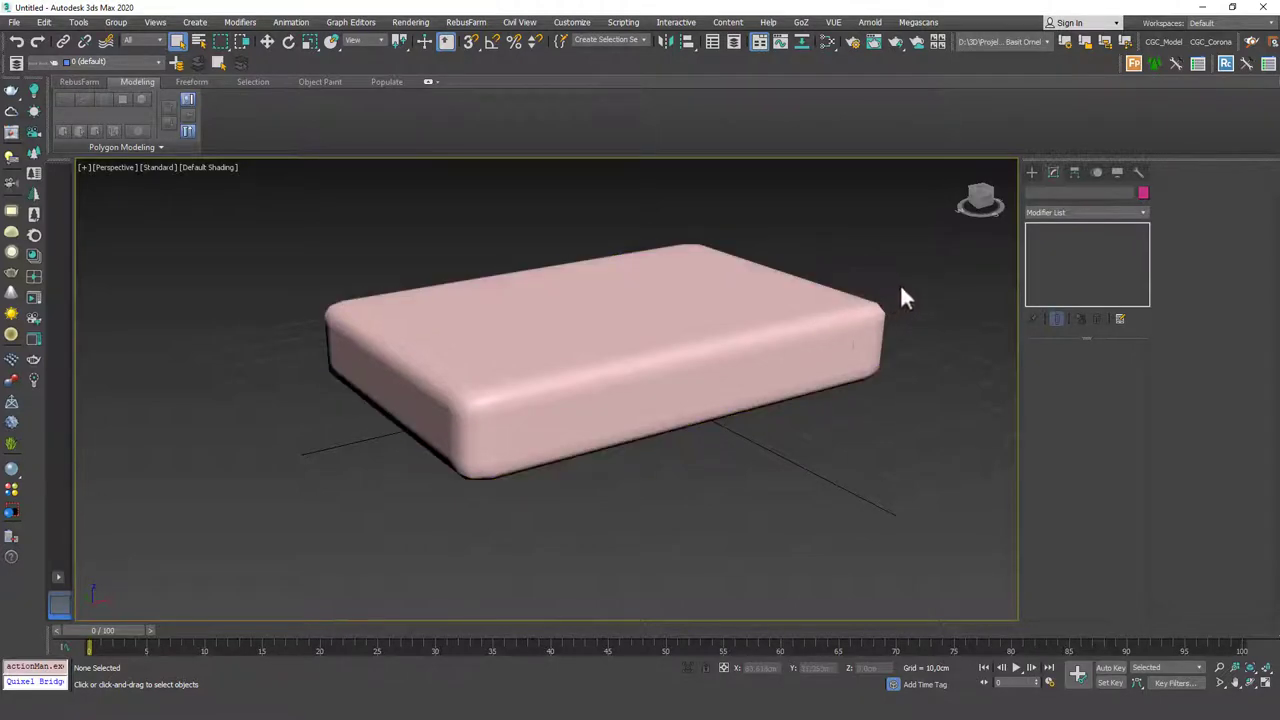
Step: Select the smoothed box and add an Edit Poly modifier
{"action": "left_click", "coordinate": [808, 340]}
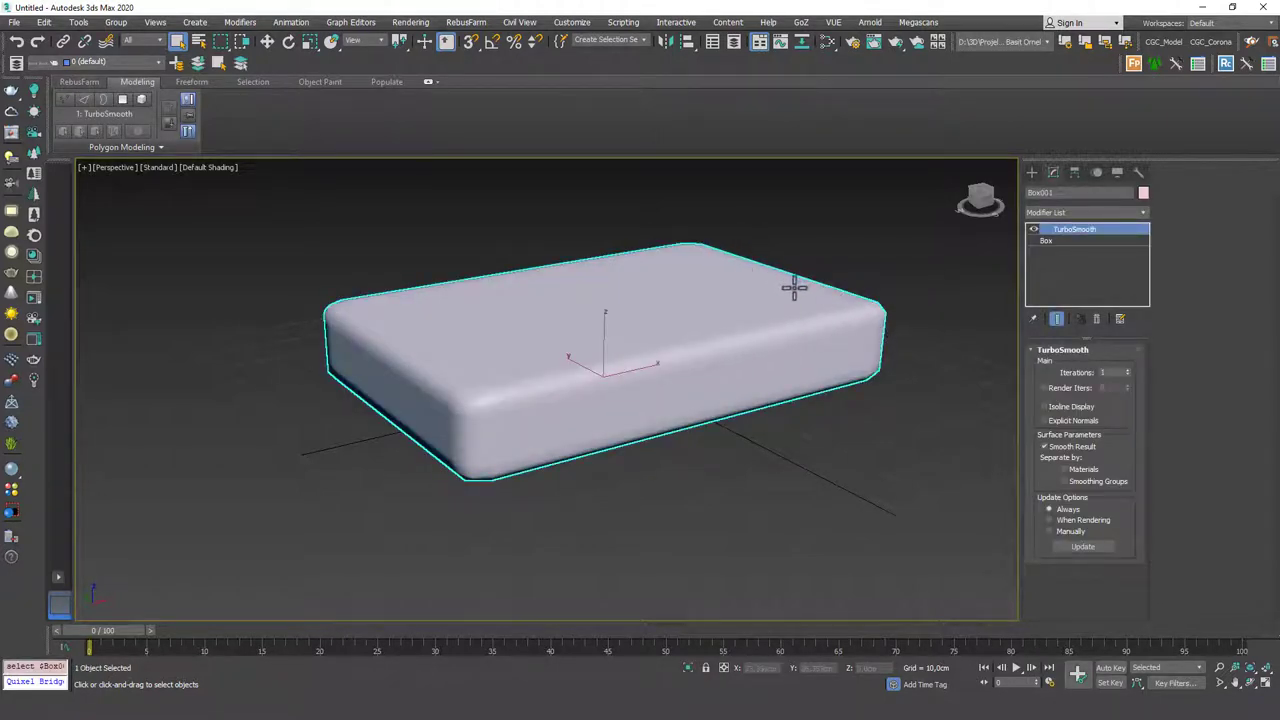
{"action": "left_click", "coordinate": [1104, 210]}
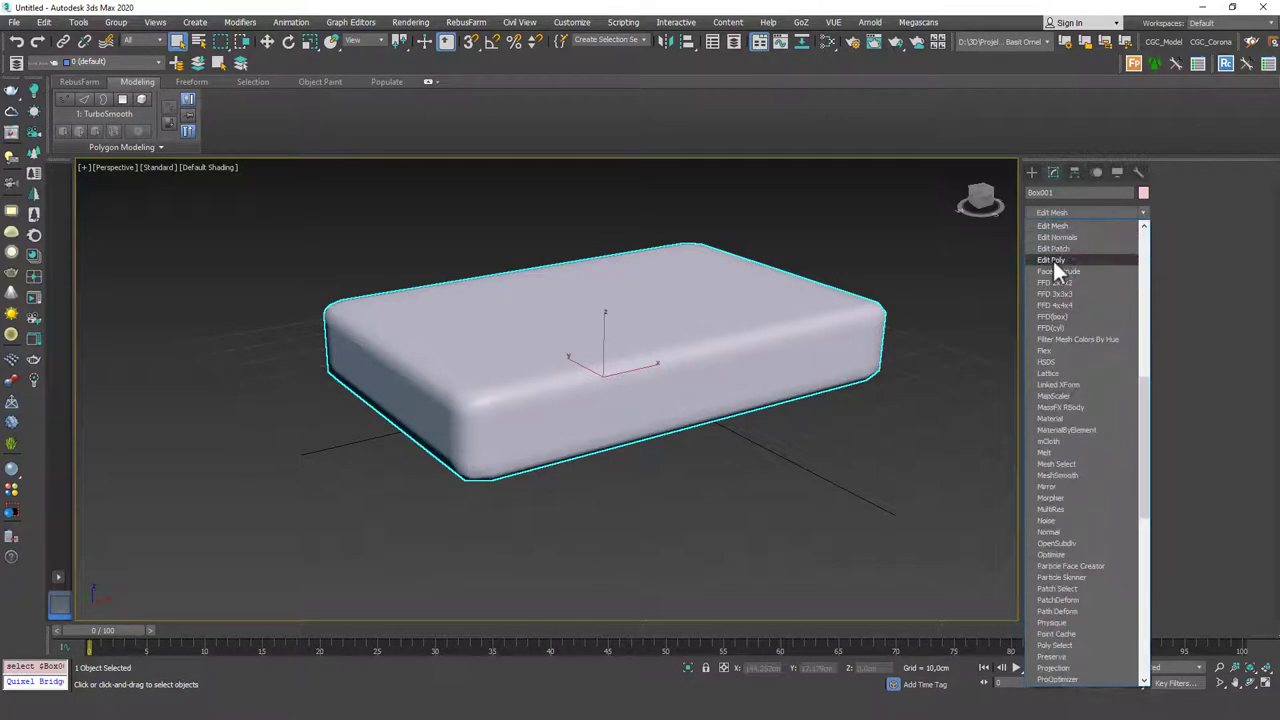
{"action": "left_click", "coordinate": [1052, 259]}
{"action": "key", "text": "F4"}
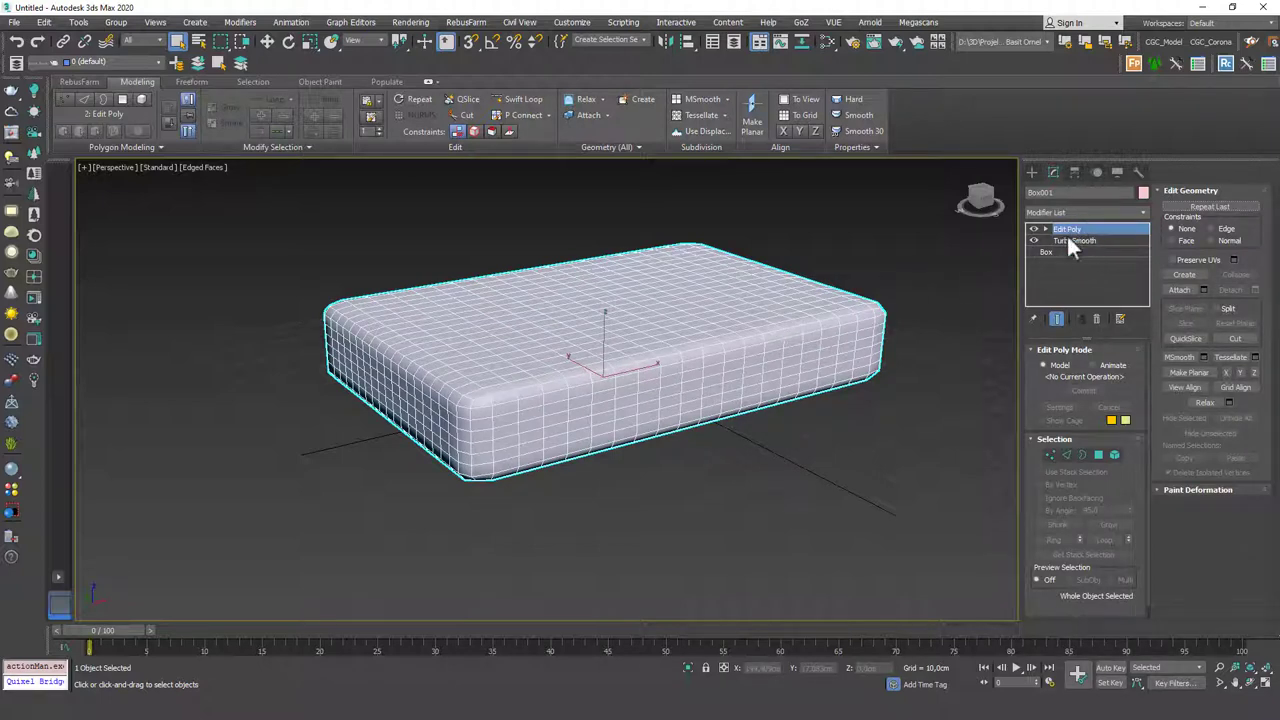
Step: Add a Cloth modifier above Edit Poly using the 'cl' shortcut
{"action": "left_click", "coordinate": [1079, 212]}
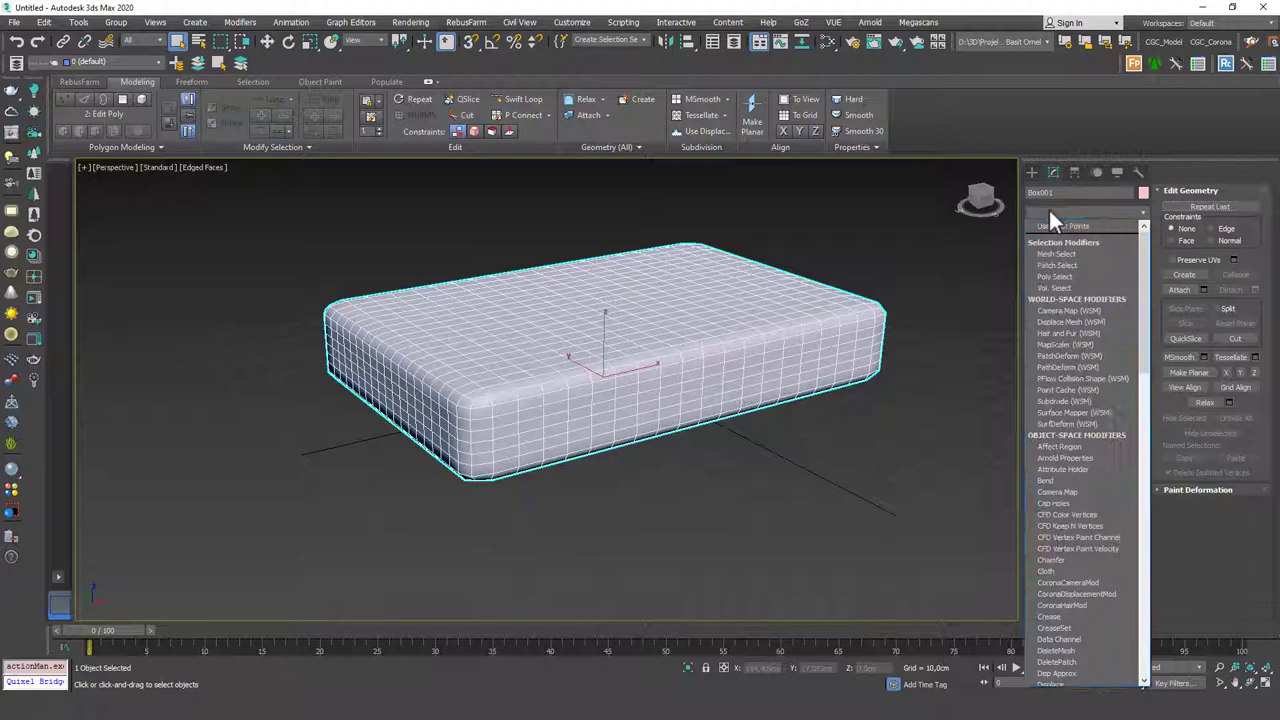
{"action": "type", "text": "cl"}
{"action": "key", "text": "Return"}
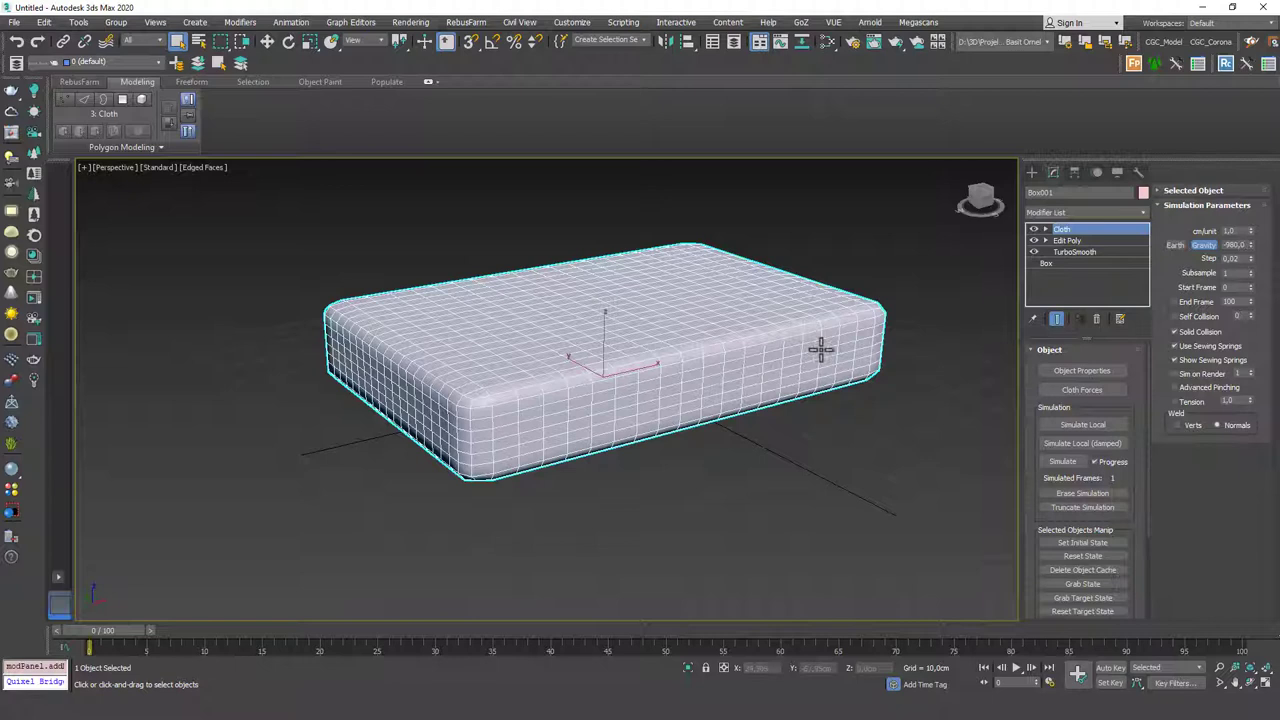
{"action": "left_click_drag", "start_coordinate": [1042, 408], "coordinate": [1024, 348]}
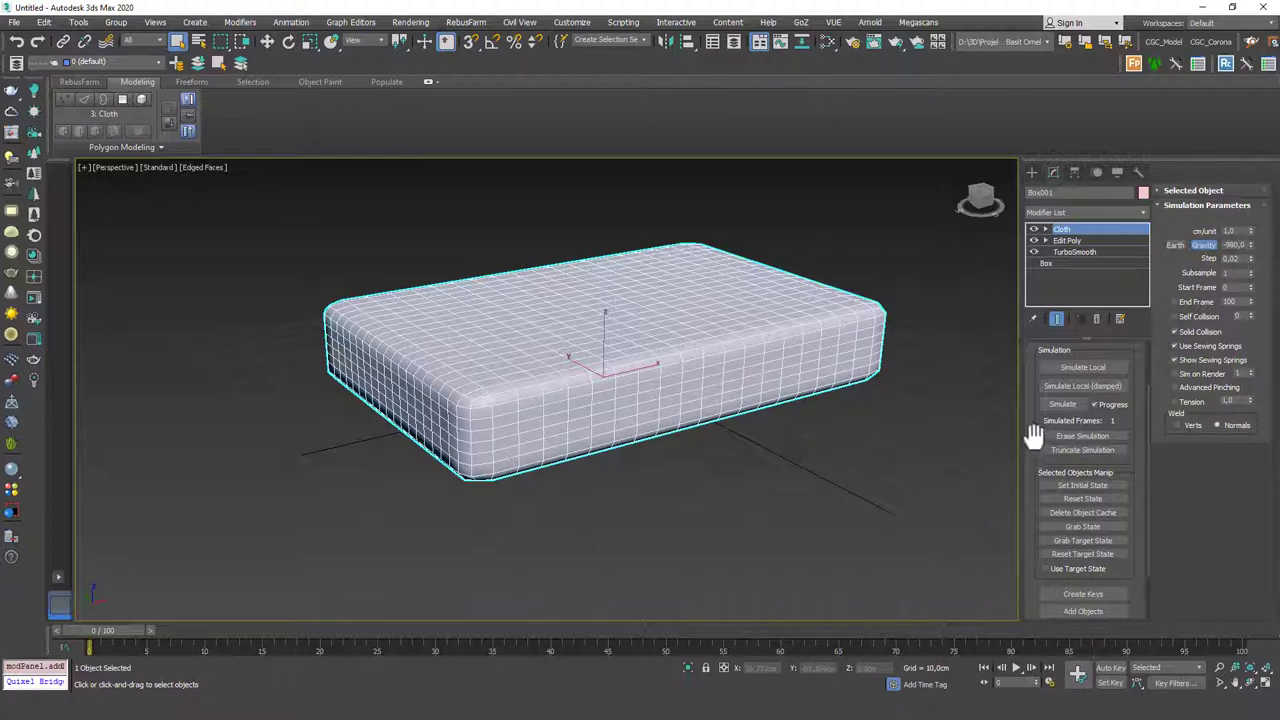
{"action": "scroll", "coordinate": [1038, 432], "scroll_direction": "up", "scroll_amount": 1}
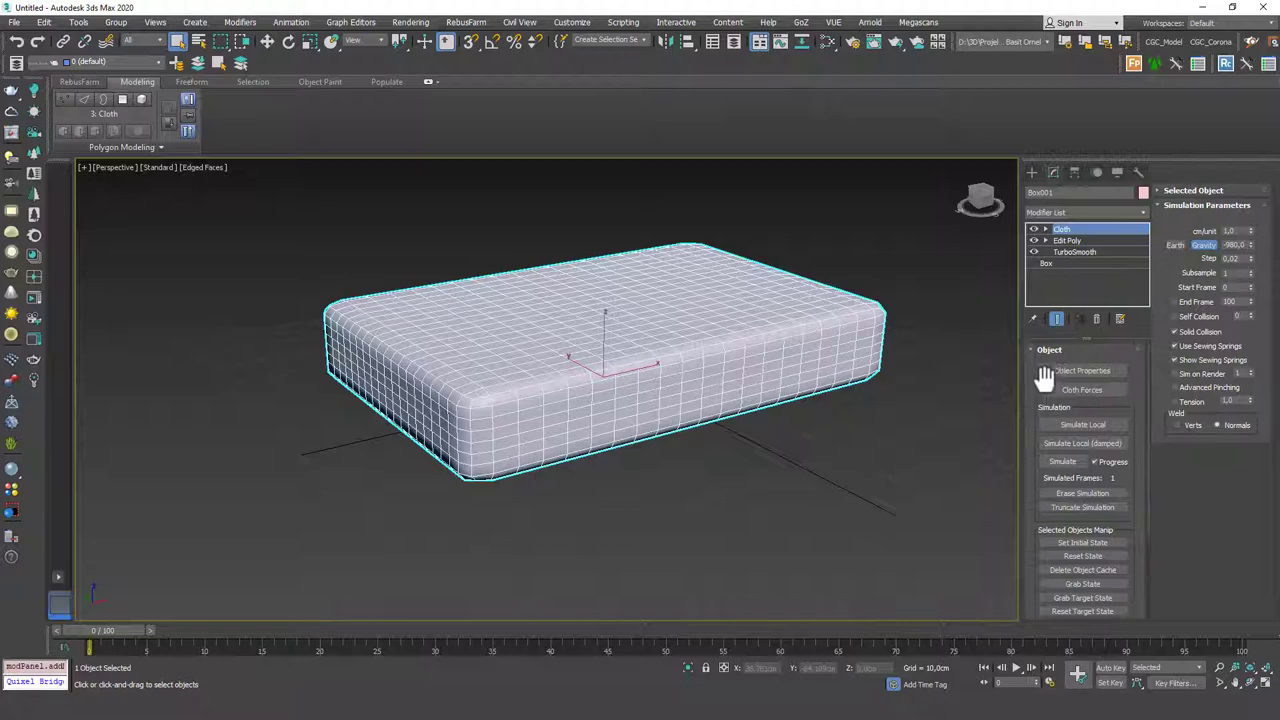
Step: Set Box001 as a Cloth object with the Cotton preset in Object Properties
{"action": "left_click", "coordinate": [1068, 370]}
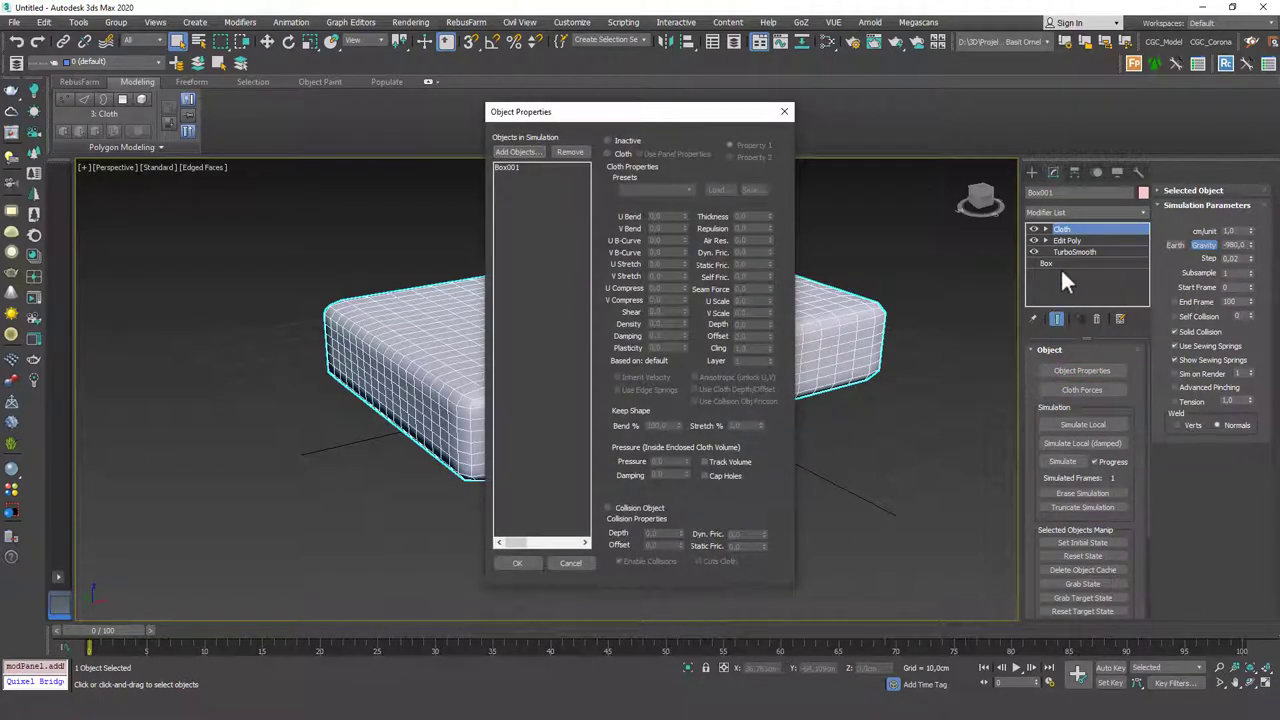
{"action": "left_click_drag", "start_coordinate": [630, 115], "coordinate": [914, 89]}
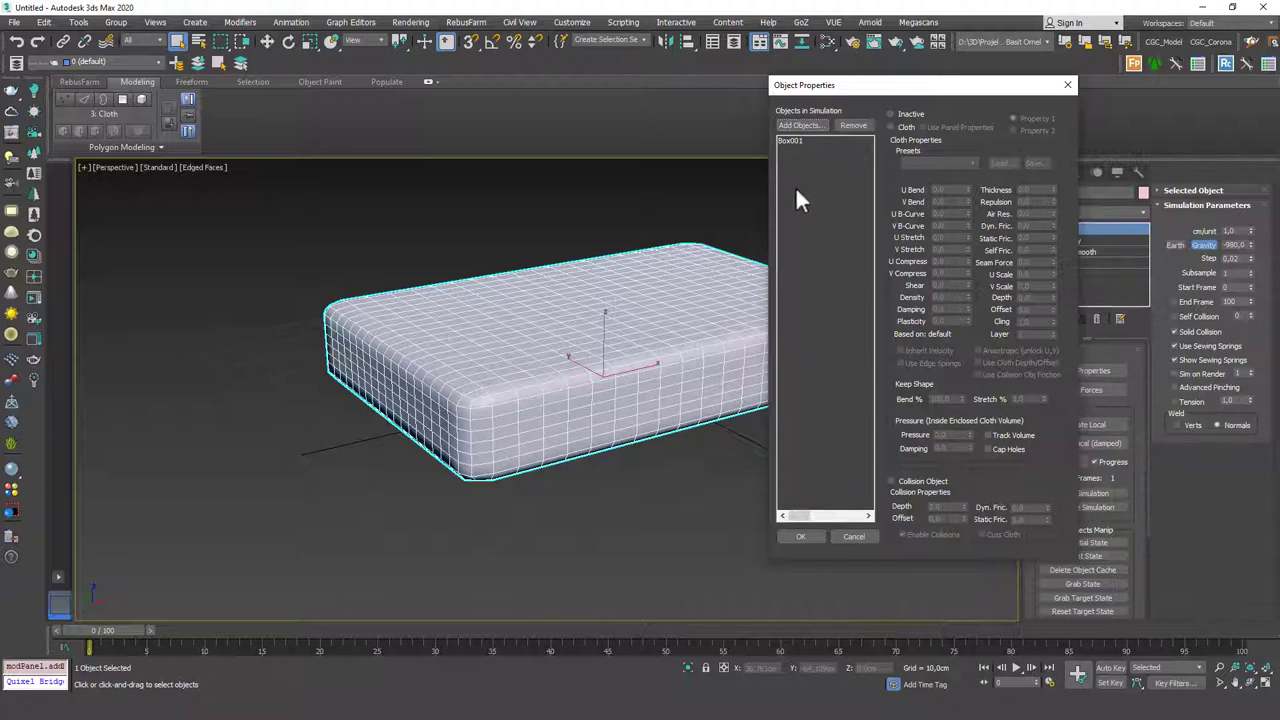
{"action": "left_click_drag", "start_coordinate": [1000, 85], "coordinate": [892, 91]}
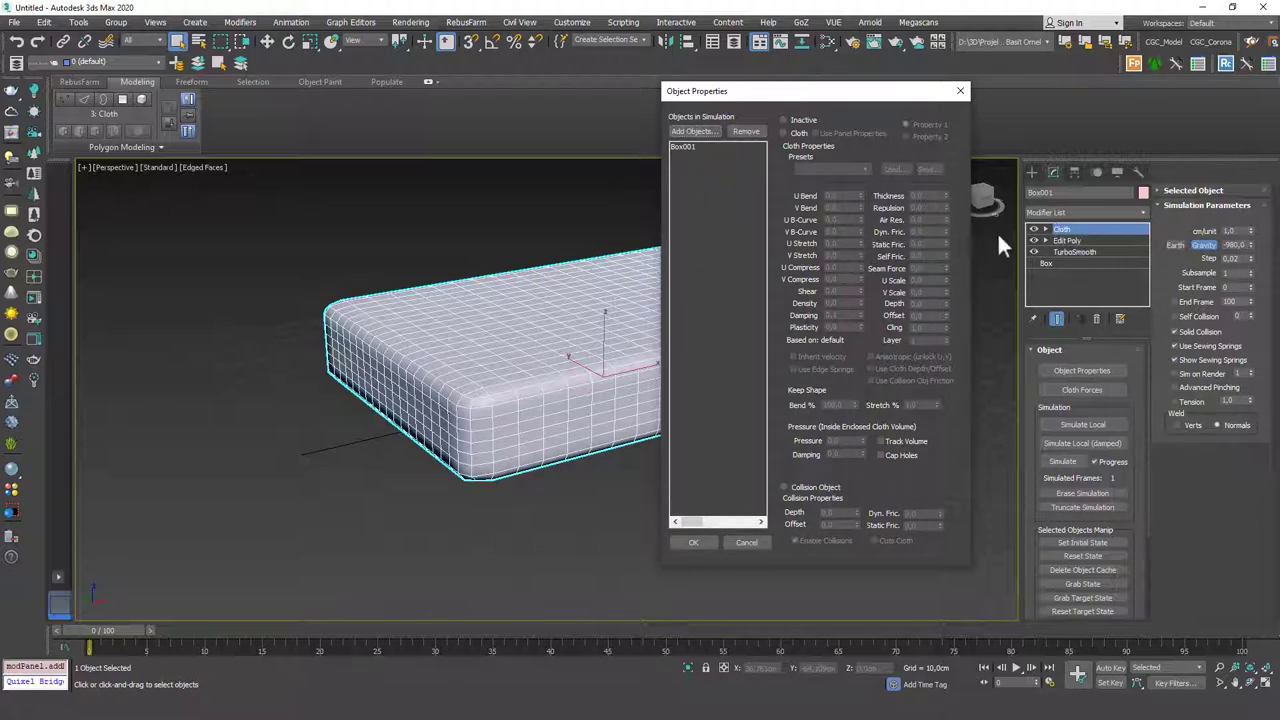
{"action": "left_click", "coordinate": [695, 147]}
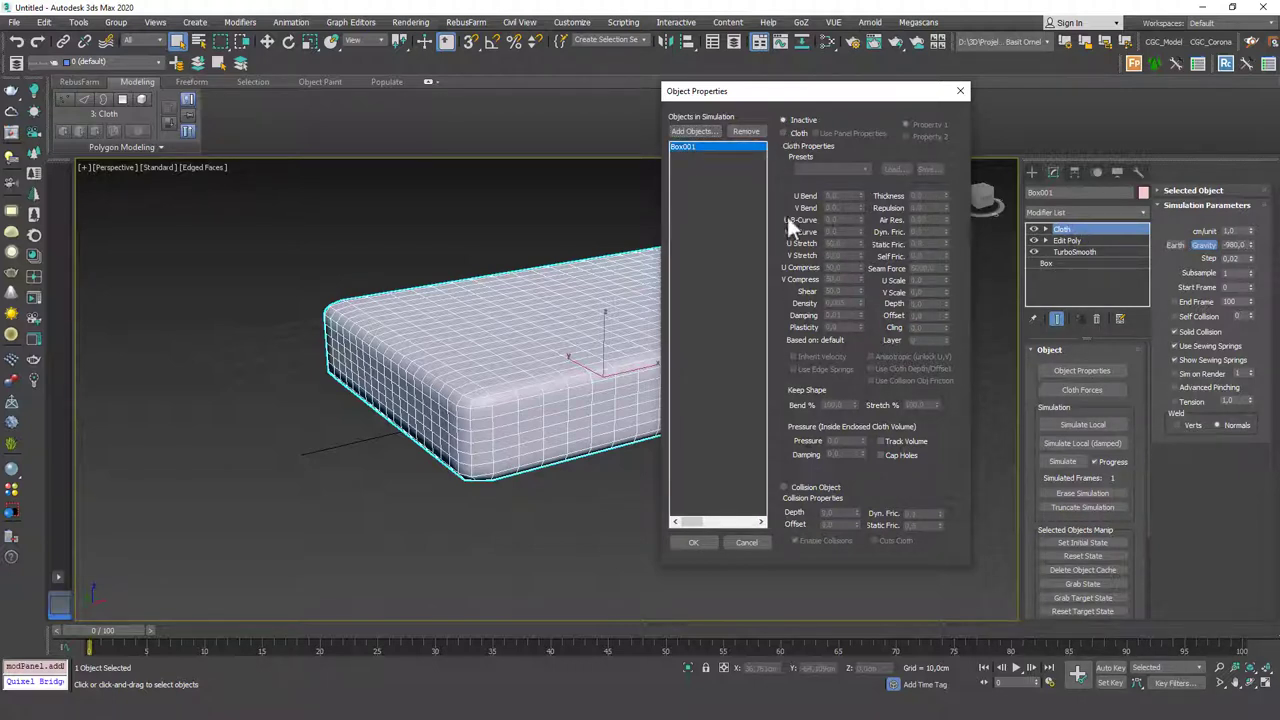
{"action": "left_click", "coordinate": [797, 133]}
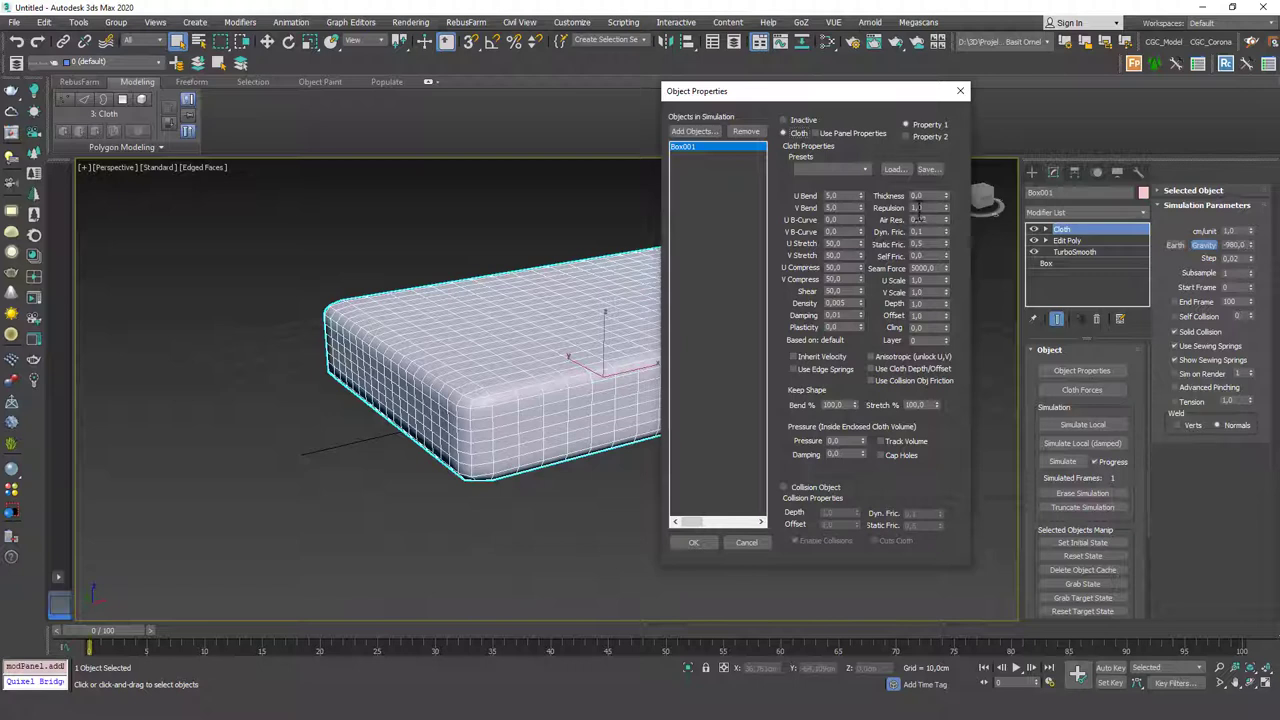
{"action": "left_click", "coordinate": [866, 169]}
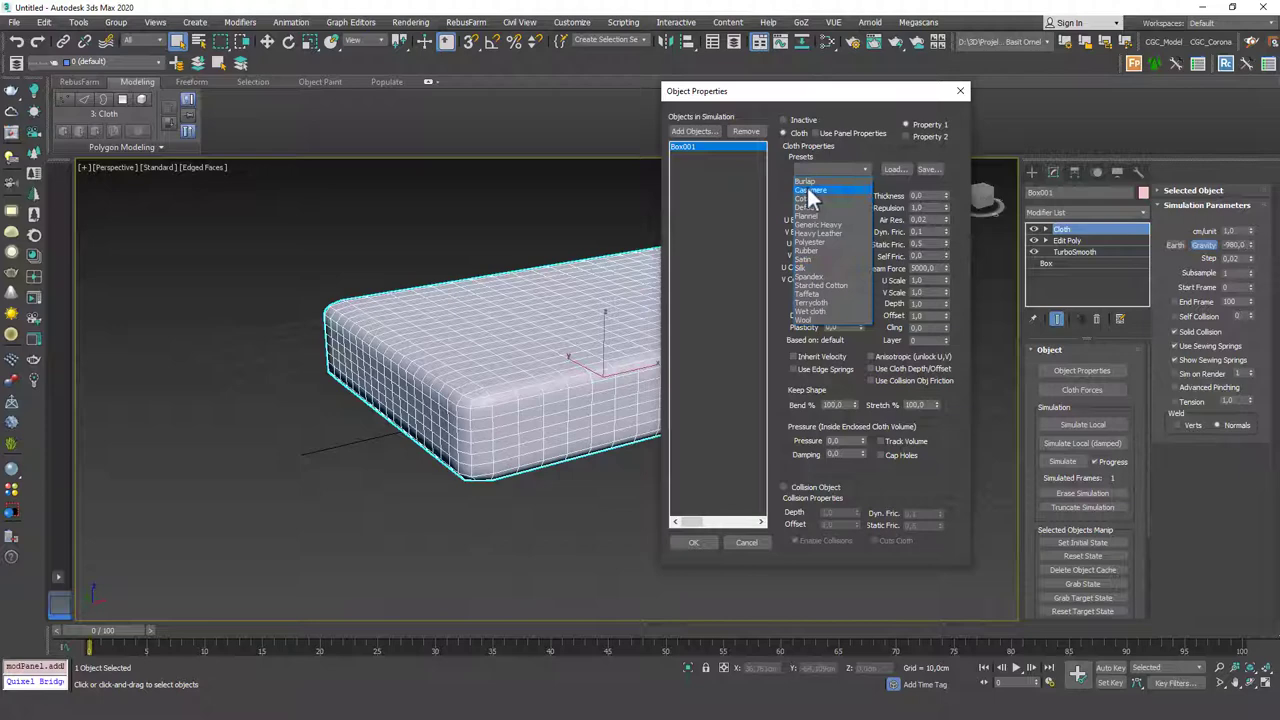
{"action": "left_click", "coordinate": [811, 199]}
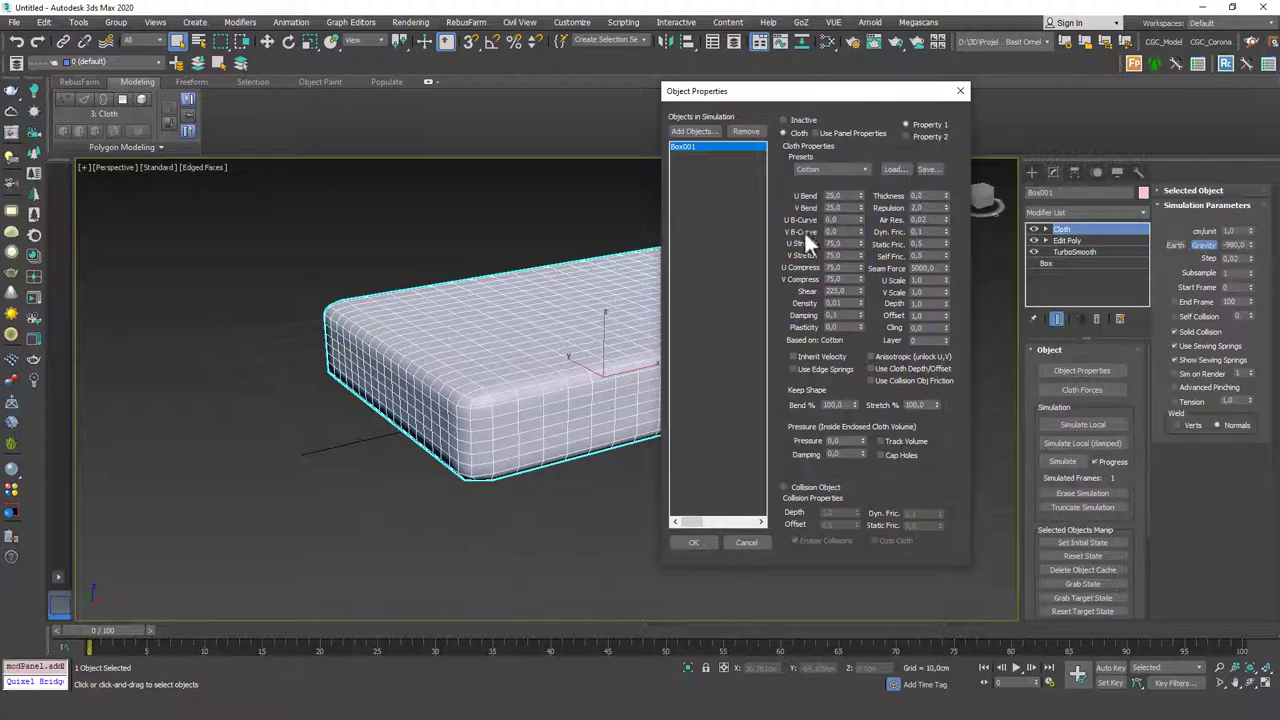
{"action": "left_click", "coordinate": [696, 542]}
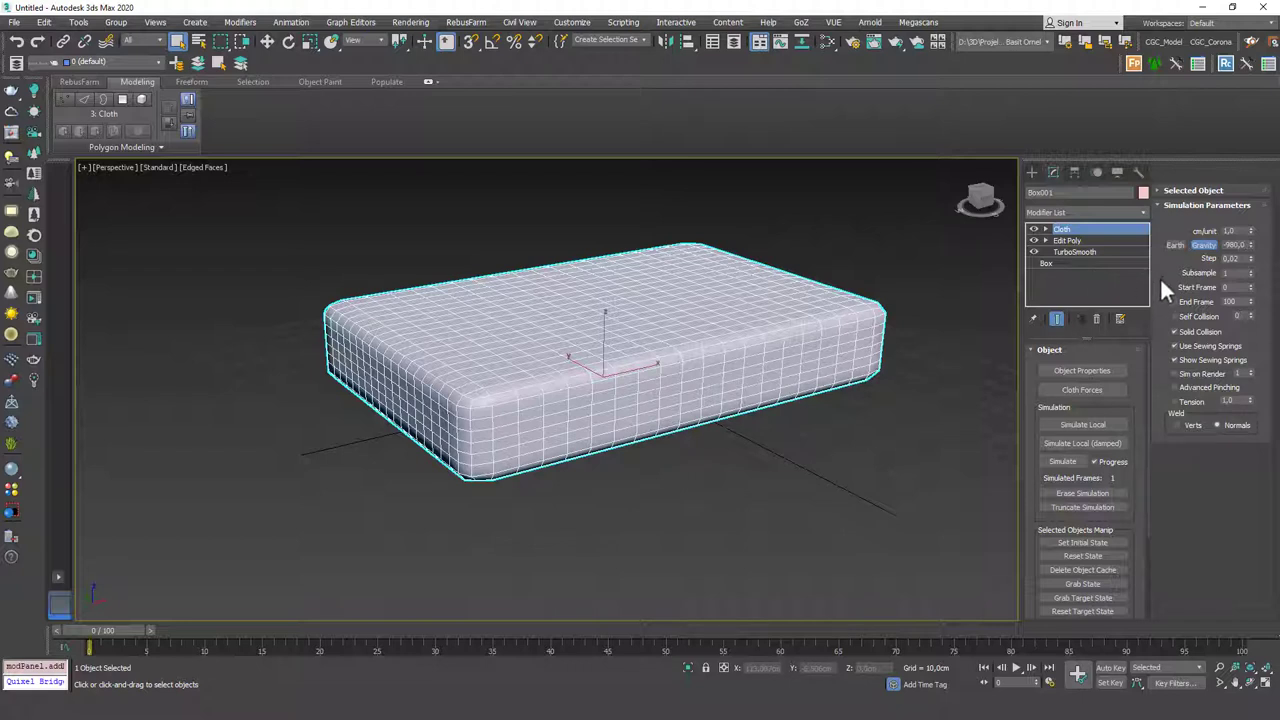
{"action": "left_click", "coordinate": [1062, 461]}
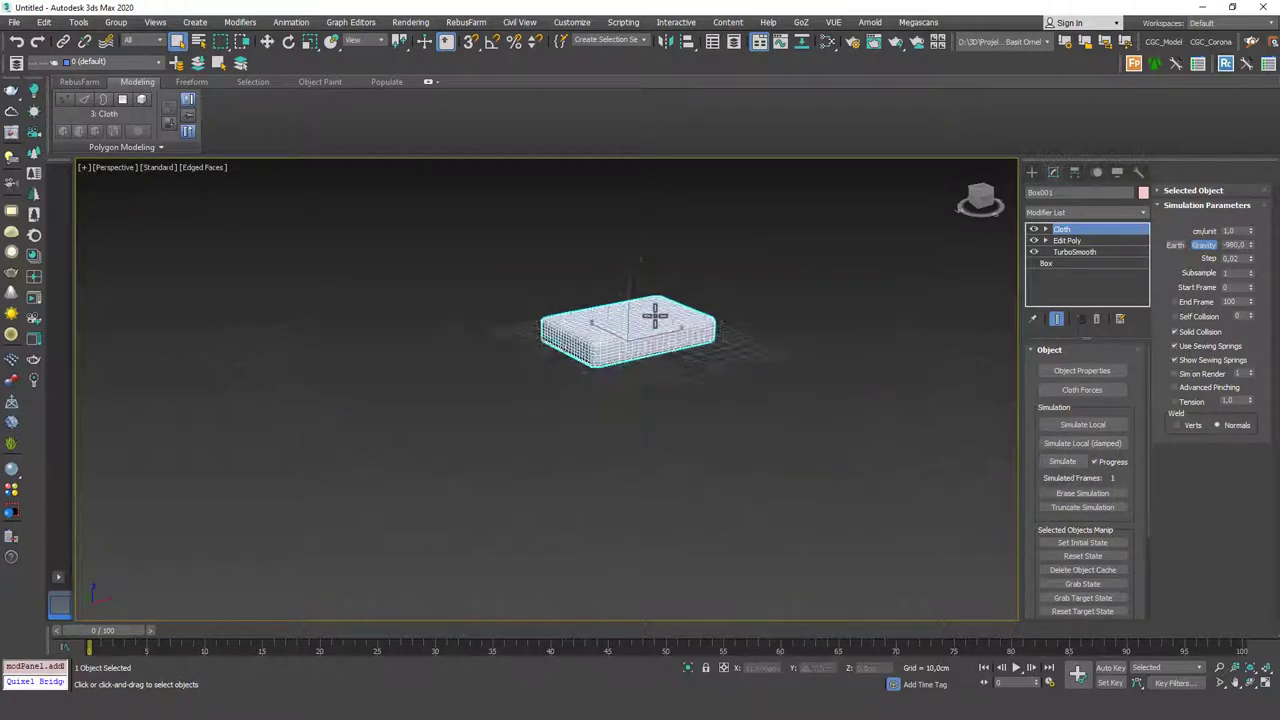
{"action": "left_click", "coordinate": [1056, 460]}
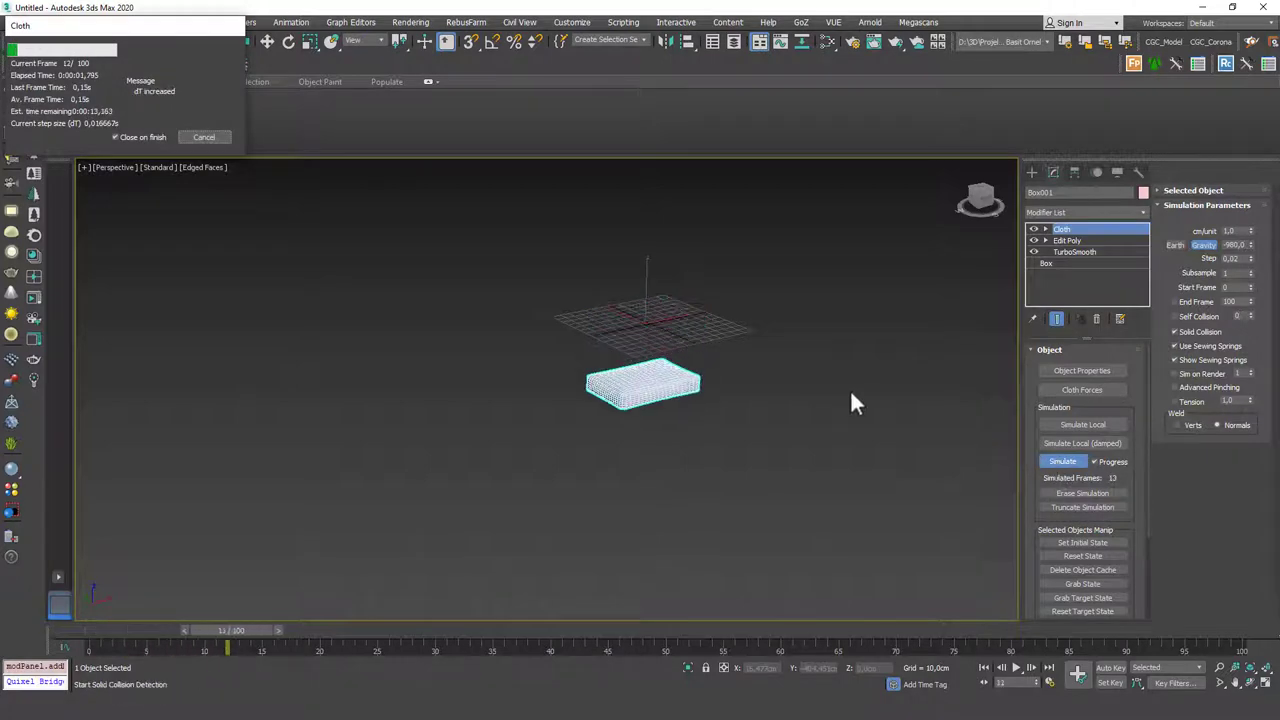
{"action": "left_click", "coordinate": [204, 137]}
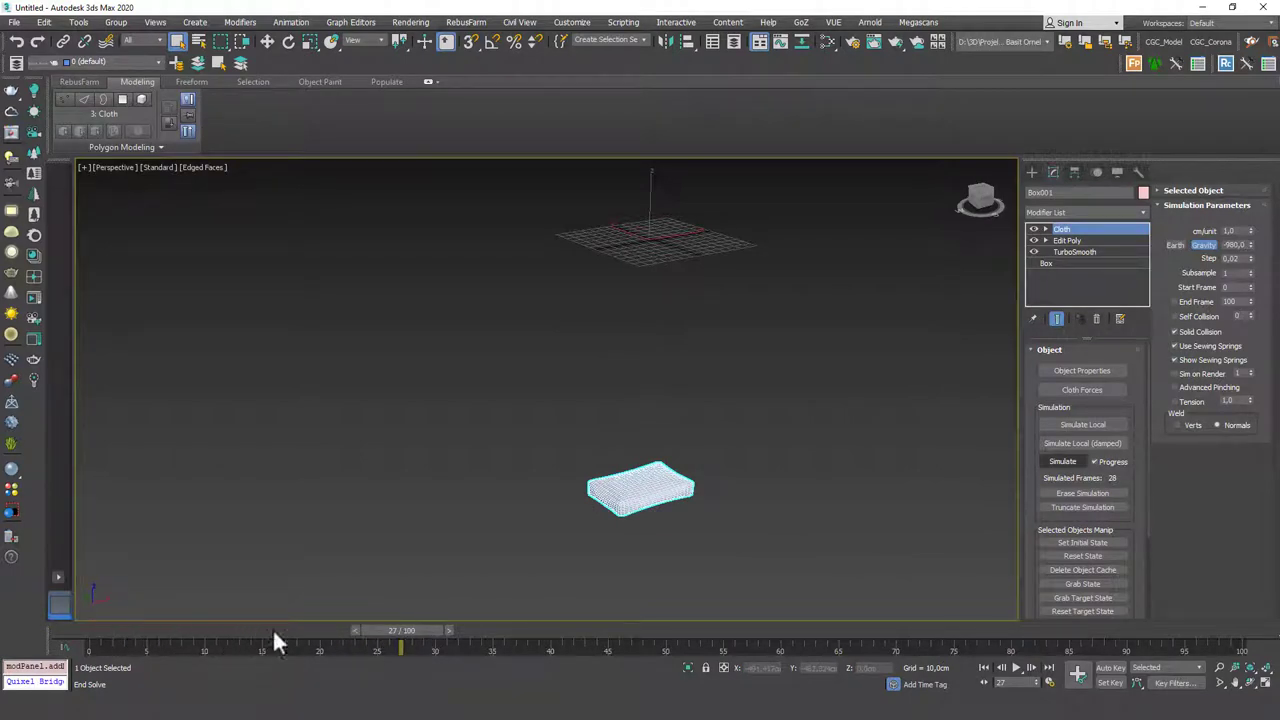
{"action": "mouse_move", "coordinate": [402, 630]}
{"action": "left_mouse_down"}
{"action": "mouse_move", "coordinate": [150, 613]}
{"action": "mouse_move", "coordinate": [412, 633]}
{"action": "left_mouse_up"}
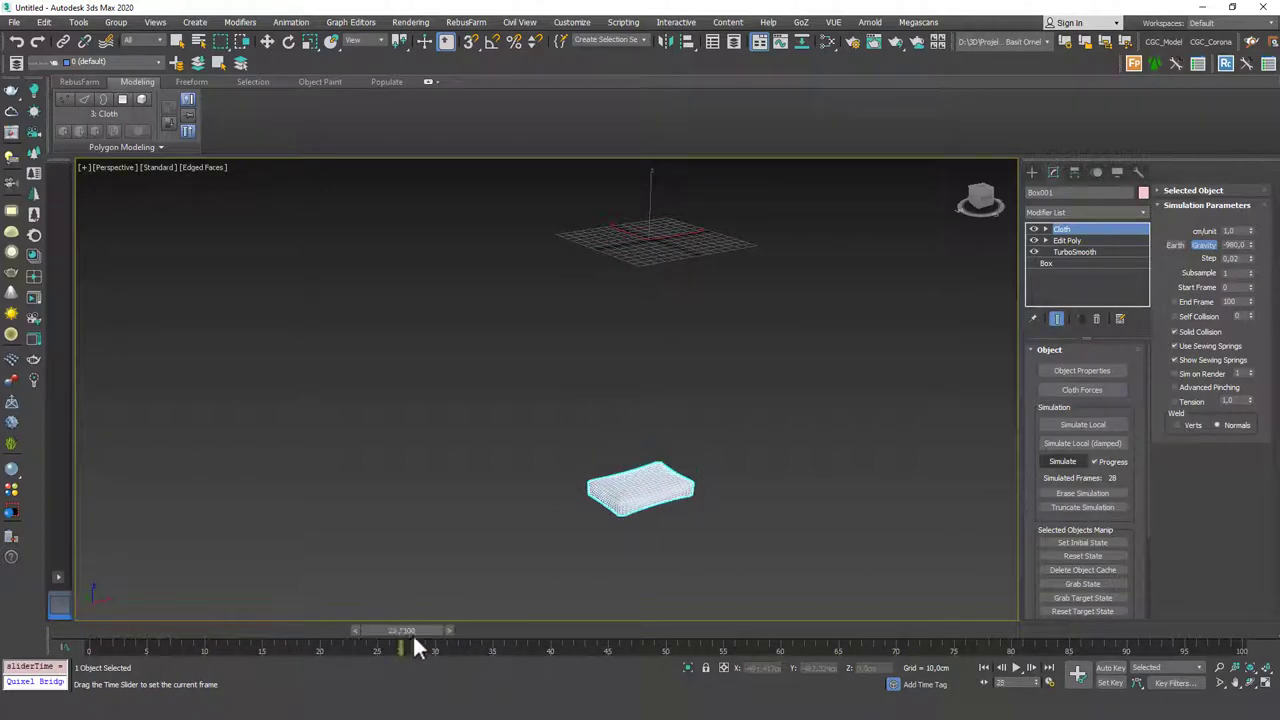
{"action": "key", "text": "q"}
{"action": "scroll", "coordinate": [676, 515], "scroll_direction": "up", "scroll_amount": 3}
{"action": "scroll", "coordinate": [651, 486], "scroll_direction": "down", "scroll_amount": 2}
{"action": "middle_click_drag", "start_coordinate": [651, 486], "coordinate": [557, 451]}
{"action": "scroll", "coordinate": [594, 480], "scroll_direction": "up", "scroll_amount": 8}
{"action": "scroll", "coordinate": [597, 481], "scroll_direction": "down", "scroll_amount": 1}
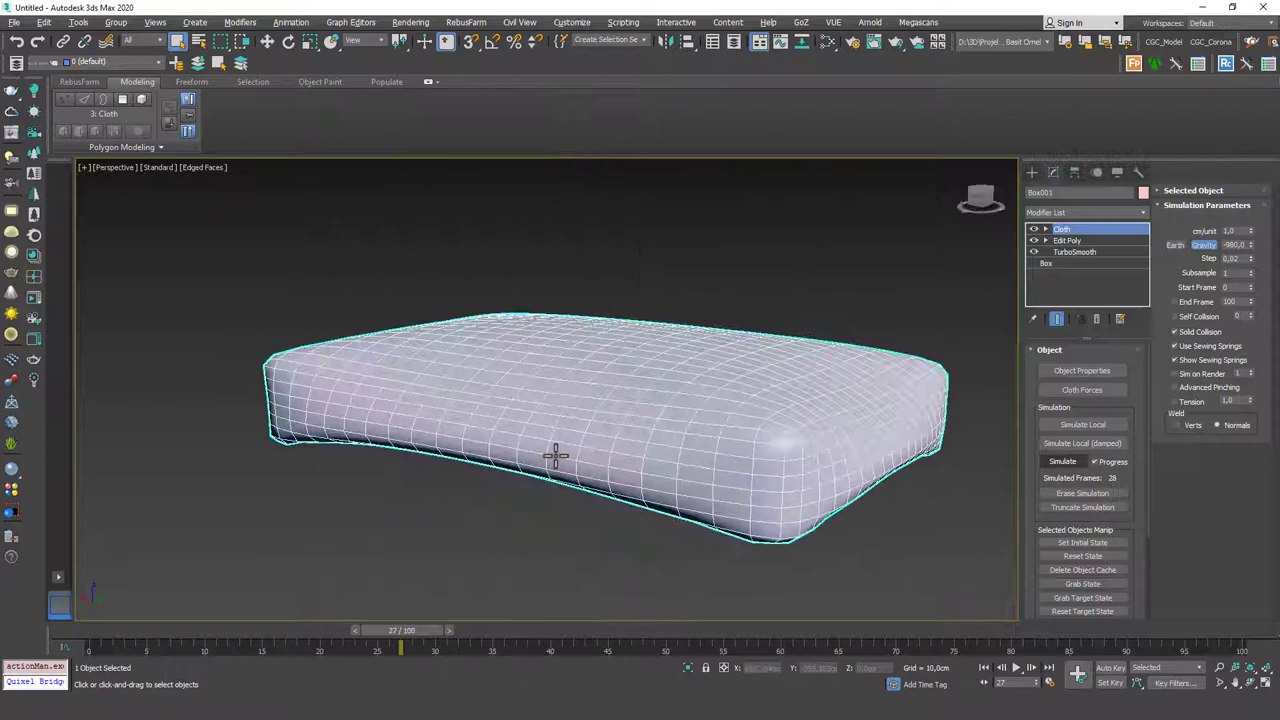
{"action": "left_click", "coordinate": [1082, 493]}
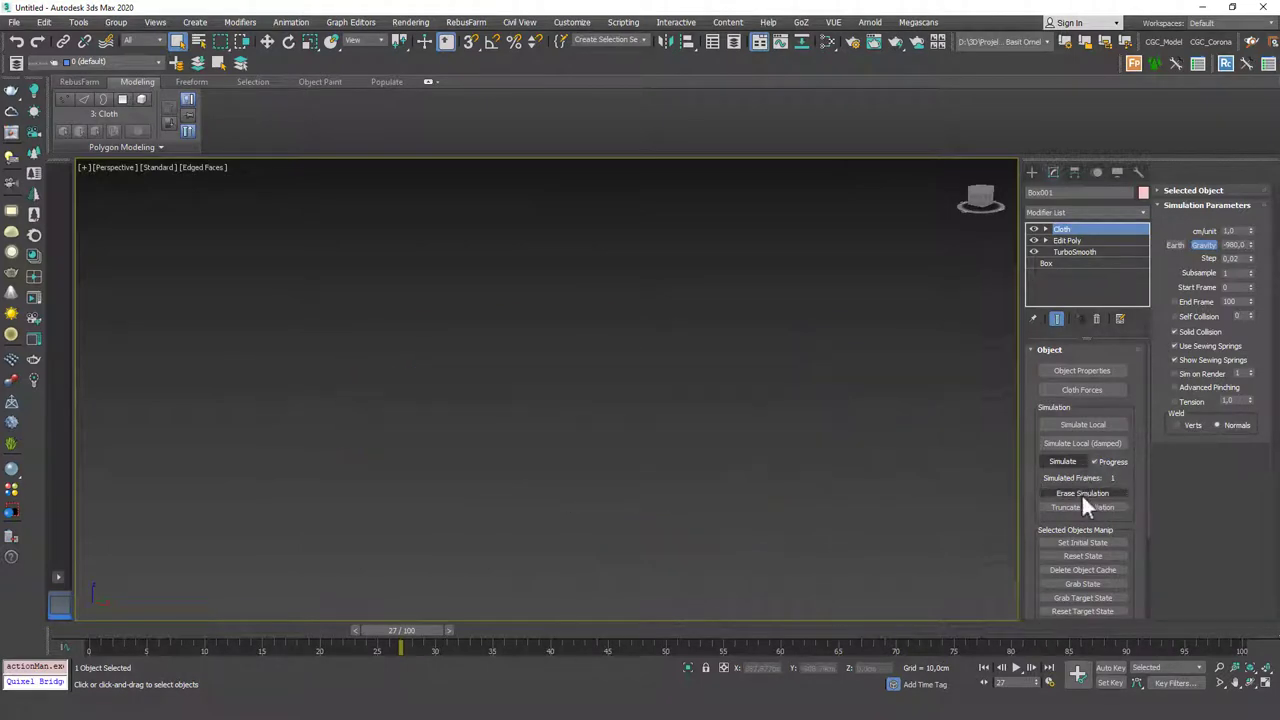
{"action": "middle_click_drag", "start_coordinate": [598, 418], "coordinate": [600, 430], "text": "alt"}
{"action": "left_click_drag", "start_coordinate": [403, 630], "coordinate": [142, 630]}
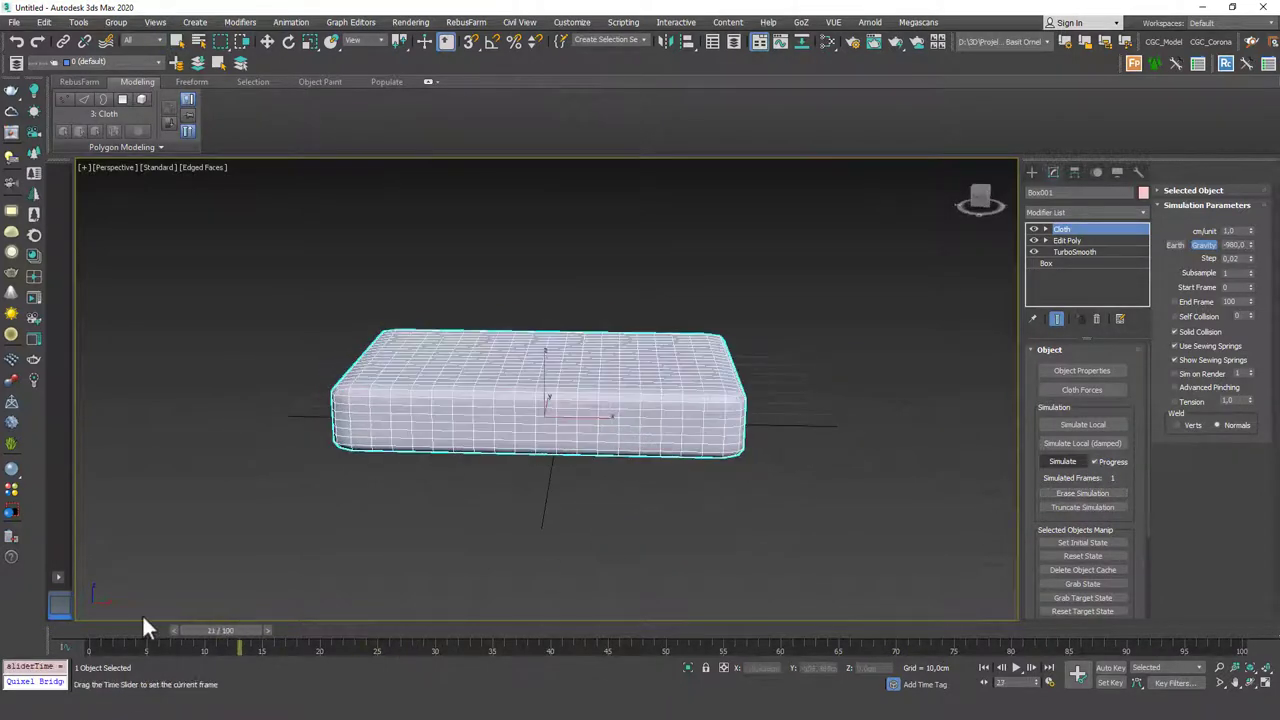
{"action": "middle_click_drag", "start_coordinate": [455, 430], "coordinate": [560, 432], "text": "alt"}
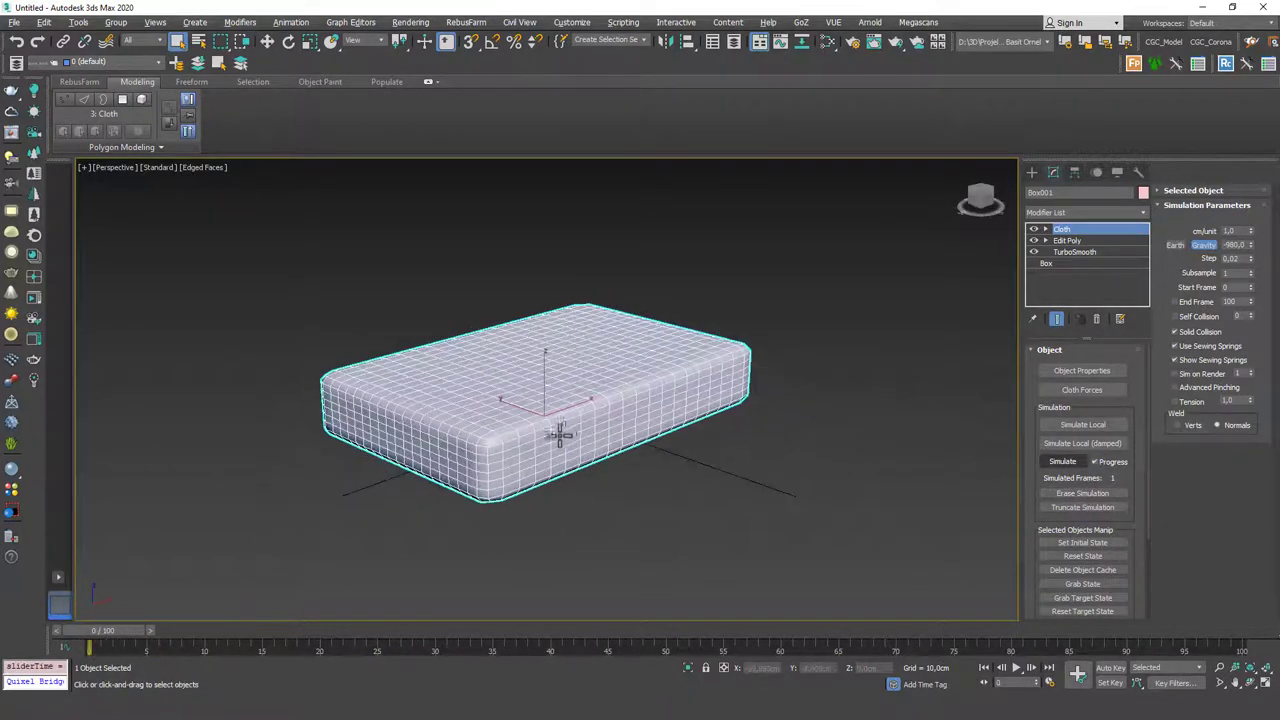
Step: Set the cloth simulation's Gravity to 0
{"action": "double_click", "coordinate": [1241, 242]}
{"action": "type", "text": "2"}
{"action": "key", "text": "Return"}
{"action": "right_click", "coordinate": [1250, 246]}
Step: Simulate the cloth to frame 52 and scrub back through the puffing cushion
{"action": "left_click", "coordinate": [1064, 461]}
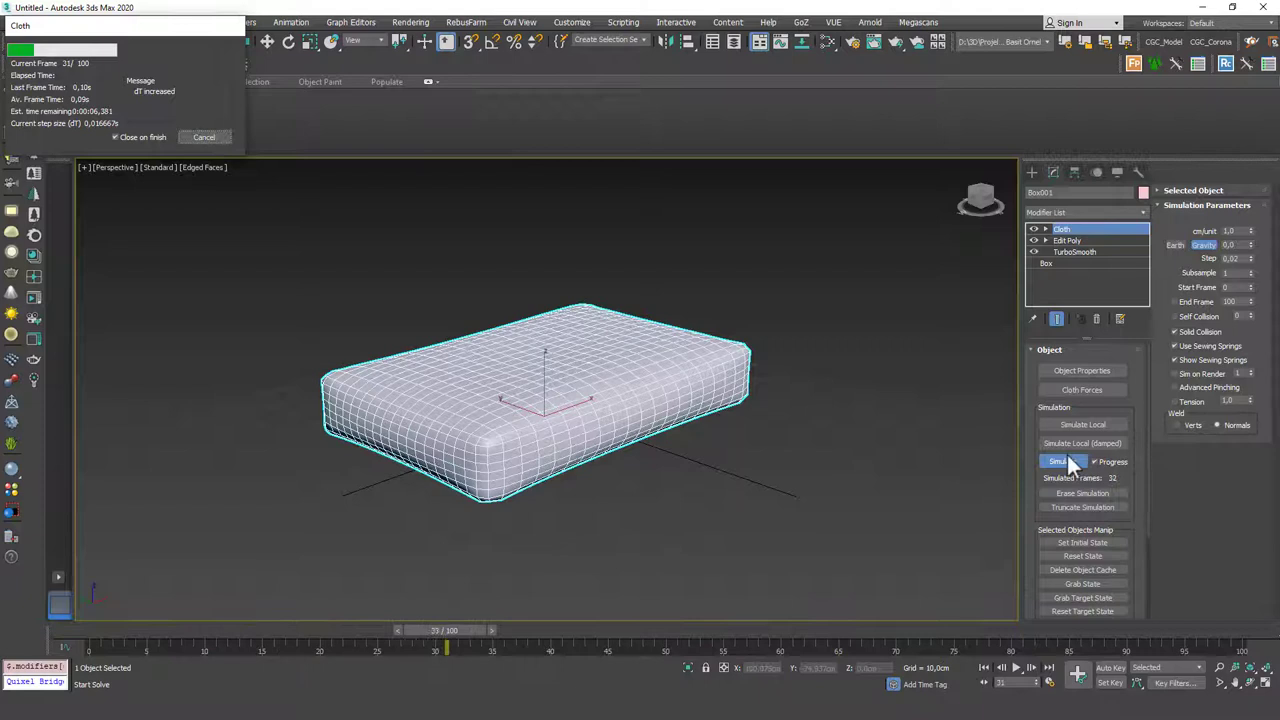
{"action": "left_click", "coordinate": [210, 137]}
{"action": "left_click", "coordinate": [727, 278]}
{"action": "key", "text": "F4"}
{"action": "mouse_move", "coordinate": [634, 357]}
{"action": "middle_mouse_down", "text": "alt"}
{"action": "mouse_move", "coordinate": [603, 326]}
{"action": "mouse_move", "coordinate": [654, 306]}
{"action": "mouse_move", "coordinate": [642, 318]}
{"action": "mouse_move", "coordinate": [520, 300]}
{"action": "mouse_move", "coordinate": [411, 315]}
{"action": "mouse_move", "coordinate": [628, 320]}
{"action": "mouse_move", "coordinate": [560, 336]}
{"action": "middle_mouse_up", "text": "alt"}
{"action": "left_click_drag", "start_coordinate": [644, 638], "coordinate": [223, 641]}
{"action": "middle_click_drag", "start_coordinate": [460, 500], "coordinate": [480, 483], "text": "alt"}
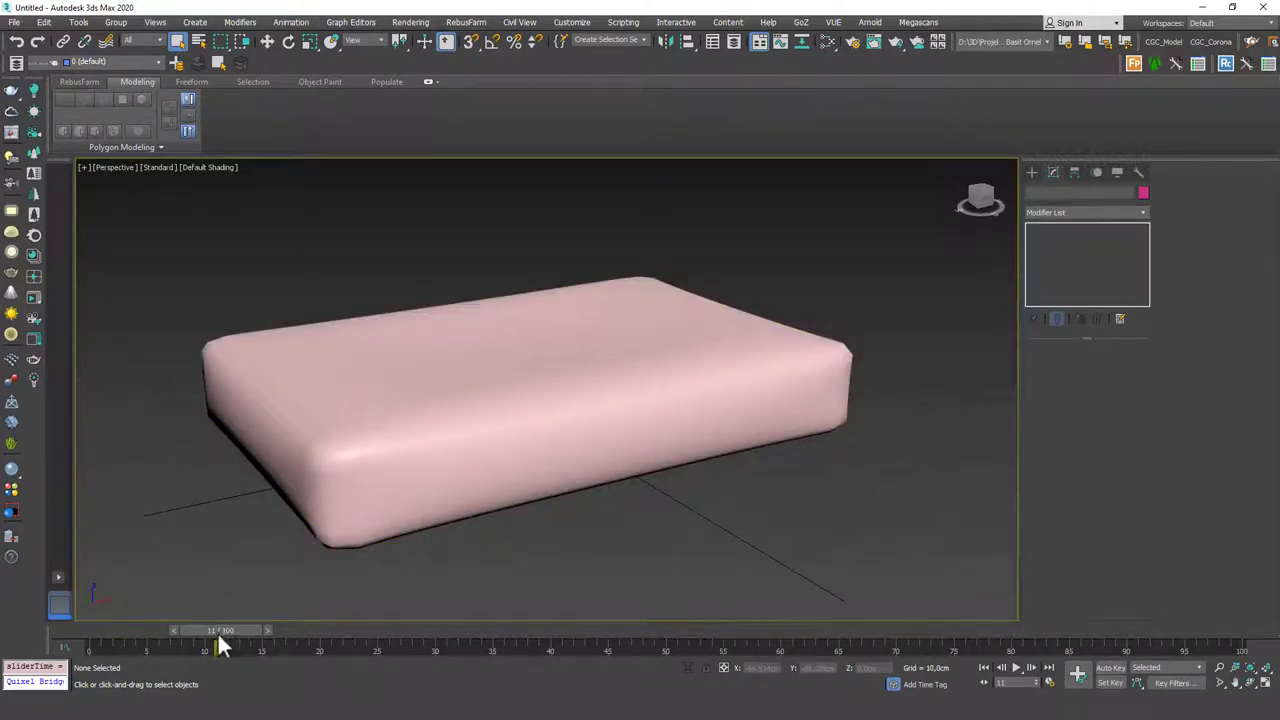
{"action": "mouse_move", "coordinate": [217, 631]}
{"action": "left_mouse_down"}
{"action": "mouse_move", "coordinate": [633, 634]}
{"action": "mouse_move", "coordinate": [278, 642]}
{"action": "mouse_move", "coordinate": [166, 624]}
{"action": "mouse_move", "coordinate": [204, 626]}
{"action": "left_mouse_up"}
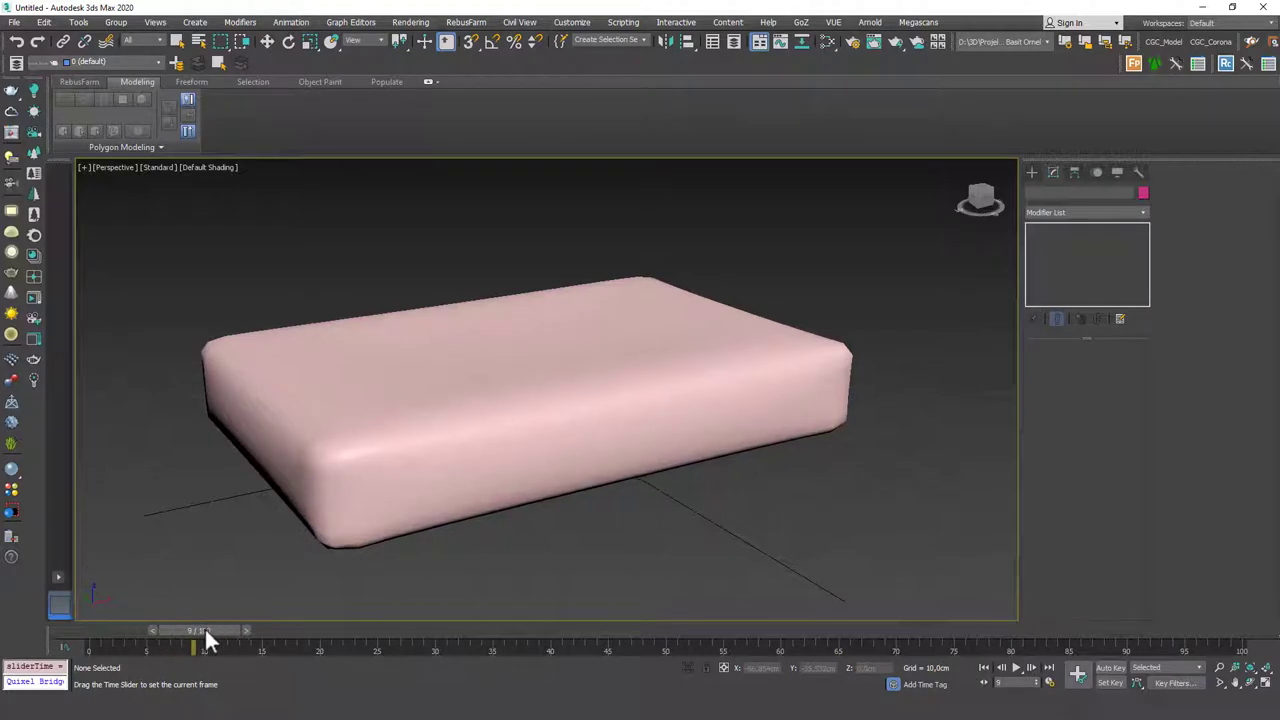
{"action": "key", "text": "q"}
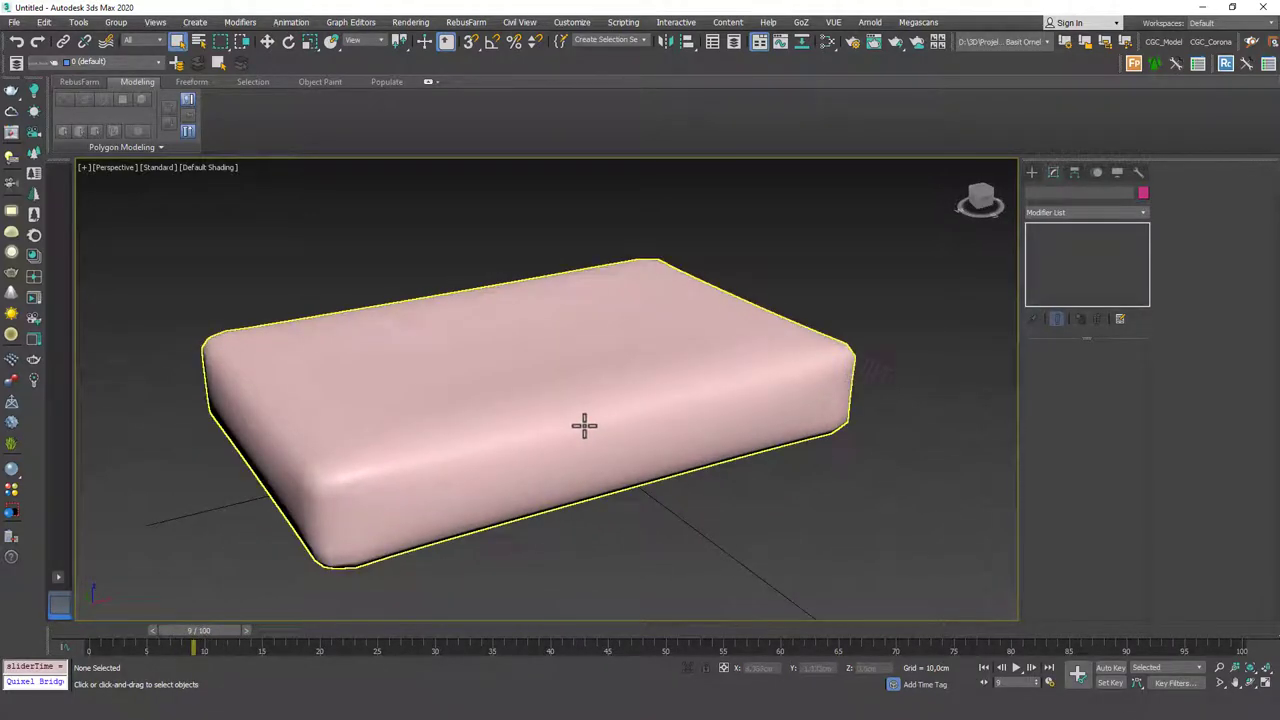
{"action": "scroll", "coordinate": [640, 386], "scroll_direction": "down", "scroll_amount": 2}
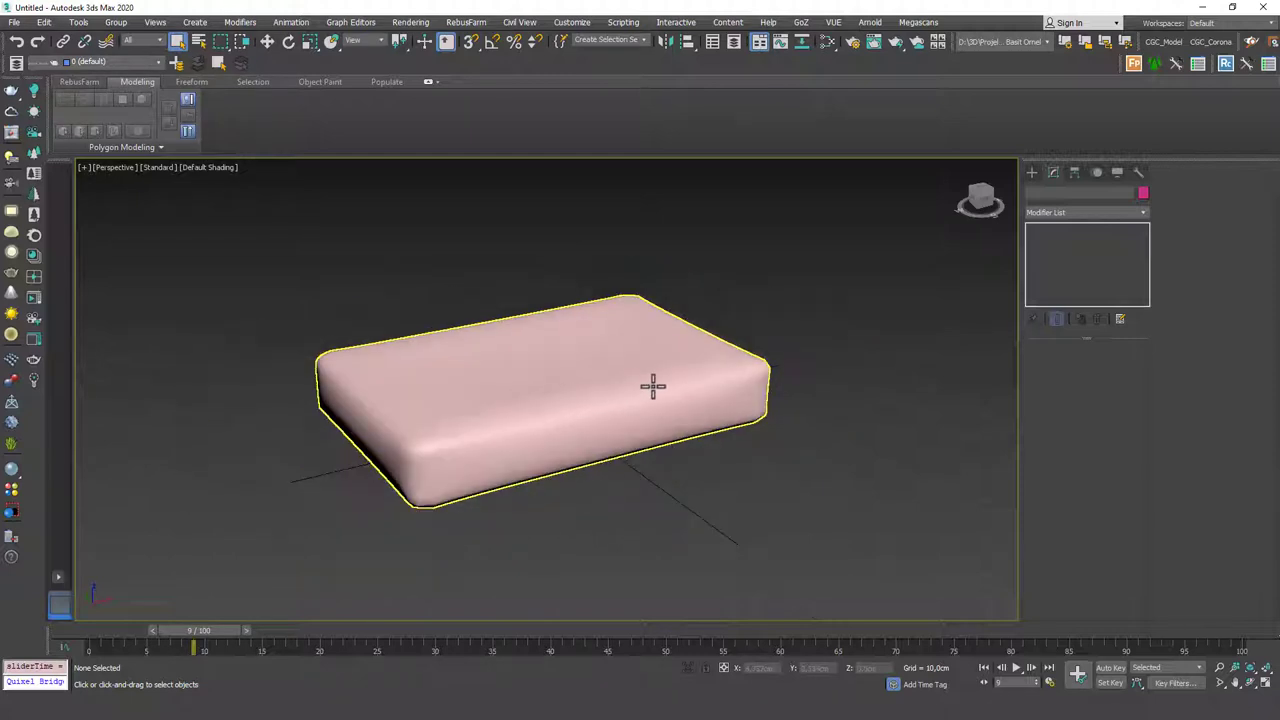
{"action": "mouse_move", "coordinate": [690, 372]}
{"action": "middle_mouse_down", "text": "alt"}
{"action": "mouse_move", "coordinate": [714, 363]}
{"action": "mouse_move", "coordinate": [669, 374]}
{"action": "middle_mouse_up", "text": "alt"}
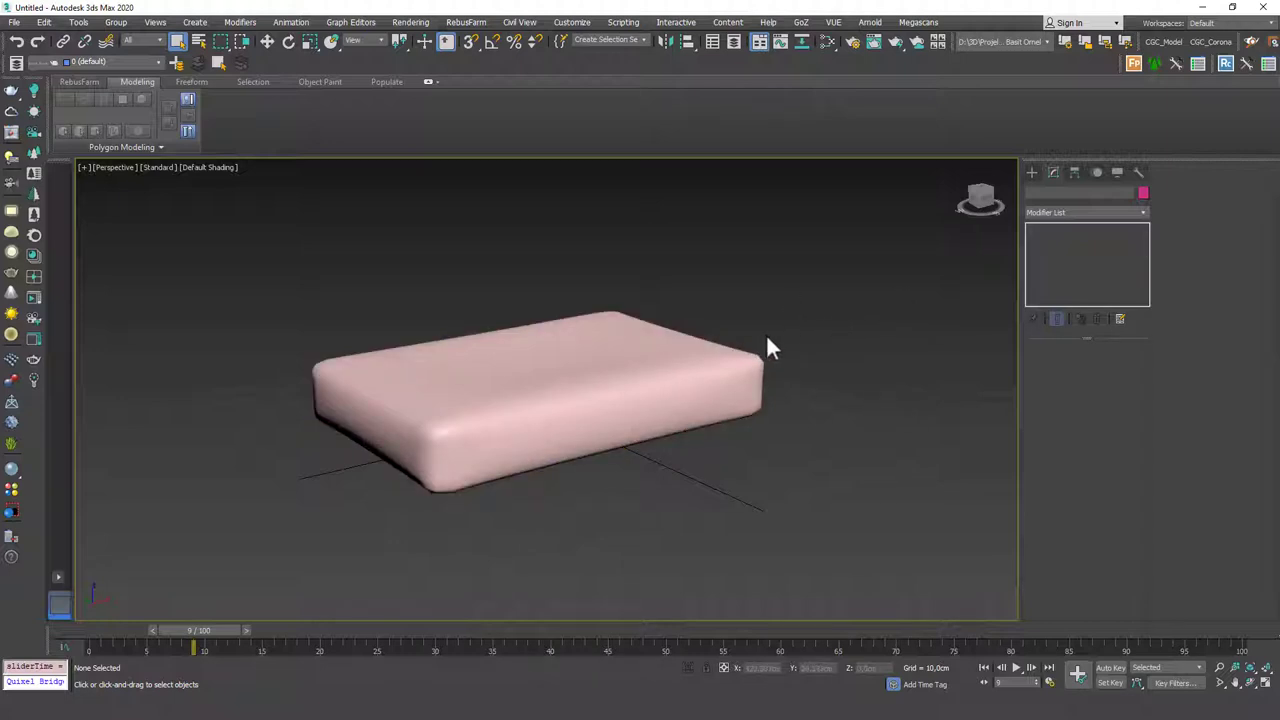
Step: Erase the cushion's simulation and draw a large ground plane under the box
{"action": "left_click", "coordinate": [600, 400]}
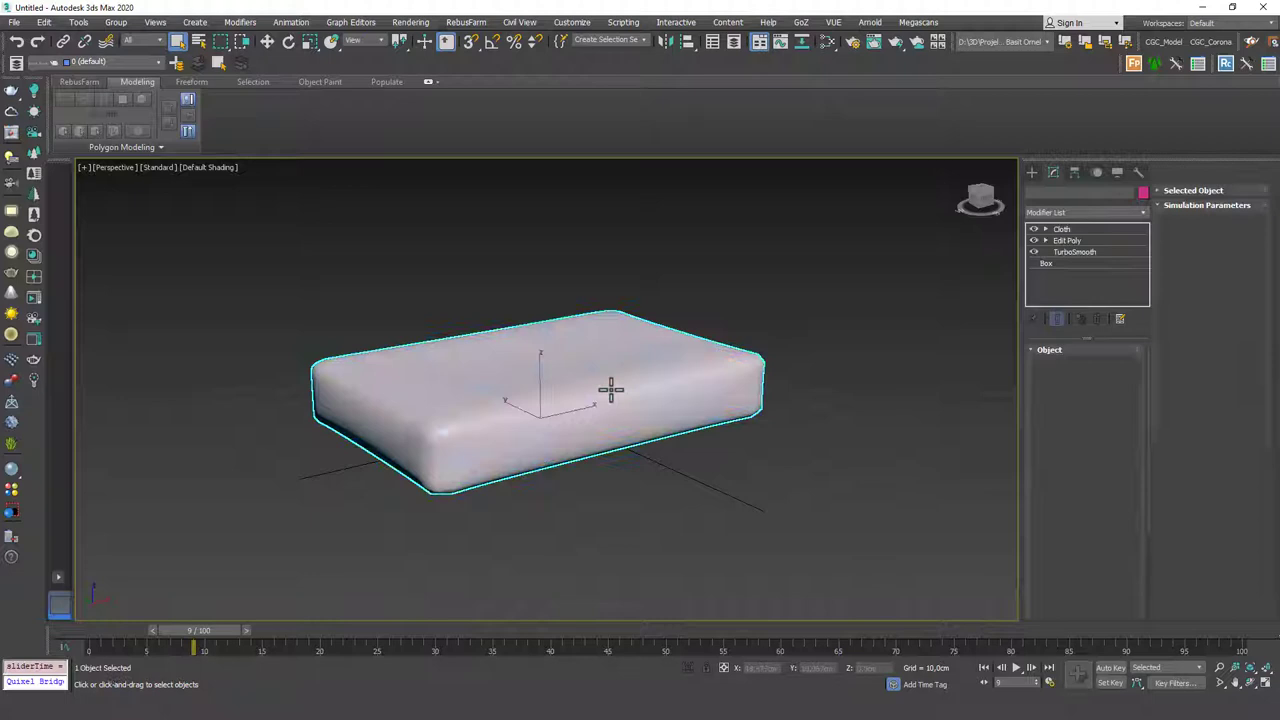
{"action": "left_click", "coordinate": [1076, 493]}
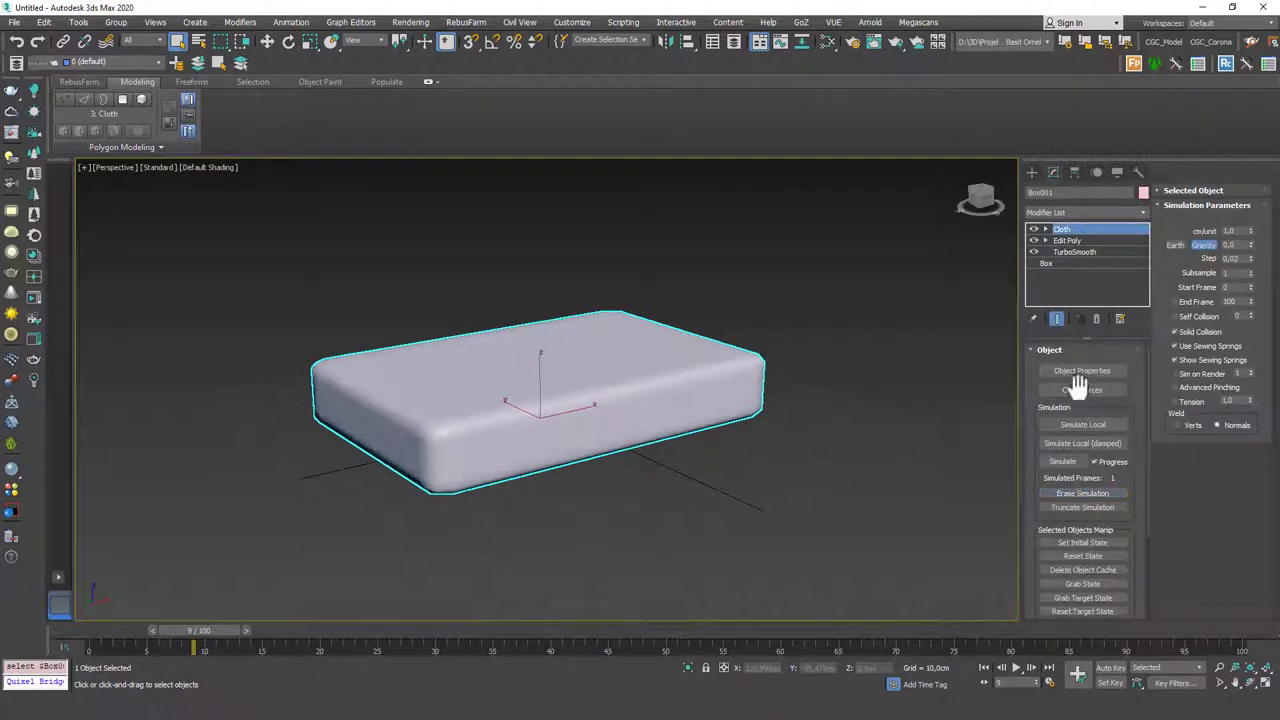
{"action": "left_click", "coordinate": [1032, 171]}
{"action": "left_click", "coordinate": [1098, 292]}
{"action": "scroll", "coordinate": [961, 307], "scroll_direction": "down", "scroll_amount": 4}
{"action": "middle_click_drag", "start_coordinate": [961, 307], "coordinate": [775, 178], "text": "alt"}
{"action": "left_click_drag", "start_coordinate": [769, 167], "coordinate": [480, 591]}
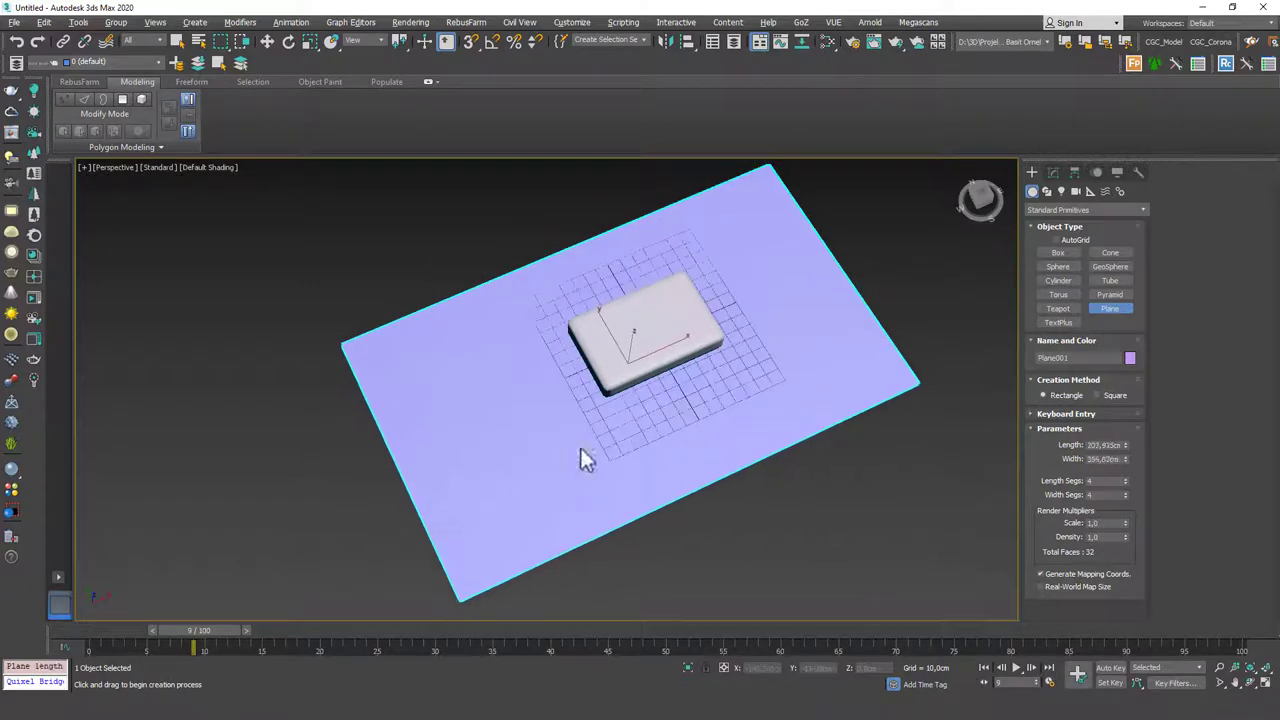
{"action": "right_click", "coordinate": [620, 400]}
Step: Check the plane and box from several angles with edged faces, reselecting the box
{"action": "left_click", "coordinate": [667, 330]}
{"action": "middle_click_drag", "start_coordinate": [667, 330], "coordinate": [626, 323], "text": "alt"}
{"action": "key", "text": "w"}
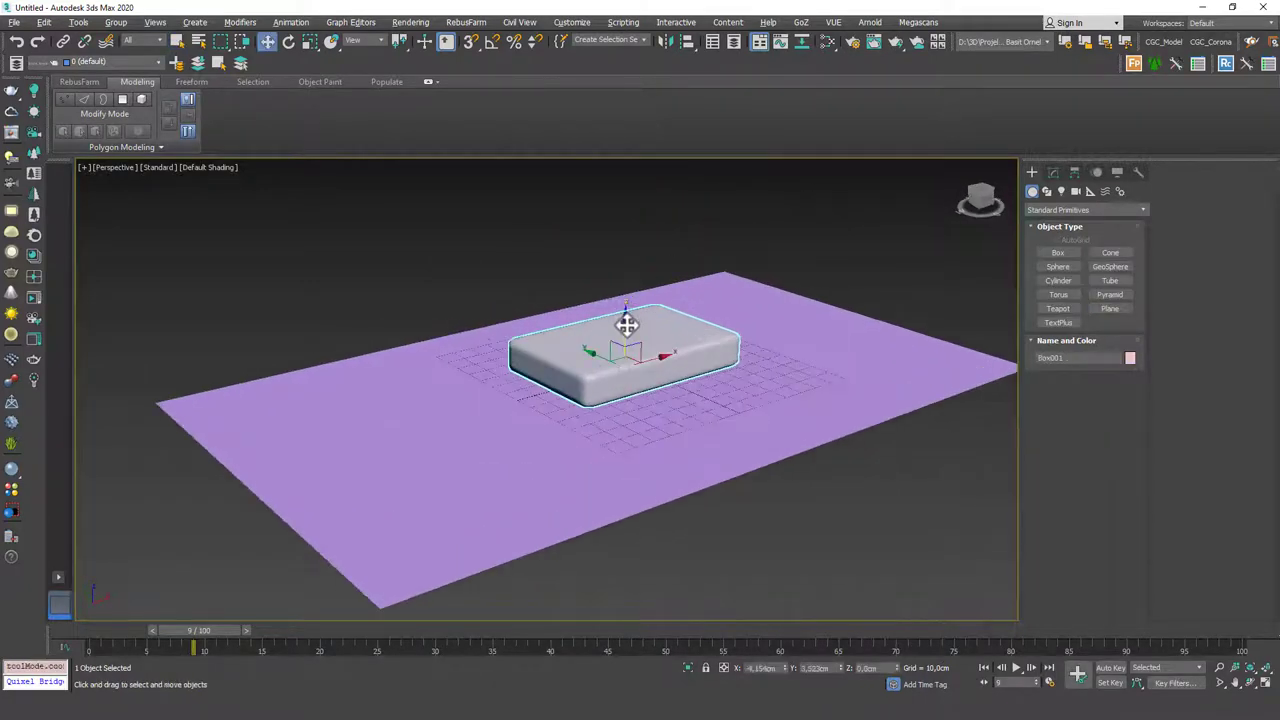
{"action": "key", "text": "ctrl+d"}
{"action": "mouse_move", "coordinate": [700, 382]}
{"action": "middle_mouse_down", "text": "alt"}
{"action": "mouse_move", "coordinate": [708, 357]}
{"action": "mouse_move", "coordinate": [691, 366]}
{"action": "mouse_move", "coordinate": [717, 374]}
{"action": "mouse_move", "coordinate": [755, 358]}
{"action": "mouse_move", "coordinate": [680, 374]}
{"action": "middle_mouse_up", "text": "alt"}
{"action": "left_click", "coordinate": [766, 349]}
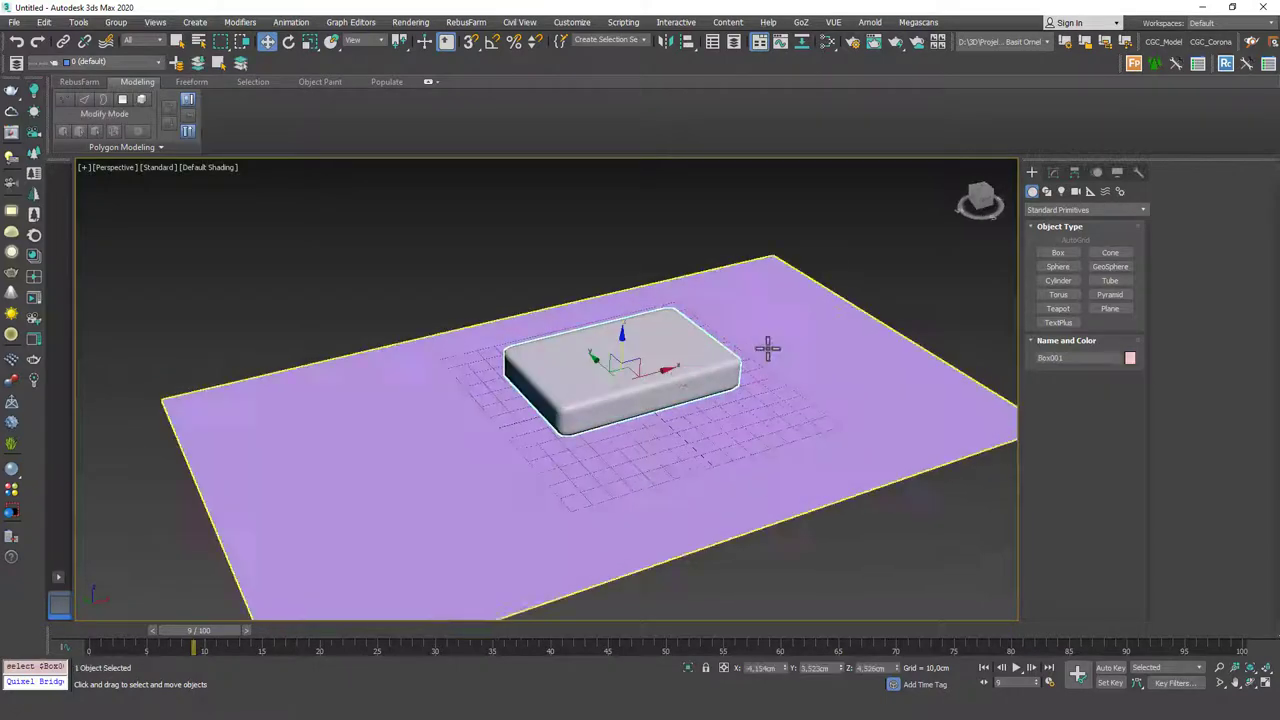
{"action": "left_click", "coordinate": [1053, 172]}
{"action": "key", "text": "F4"}
{"action": "left_click", "coordinate": [694, 366]}
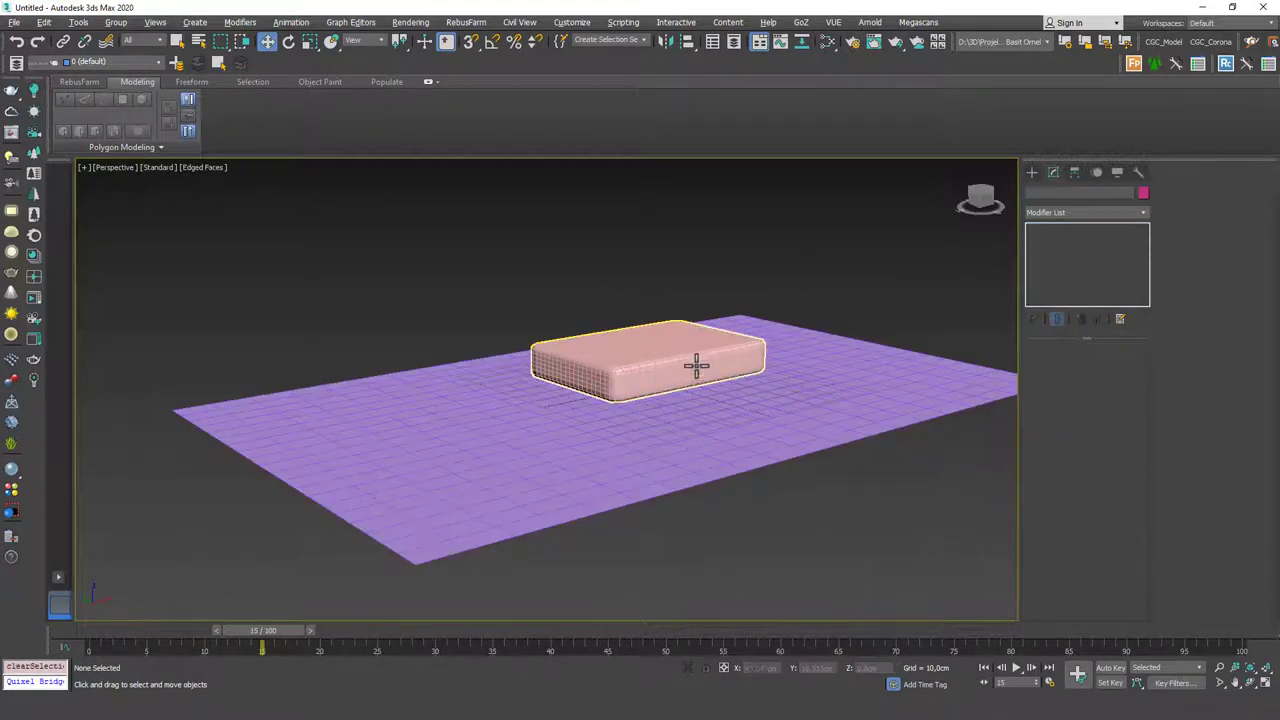
{"action": "middle_click_drag", "start_coordinate": [694, 366], "coordinate": [793, 325], "text": "alt"}
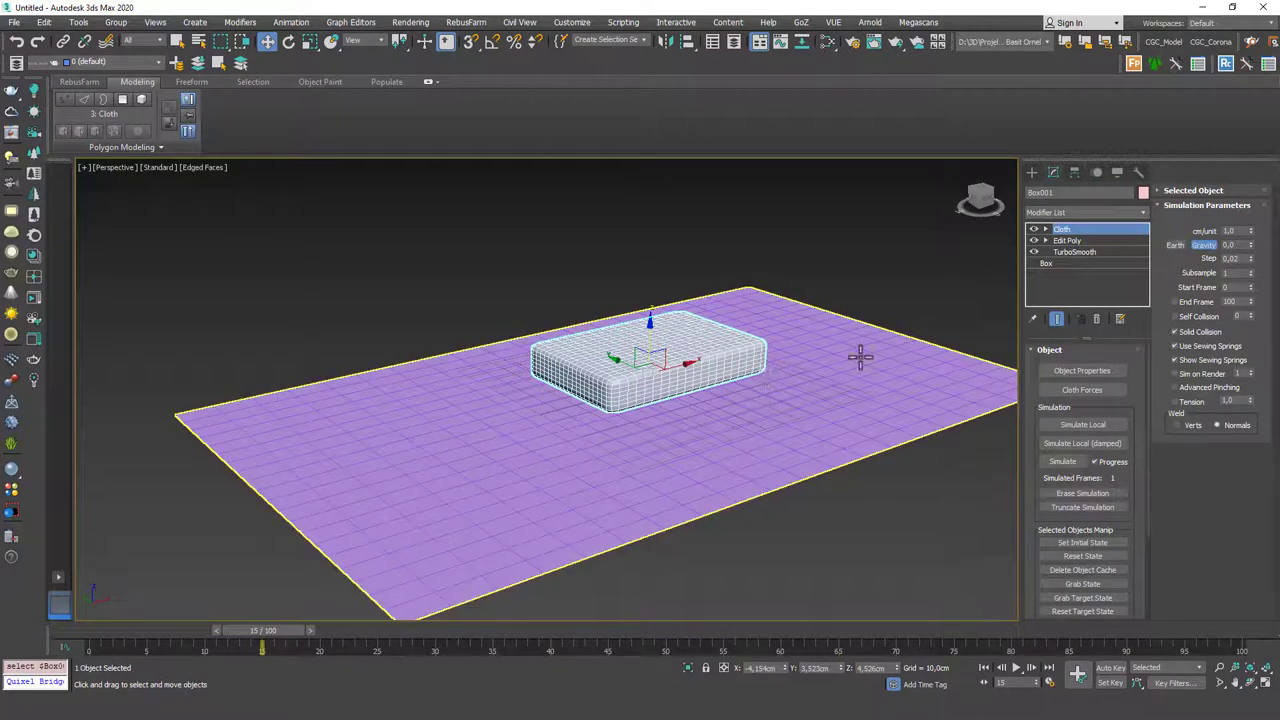
Step: Restore Earth gravity and add Plane001 to the cloth simulation objects
{"action": "left_click", "coordinate": [1174, 245]}
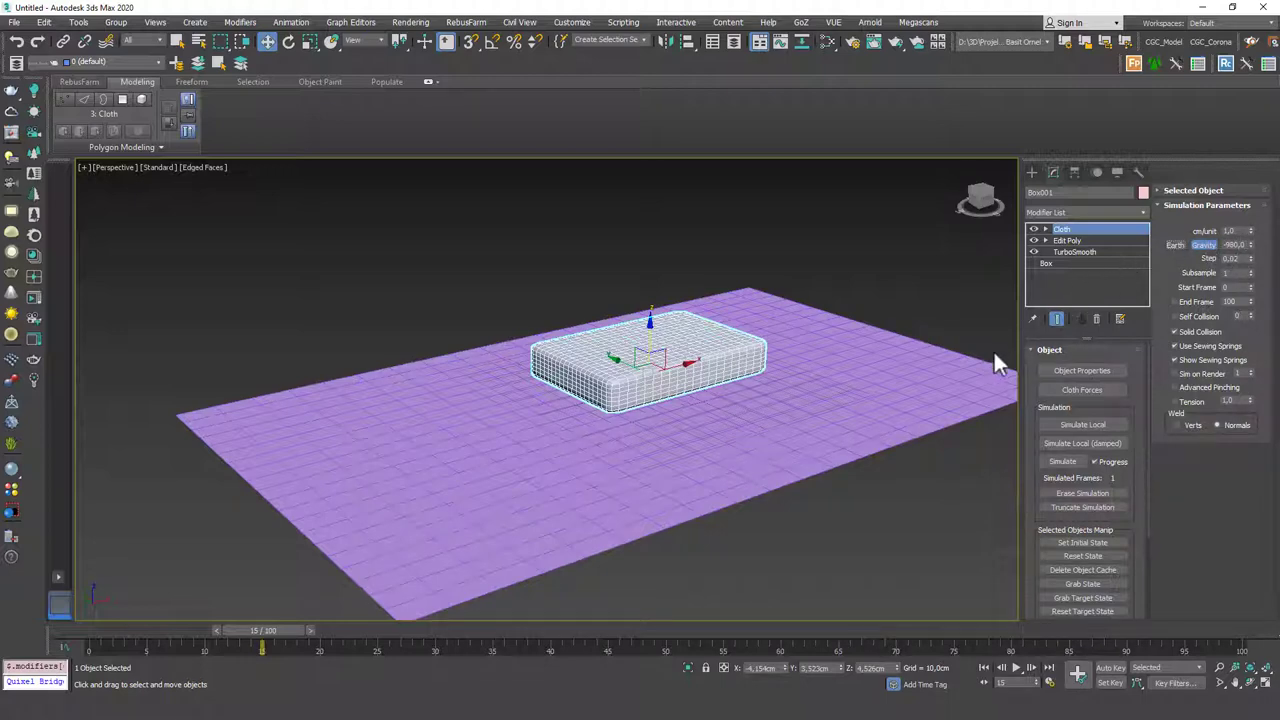
{"action": "left_click", "coordinate": [1072, 371]}
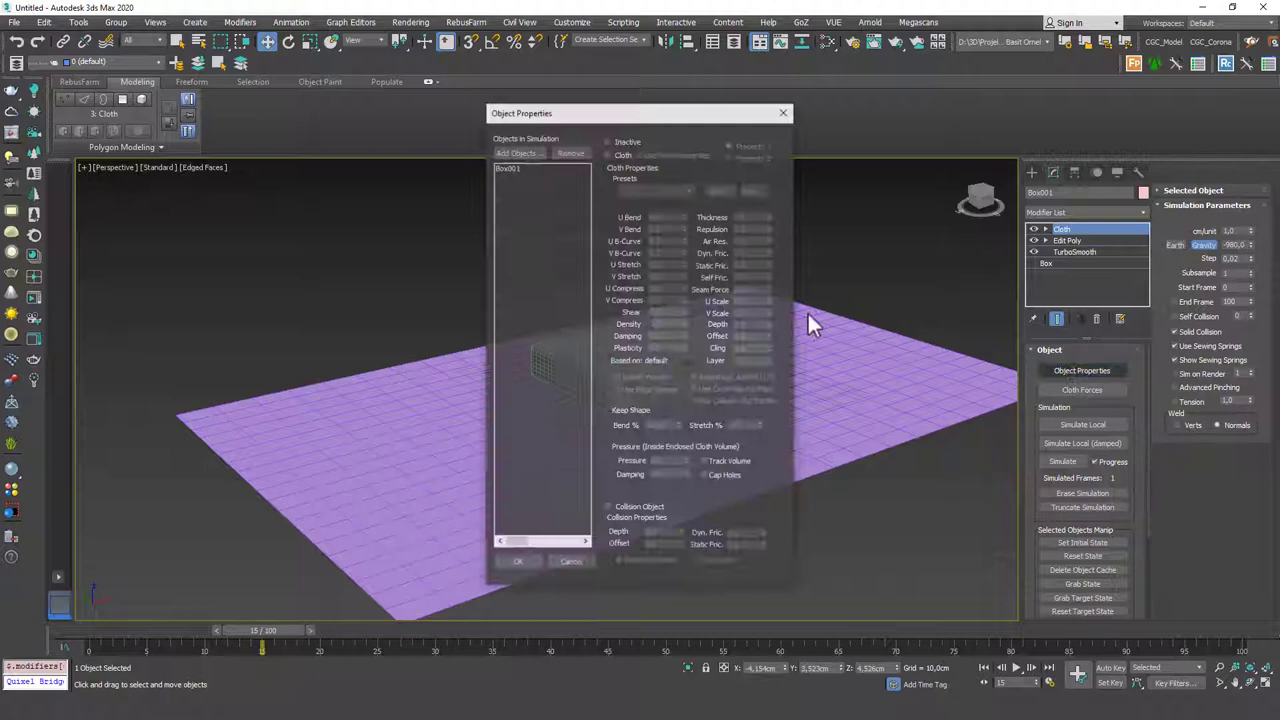
{"action": "left_click", "coordinate": [517, 152]}
{"action": "double_click", "coordinate": [68, 93]}
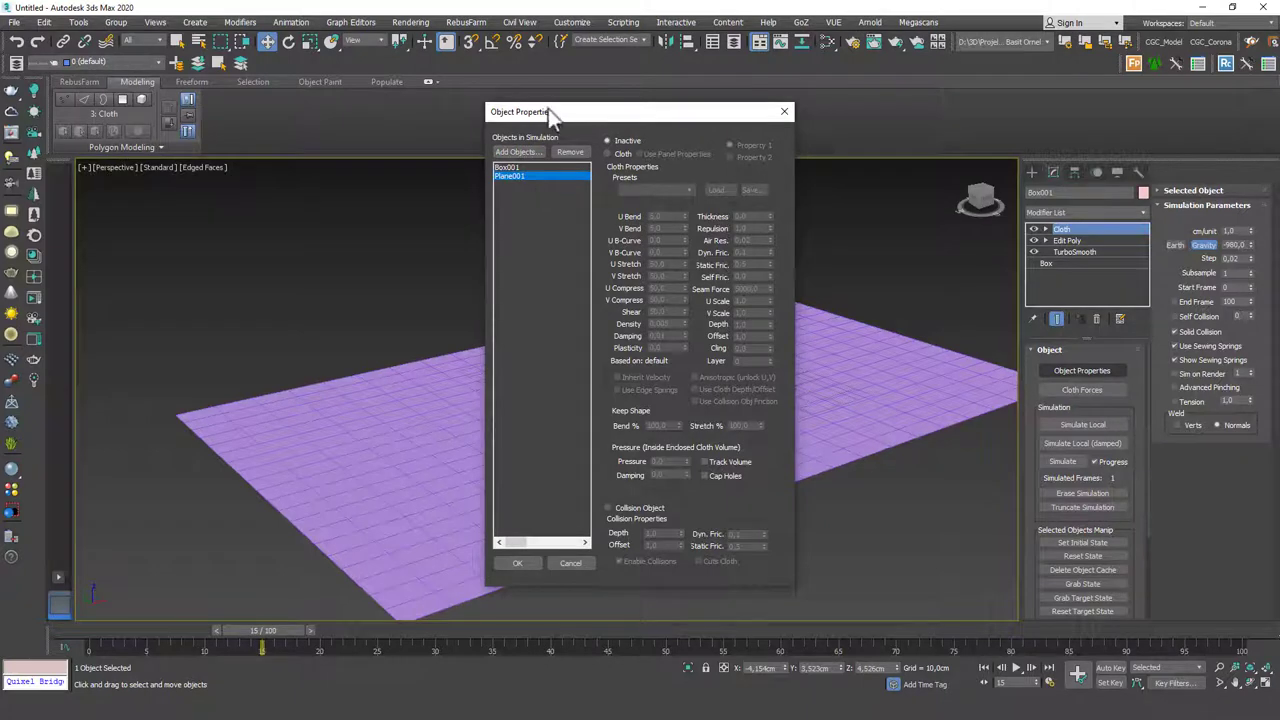
Step: Make Plane001 a Collision Object and confirm the cloth properties
{"action": "left_click_drag", "start_coordinate": [548, 113], "coordinate": [775, 134]}
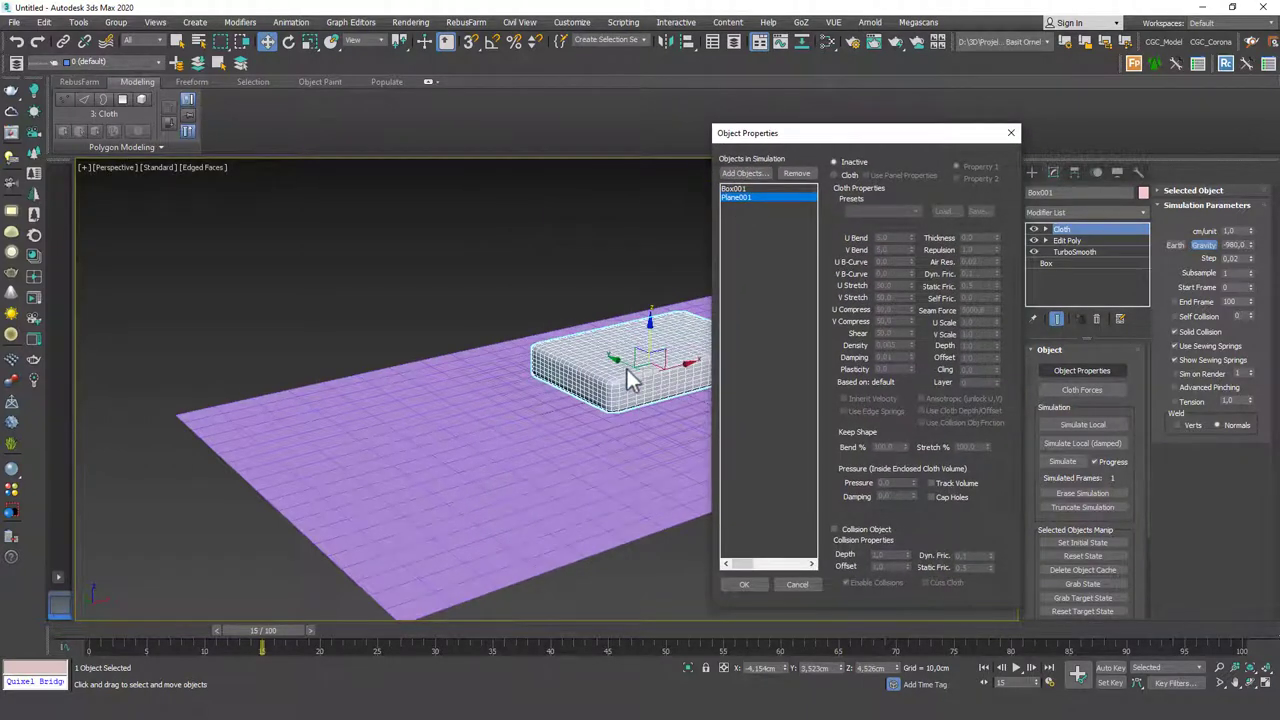
{"action": "left_click", "coordinate": [748, 188]}
{"action": "left_click", "coordinate": [743, 197]}
{"action": "left_click", "coordinate": [745, 188]}
{"action": "left_click", "coordinate": [742, 197]}
{"action": "left_click", "coordinate": [850, 531]}
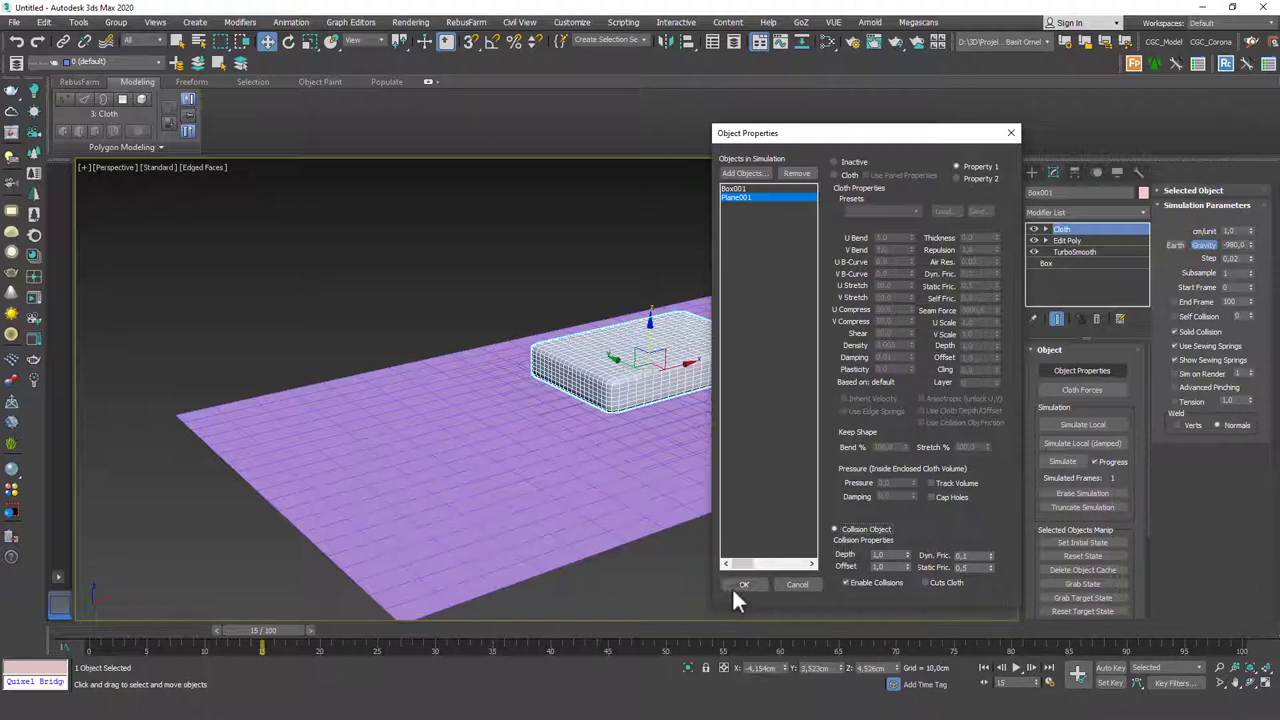
{"action": "left_click", "coordinate": [742, 584]}
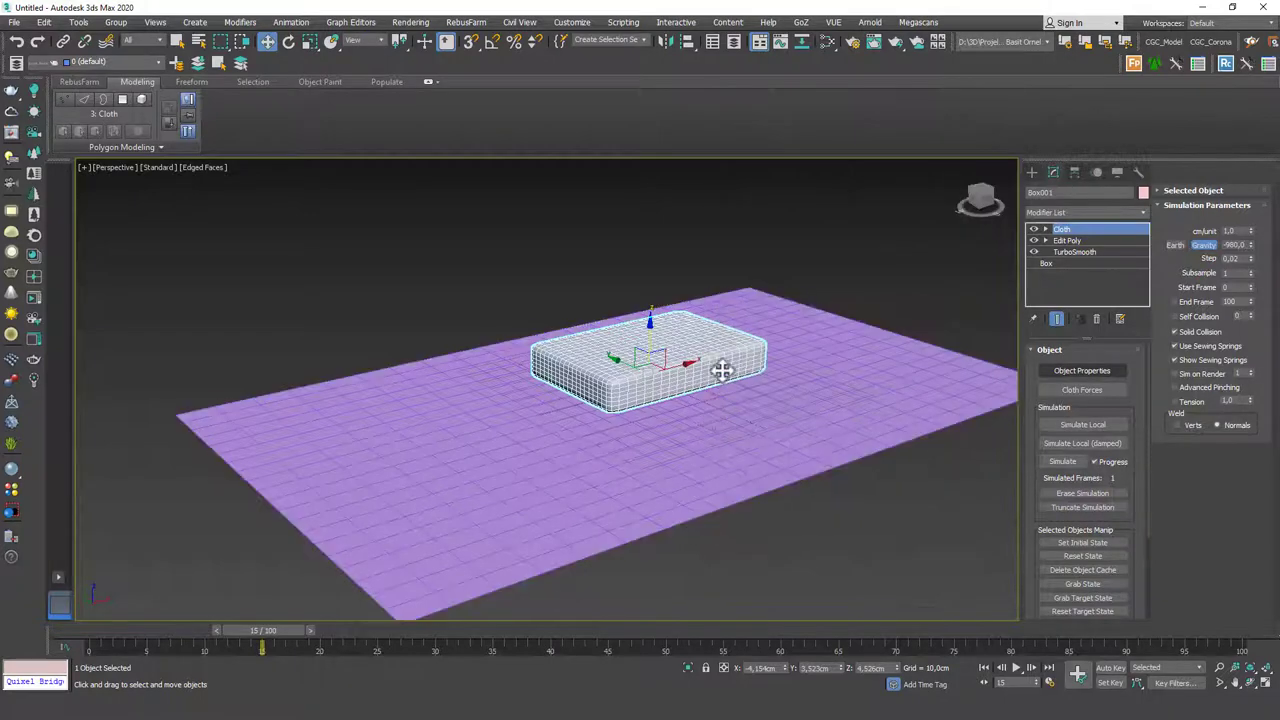
Step: Simulate the cloth draping onto Plane001 to frame 90, then erase the simulation
{"action": "left_click", "coordinate": [1063, 460]}
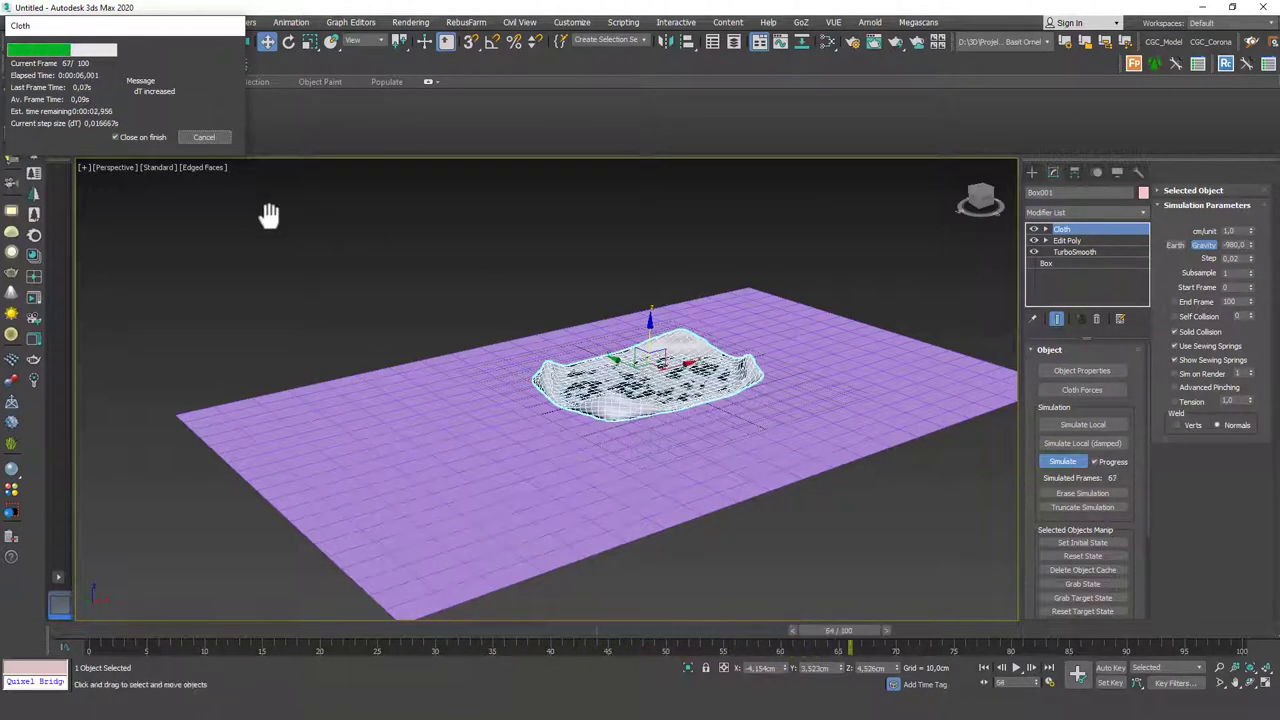
{"action": "left_click", "coordinate": [205, 137]}
{"action": "scroll", "coordinate": [678, 369], "scroll_direction": "up", "scroll_amount": 10}
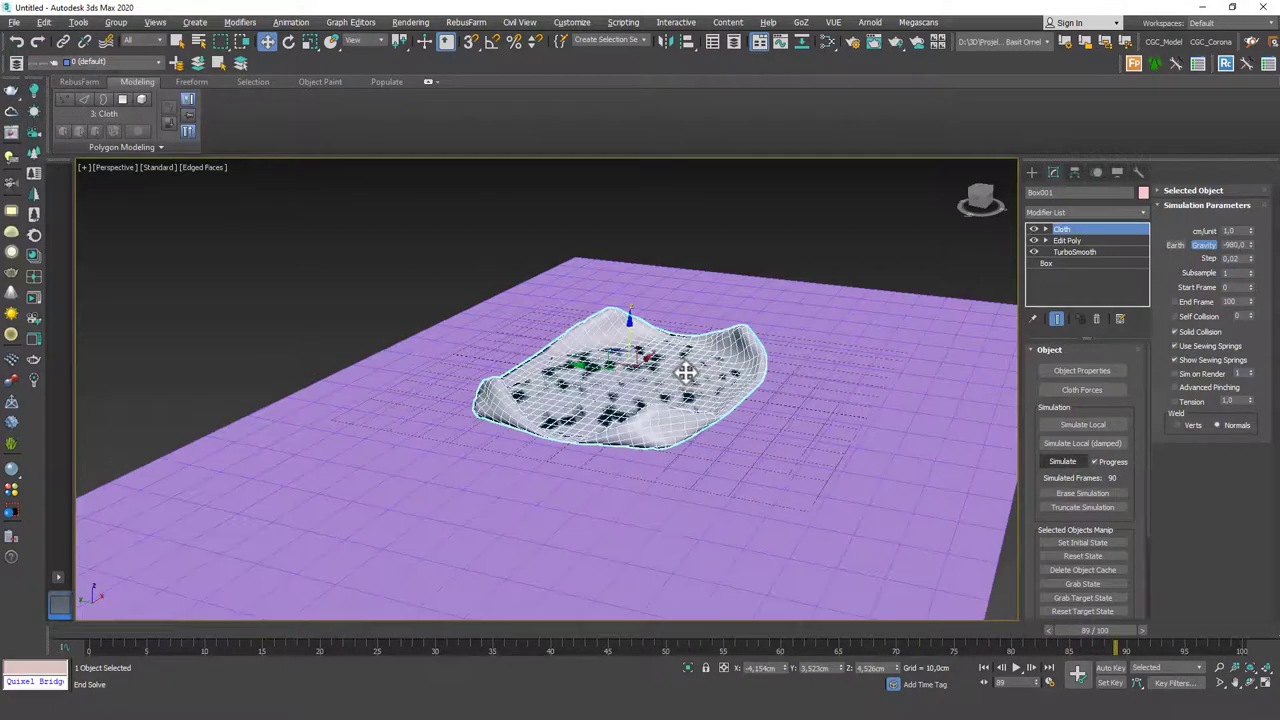
{"action": "scroll", "coordinate": [678, 369], "scroll_direction": "down", "scroll_amount": 8}
{"action": "key", "text": "F4"}
{"action": "mouse_move", "coordinate": [677, 409]}
{"action": "middle_mouse_down", "text": "alt"}
{"action": "mouse_move", "coordinate": [517, 400]}
{"action": "mouse_move", "coordinate": [689, 400]}
{"action": "mouse_move", "coordinate": [710, 413]}
{"action": "middle_mouse_up", "text": "alt"}
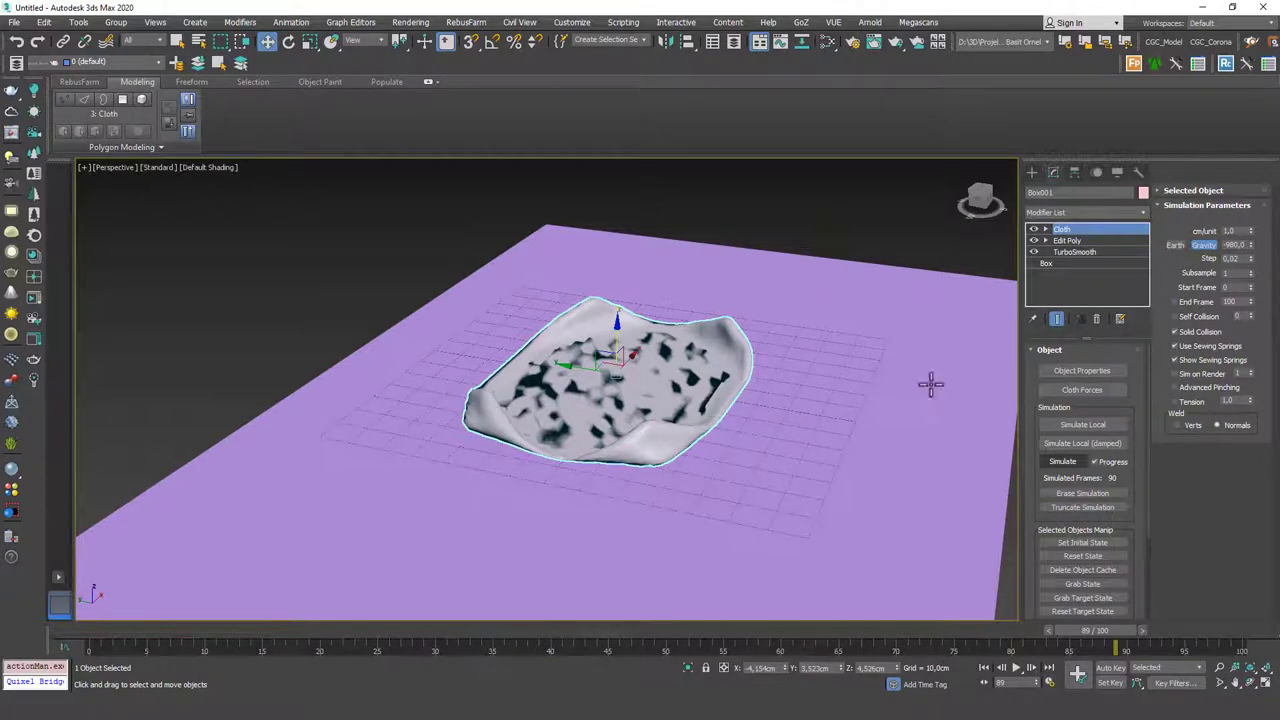
{"action": "left_click", "coordinate": [1070, 492]}
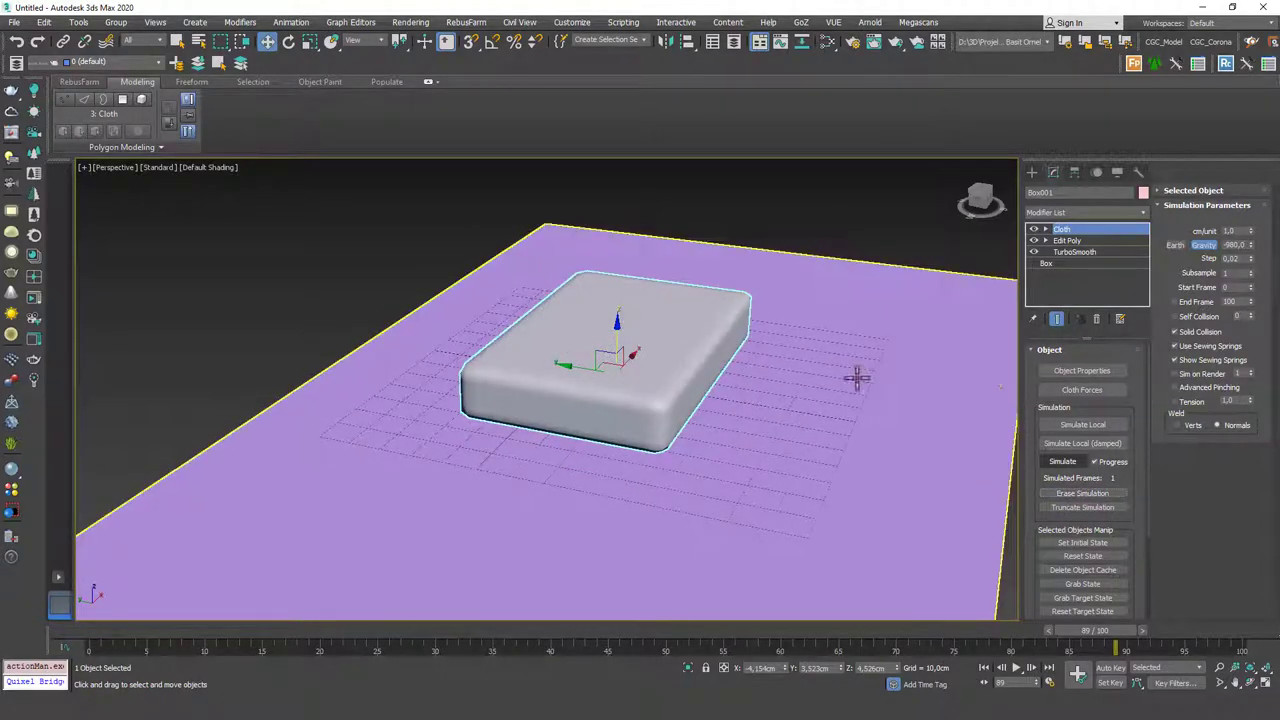
Step: Change Box001's Pressure value and re-simulate, stopping around frame 29
{"action": "left_click", "coordinate": [1075, 372]}
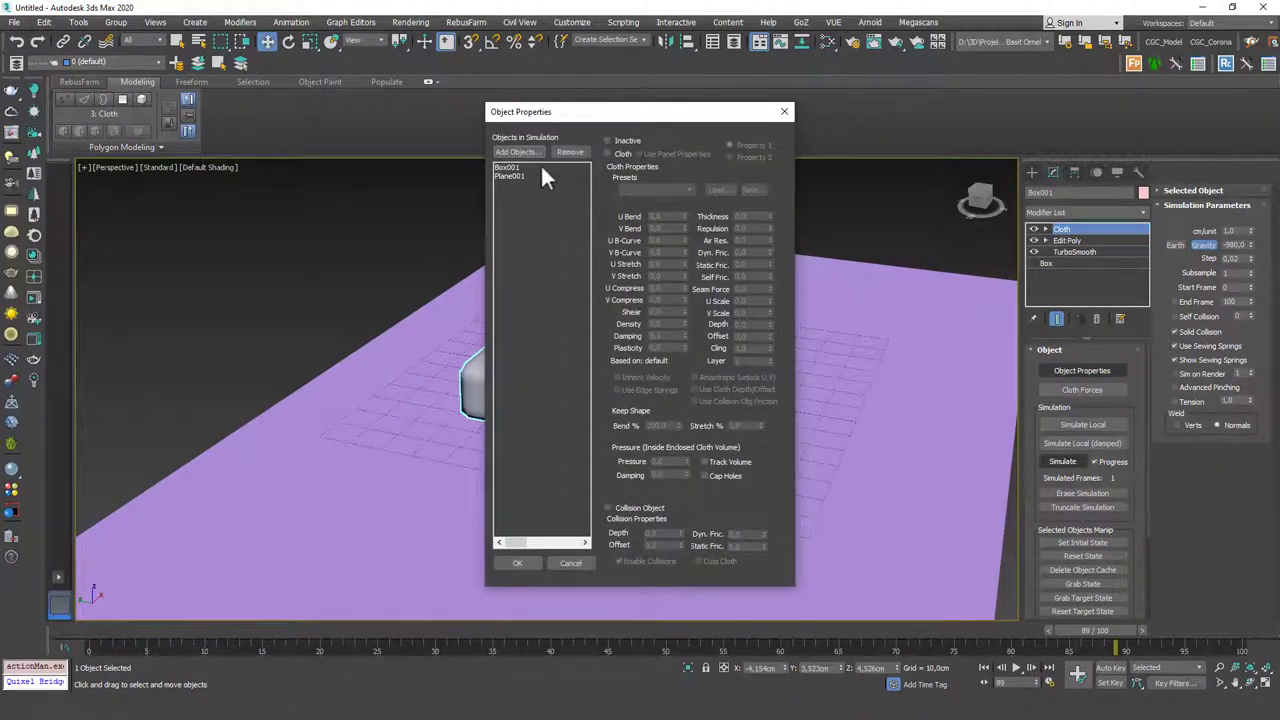
{"action": "left_click", "coordinate": [544, 170]}
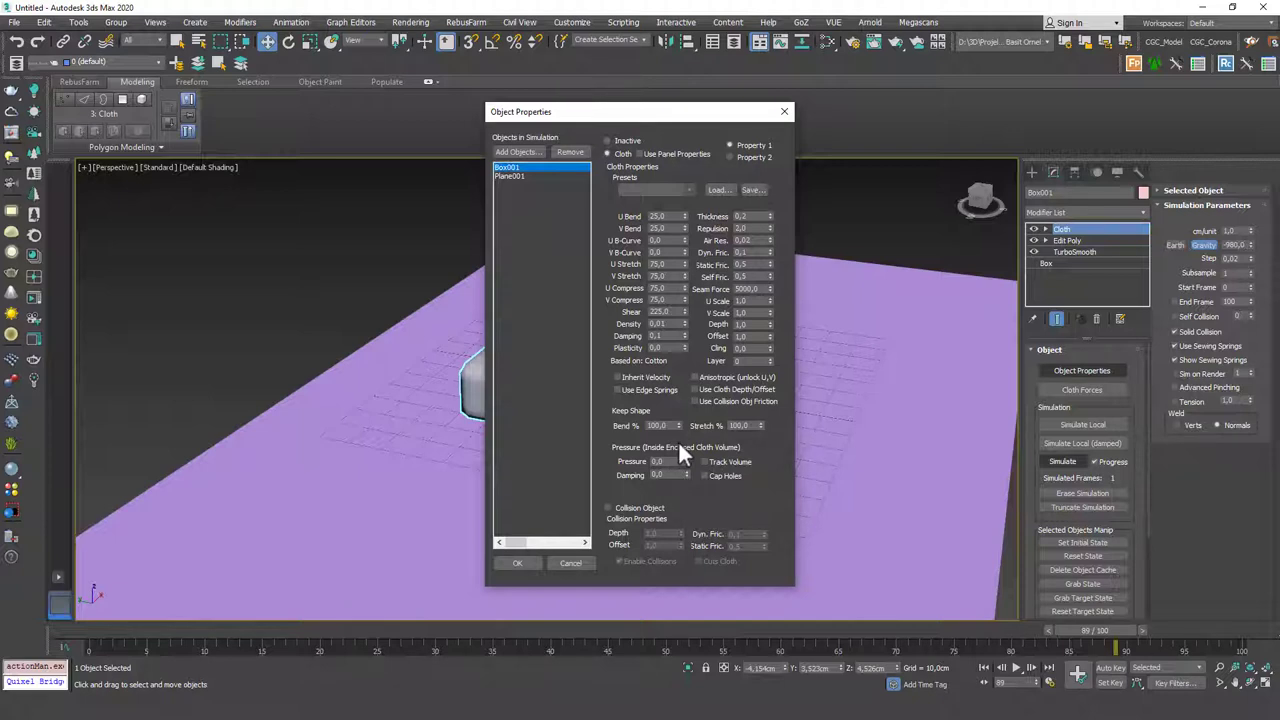
{"action": "double_click", "coordinate": [656, 461]}
{"action": "left_click", "coordinate": [528, 562]}
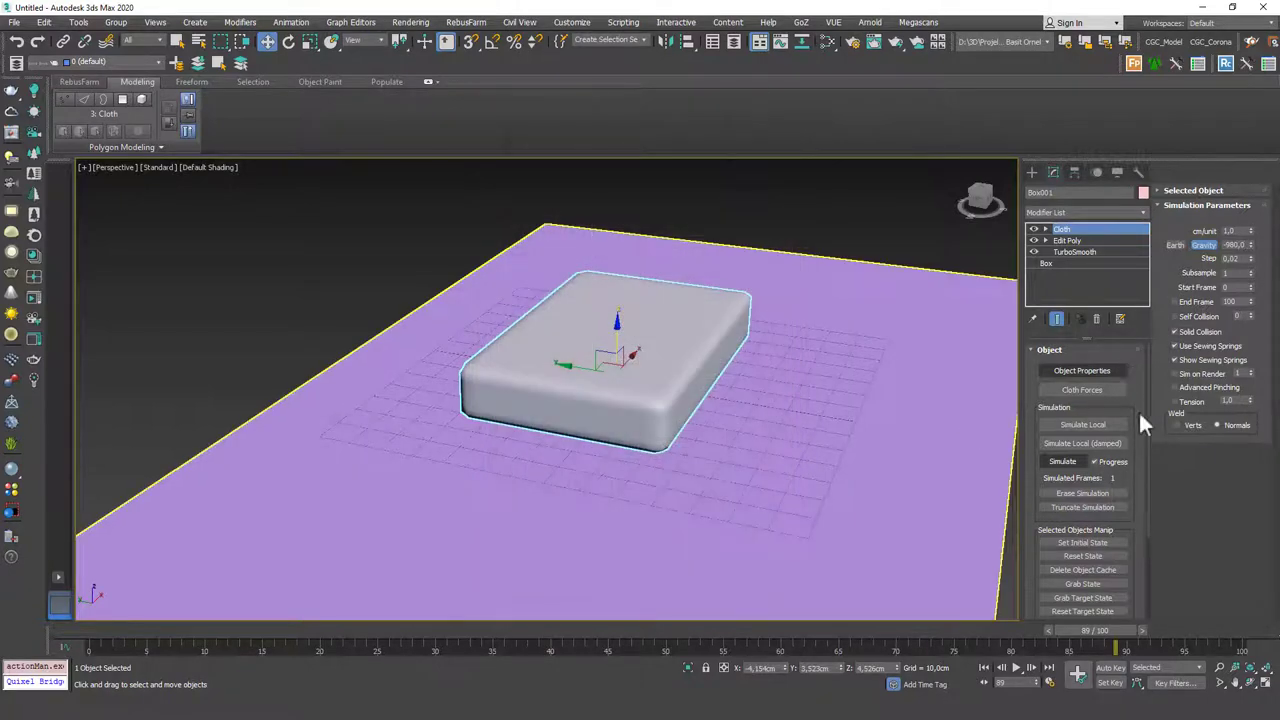
{"action": "left_click", "coordinate": [1061, 462]}
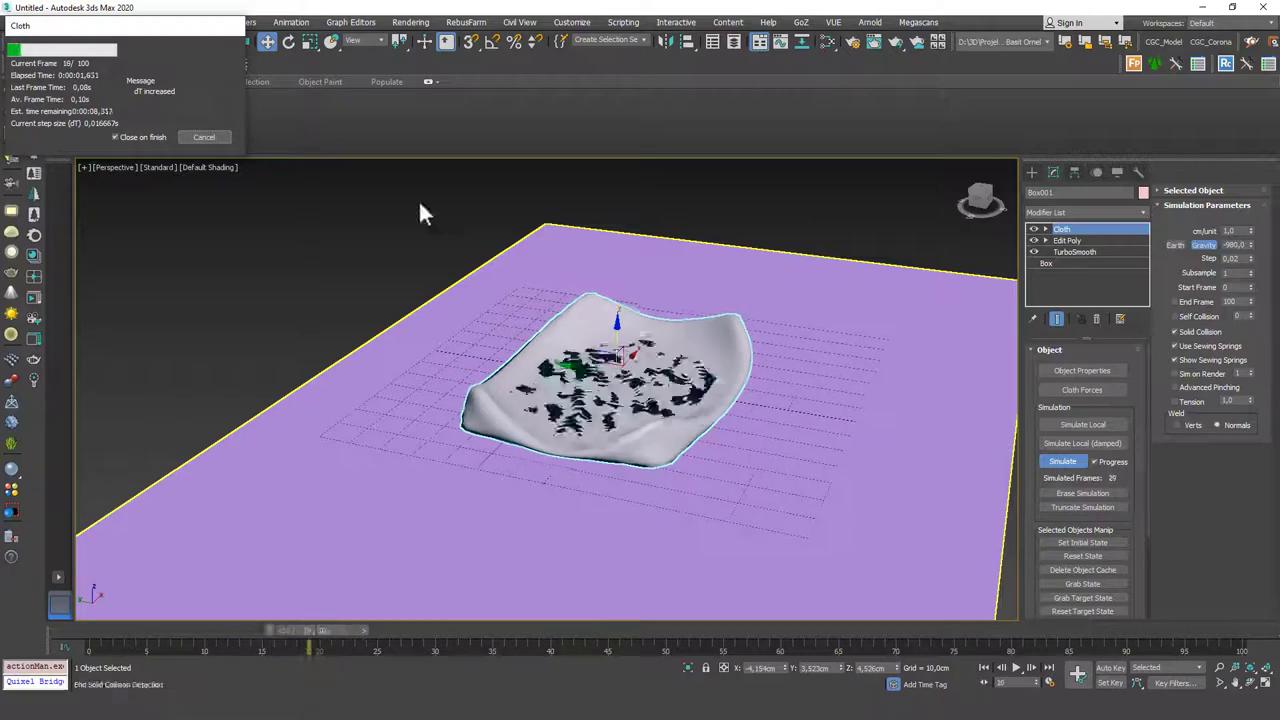
{"action": "left_click", "coordinate": [204, 137]}
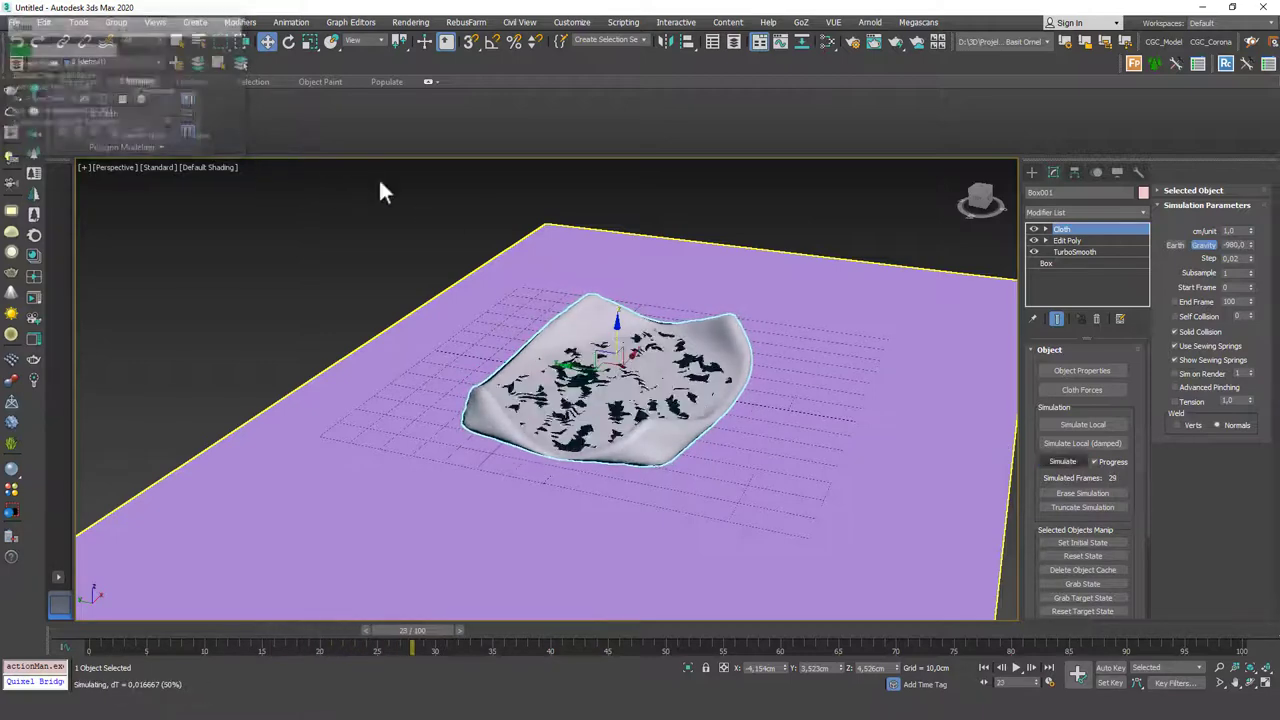
Step: Erase the simulation and re-run it with Box001's updated cloth properties
{"action": "left_click", "coordinate": [1088, 492]}
{"action": "left_click", "coordinate": [1080, 370]}
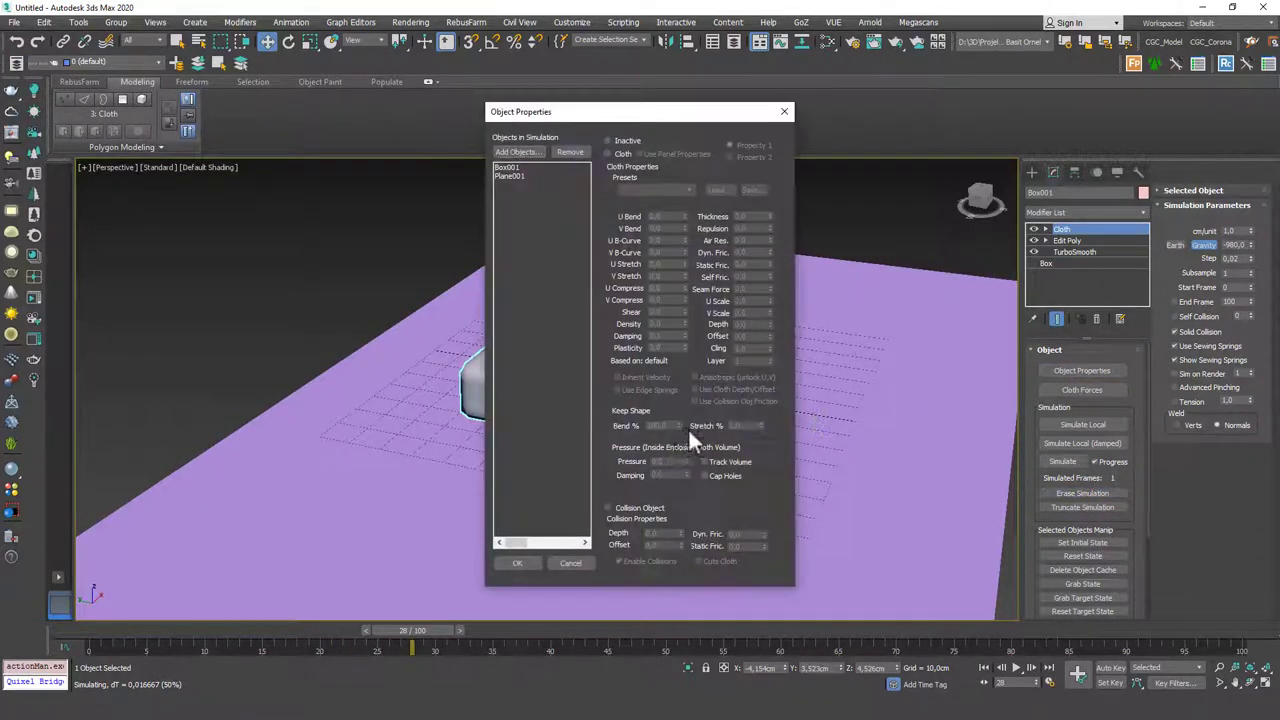
{"action": "left_click", "coordinate": [524, 168]}
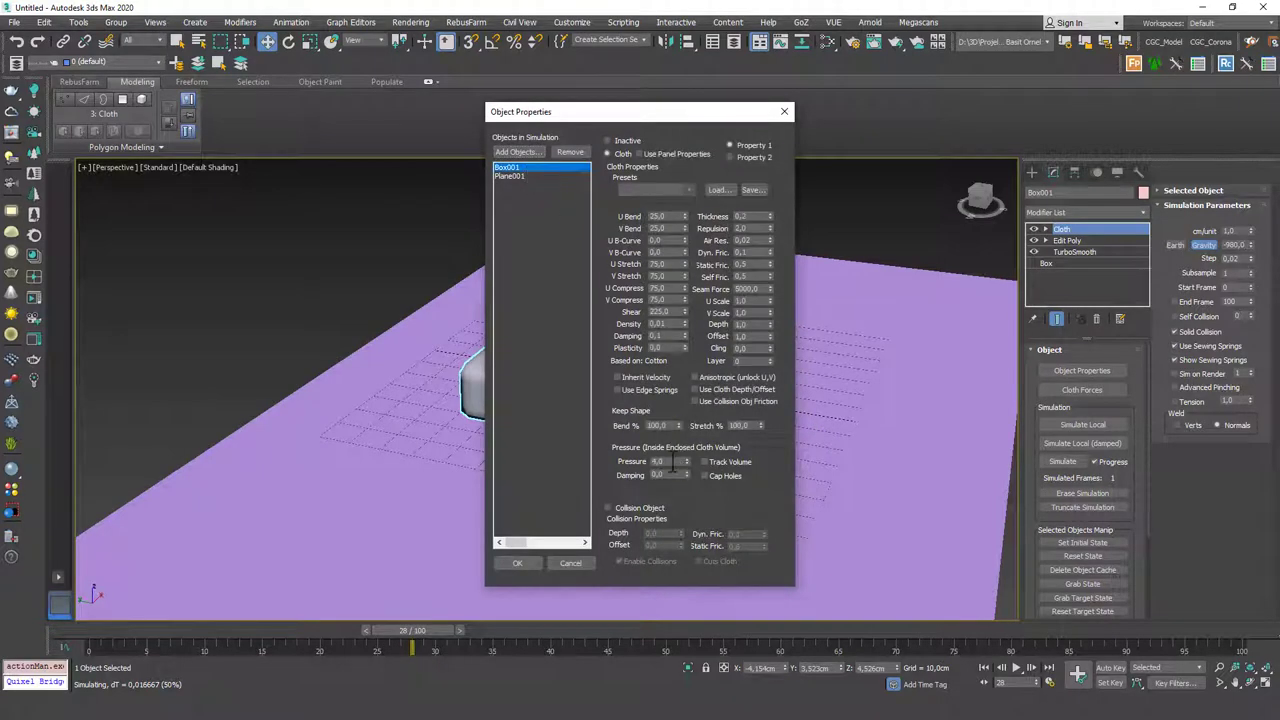
{"action": "left_click", "coordinate": [520, 563]}
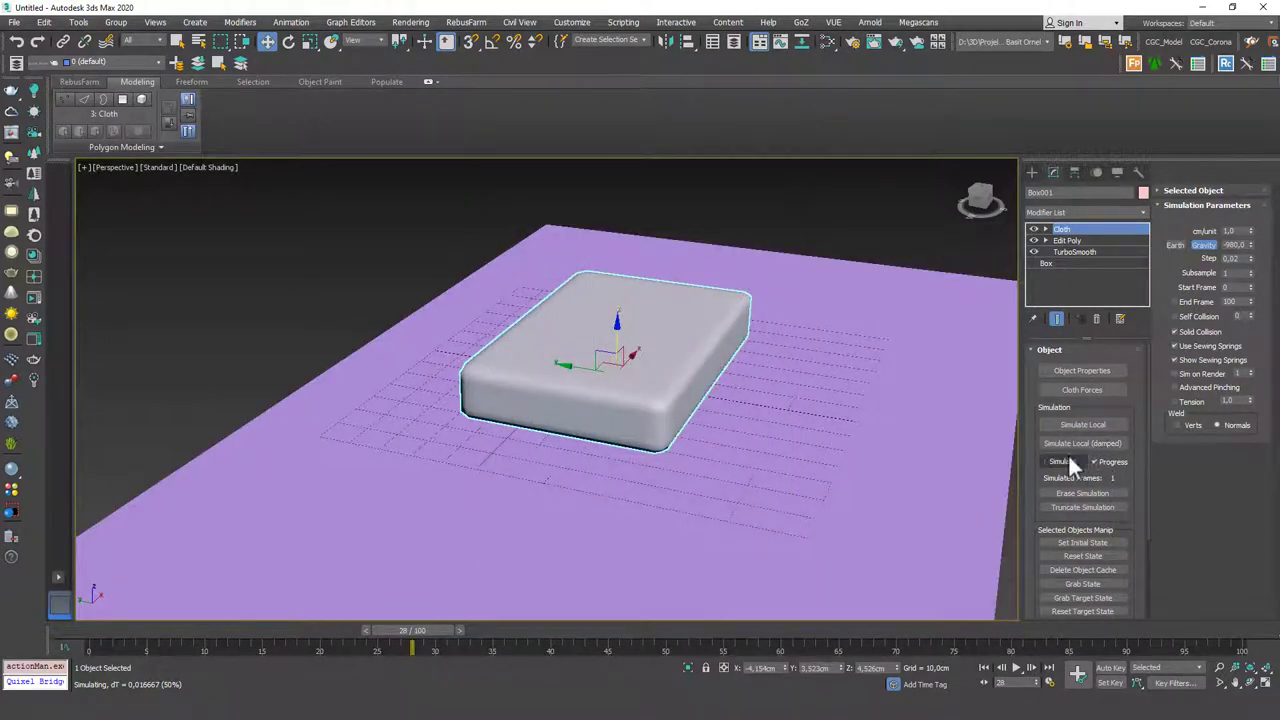
{"action": "left_click", "coordinate": [1066, 458]}
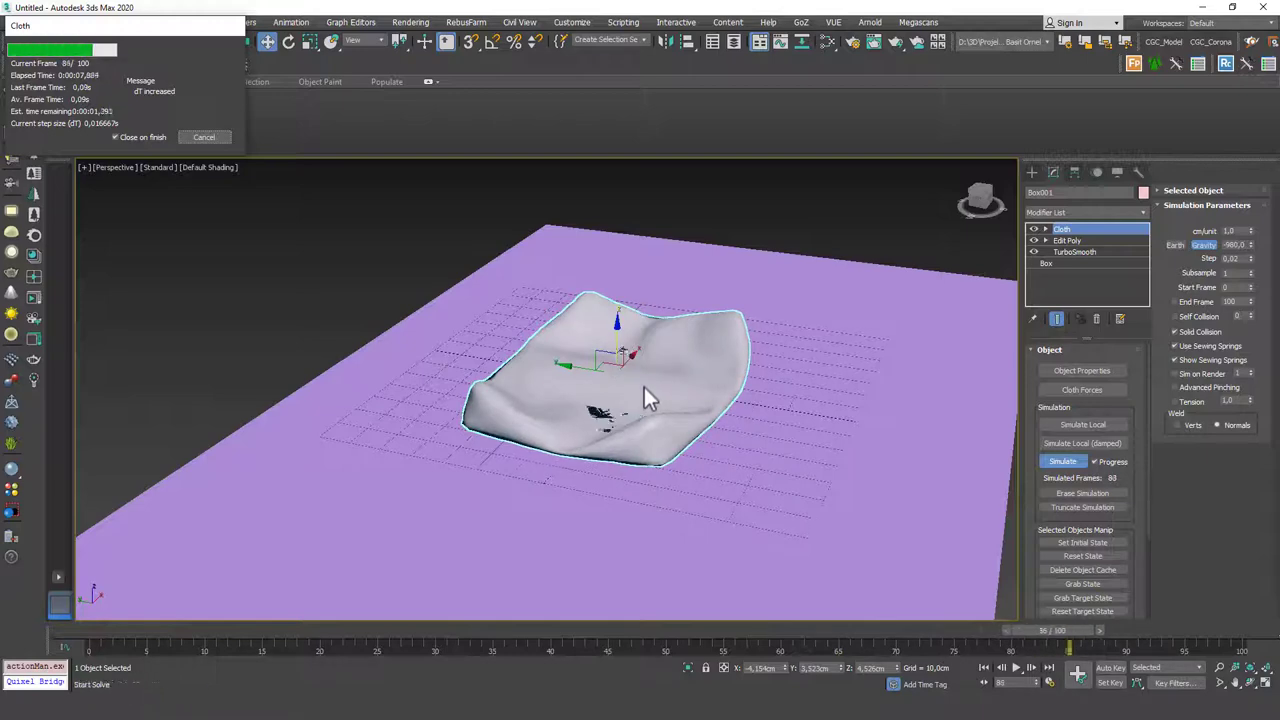
{"action": "left_click", "coordinate": [205, 137]}
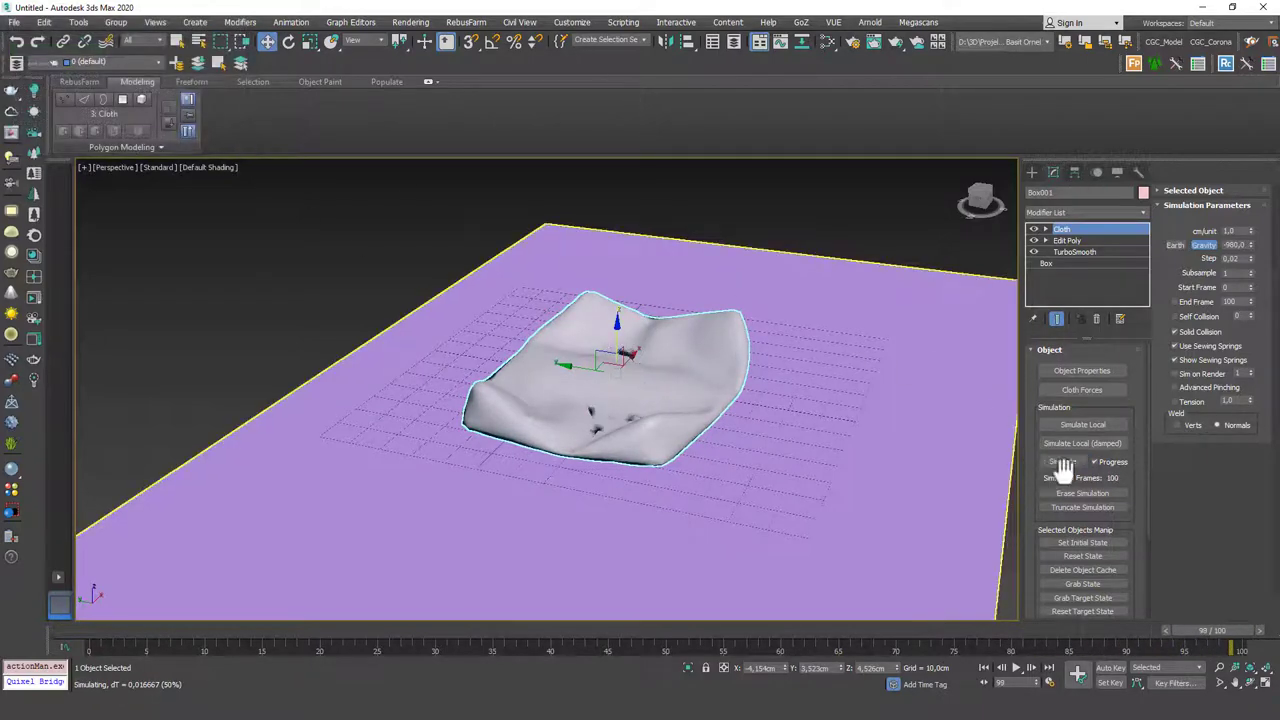
Step: Re-simulate with Box001 Pressure 10, stopping at 25 frames, and orbit around the pillow
{"action": "left_click", "coordinate": [1080, 493]}
{"action": "left_click", "coordinate": [1082, 370]}
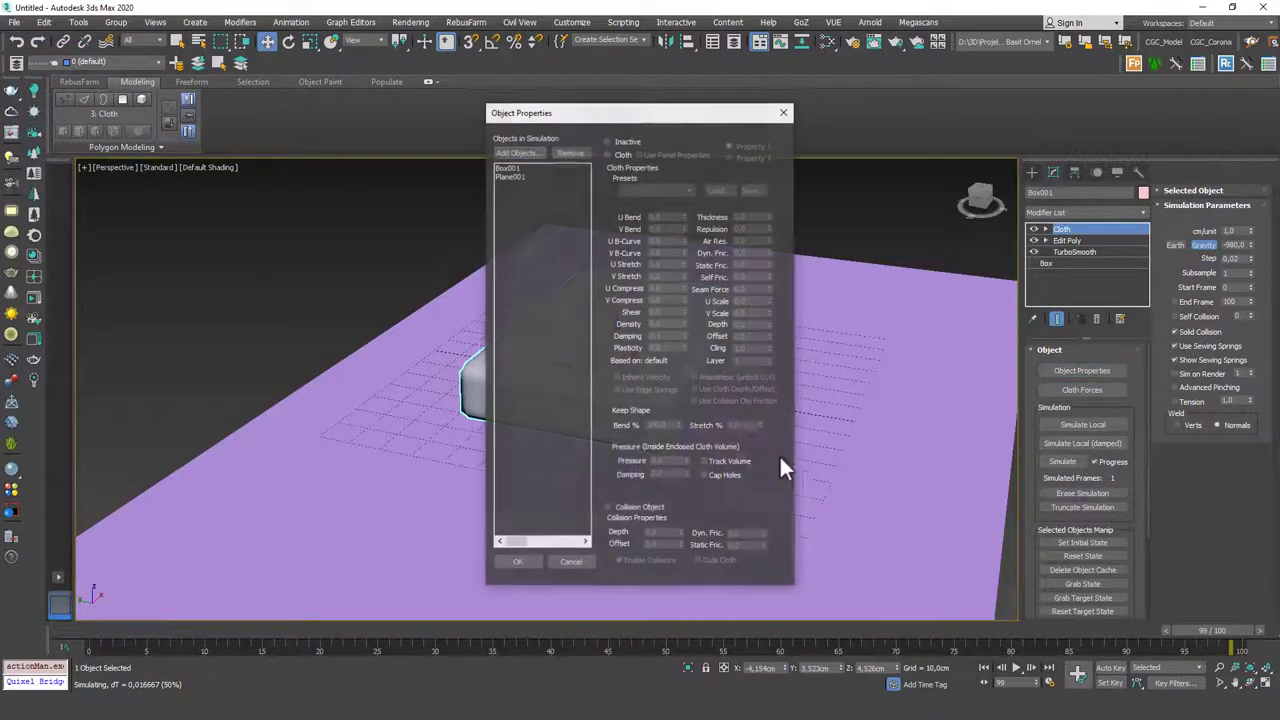
{"action": "left_click", "coordinate": [515, 167]}
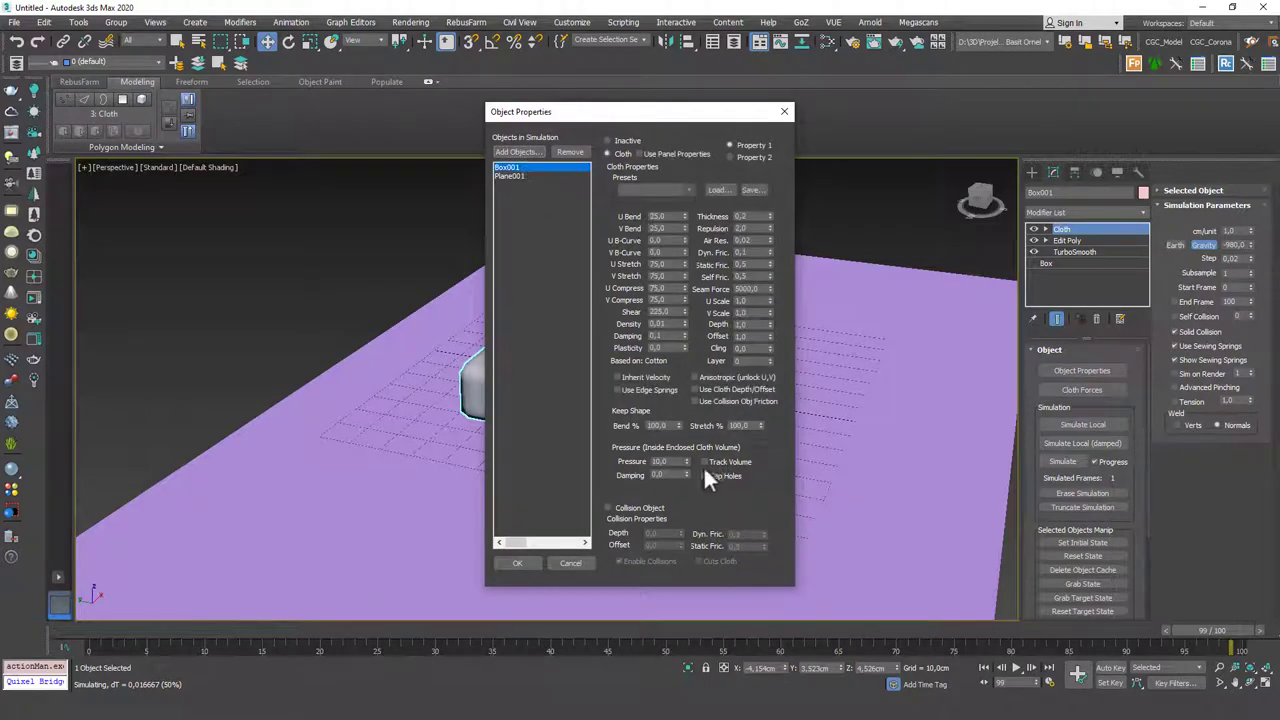
{"action": "left_click", "coordinate": [517, 563]}
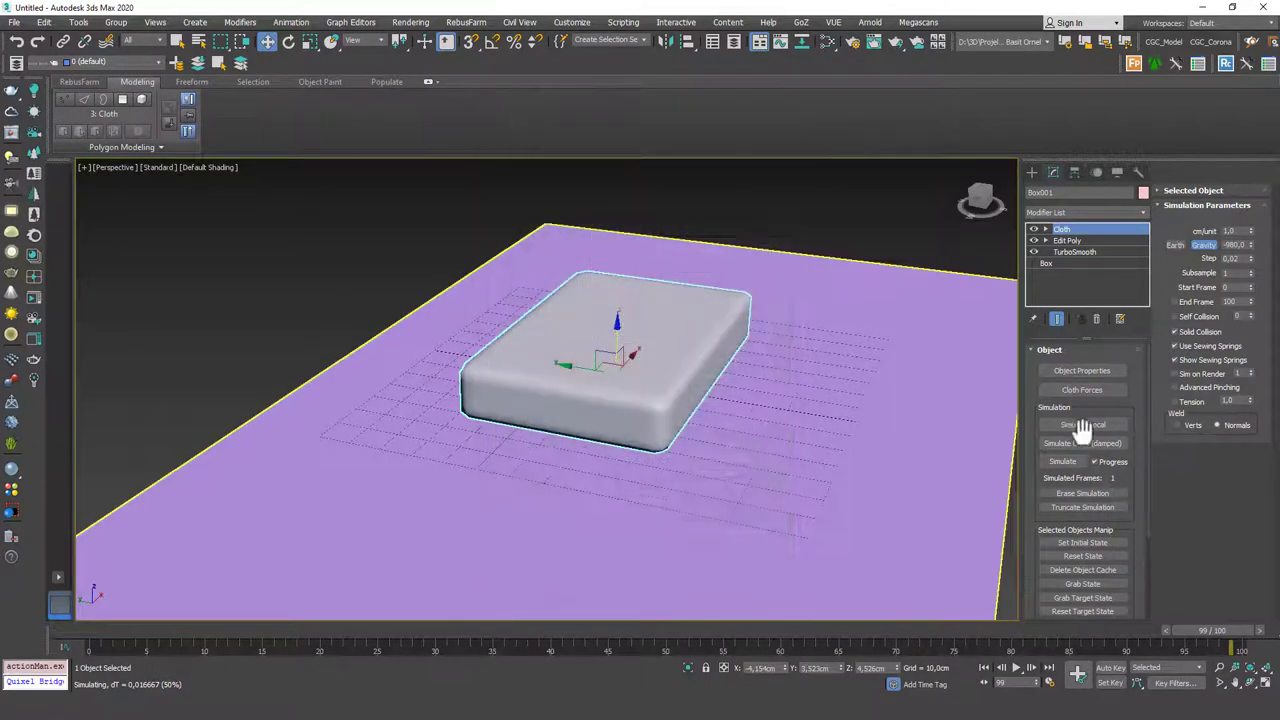
{"action": "left_click", "coordinate": [1064, 462]}
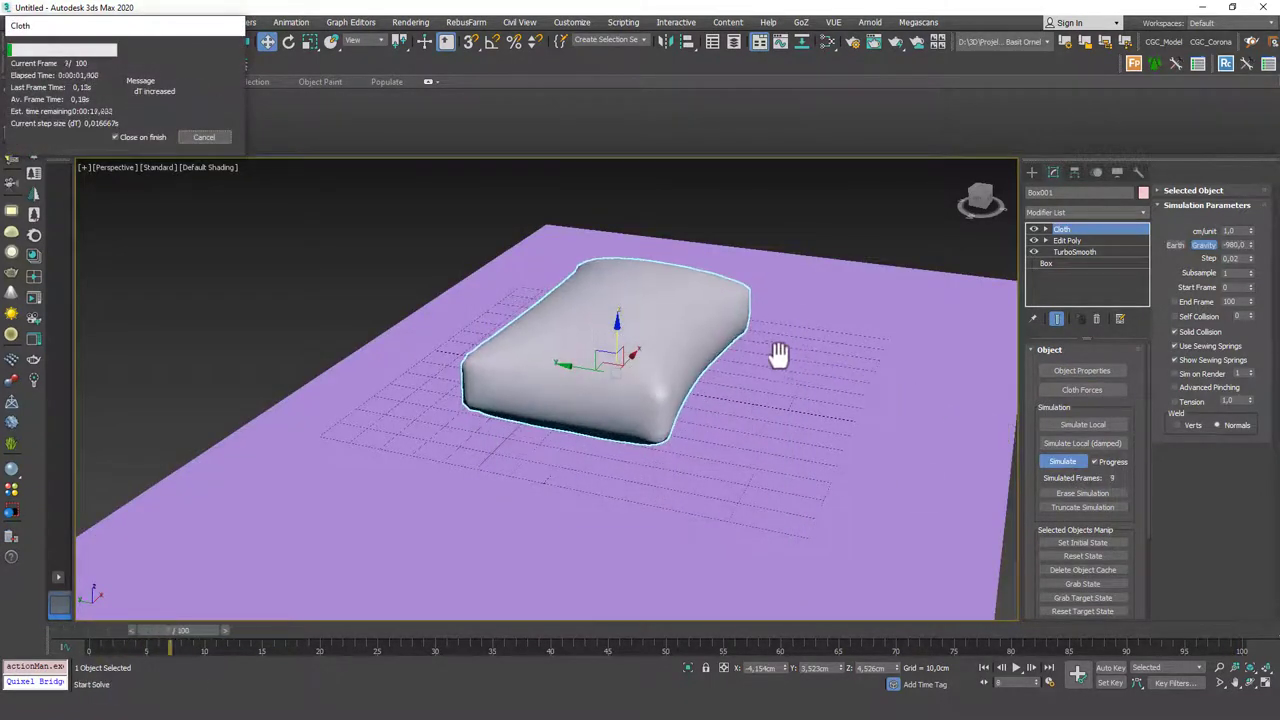
{"action": "left_click", "coordinate": [208, 137]}
{"action": "middle_click_drag", "start_coordinate": [806, 398], "coordinate": [685, 404], "text": "alt"}
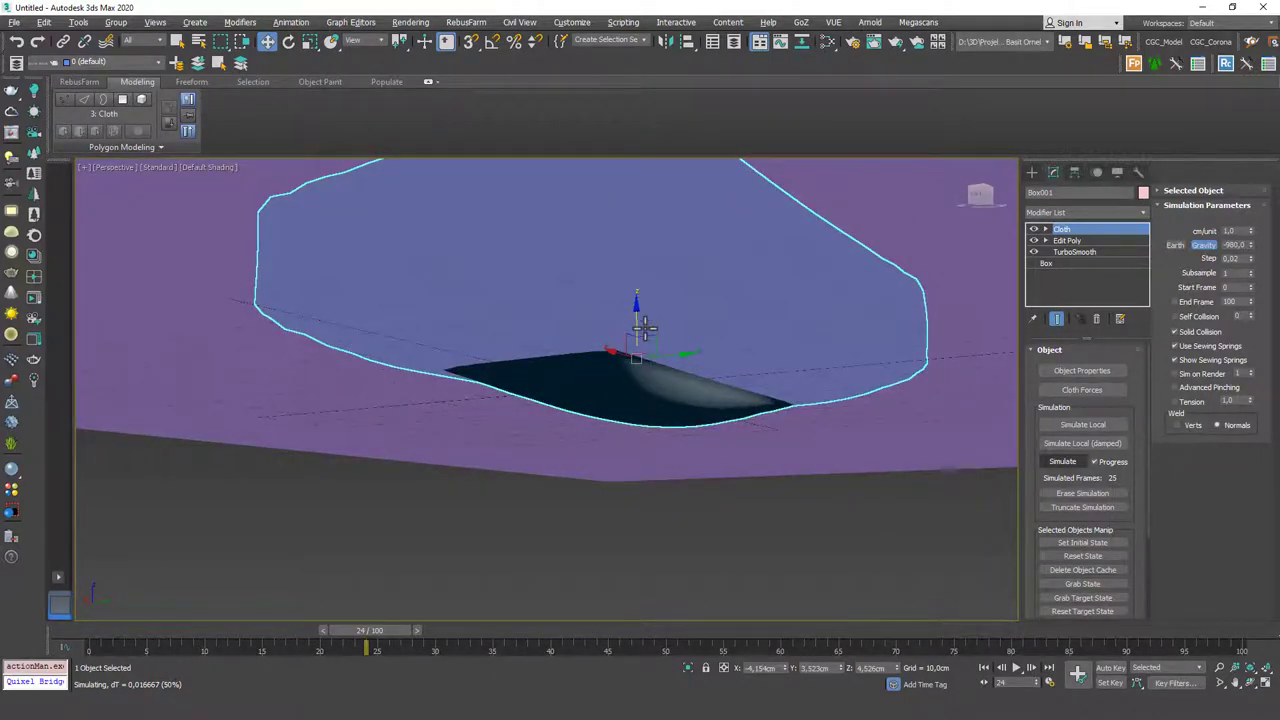
{"action": "mouse_move", "coordinate": [655, 332]}
{"action": "middle_mouse_down", "text": "alt"}
{"action": "mouse_move", "coordinate": [676, 340]}
{"action": "mouse_move", "coordinate": [666, 391]}
{"action": "mouse_move", "coordinate": [770, 400]}
{"action": "middle_mouse_up", "text": "alt"}
{"action": "left_click", "coordinate": [1082, 213]}
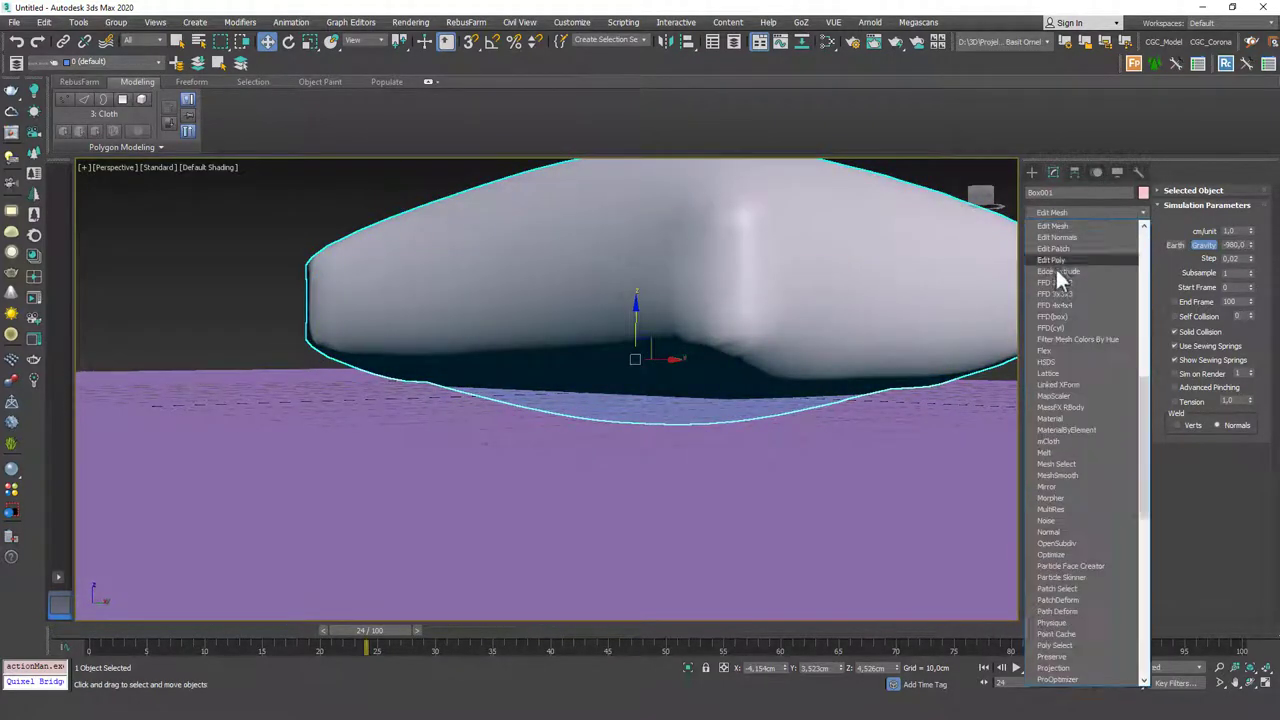
{"action": "left_click", "coordinate": [1055, 256]}
{"action": "scroll", "coordinate": [680, 403], "scroll_direction": "down", "scroll_amount": 2}
{"action": "middle_click_drag", "start_coordinate": [680, 403], "coordinate": [766, 437], "text": "alt"}
{"action": "key", "text": "1"}
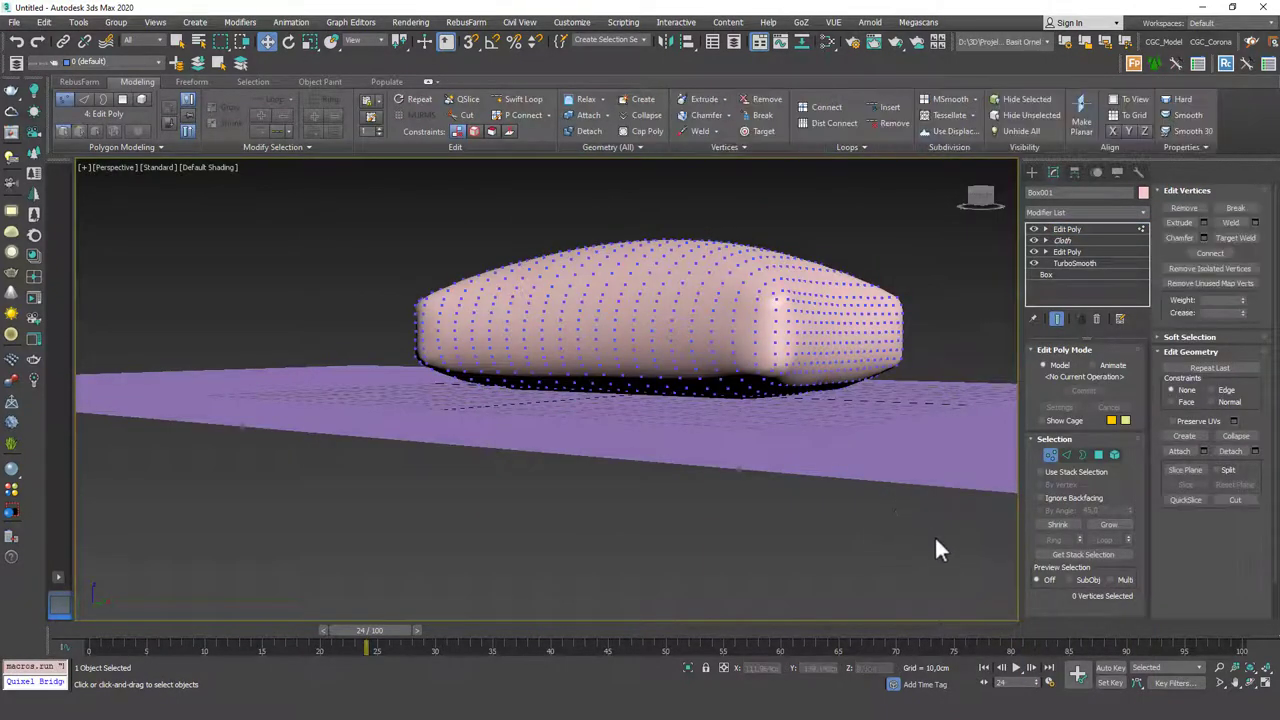
{"action": "left_click_drag", "start_coordinate": [373, 390], "coordinate": [386, 380]}
{"action": "middle_click_drag", "start_coordinate": [386, 380], "coordinate": [603, 383], "text": "alt"}
{"action": "key", "text": "r"}
{"action": "left_click_drag", "start_coordinate": [660, 333], "coordinate": [663, 491]}
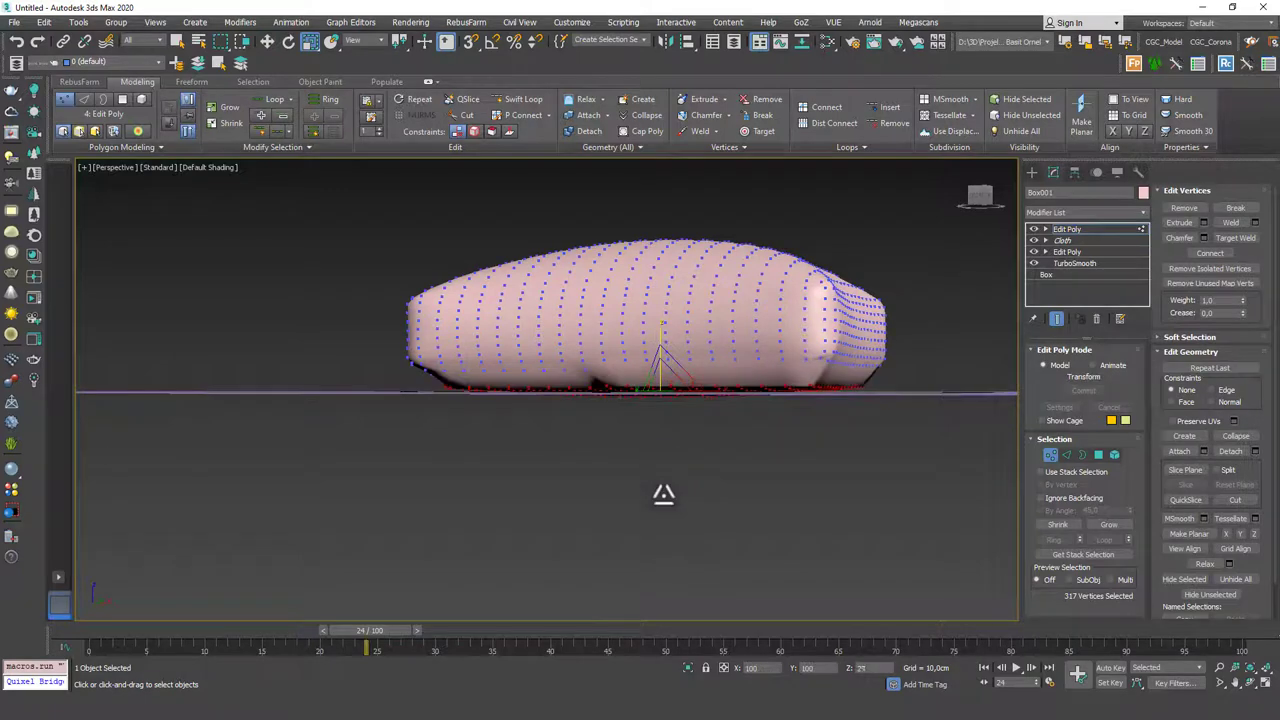
{"action": "key", "text": "w"}
{"action": "left_click_drag", "start_coordinate": [657, 346], "coordinate": [663, 327]}
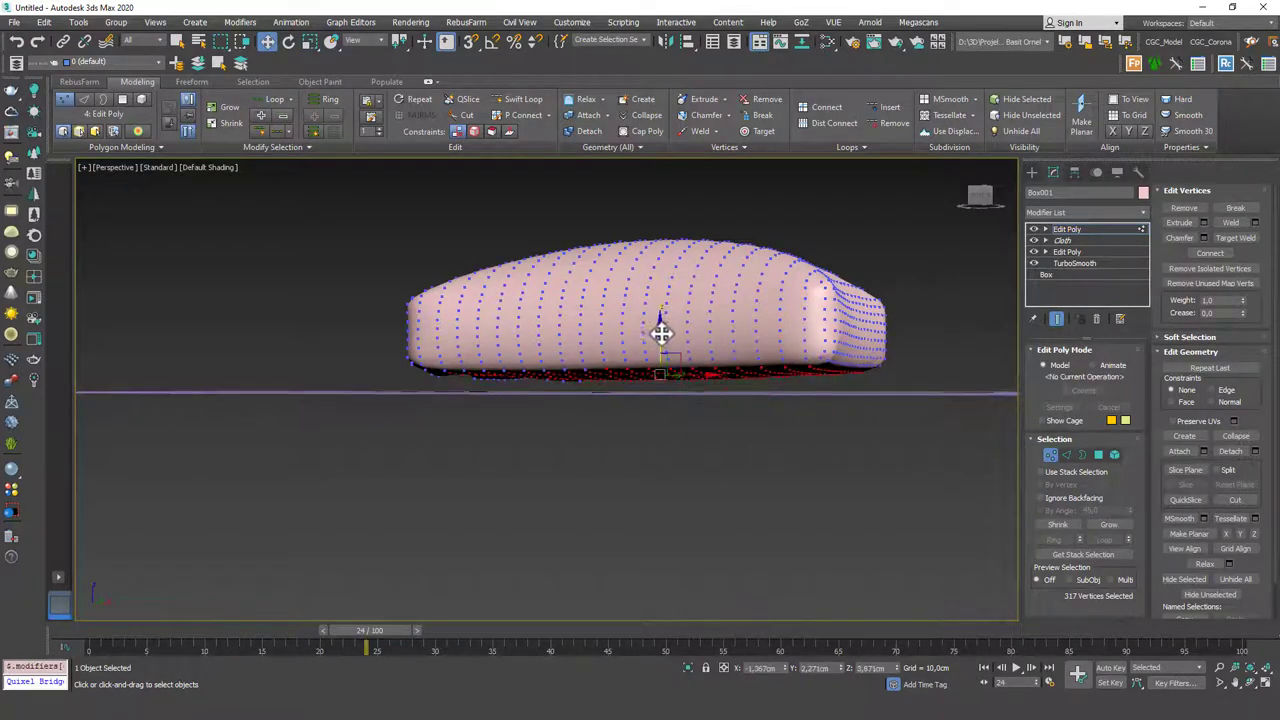
{"action": "middle_click_drag", "start_coordinate": [663, 329], "coordinate": [452, 346], "text": "alt"}
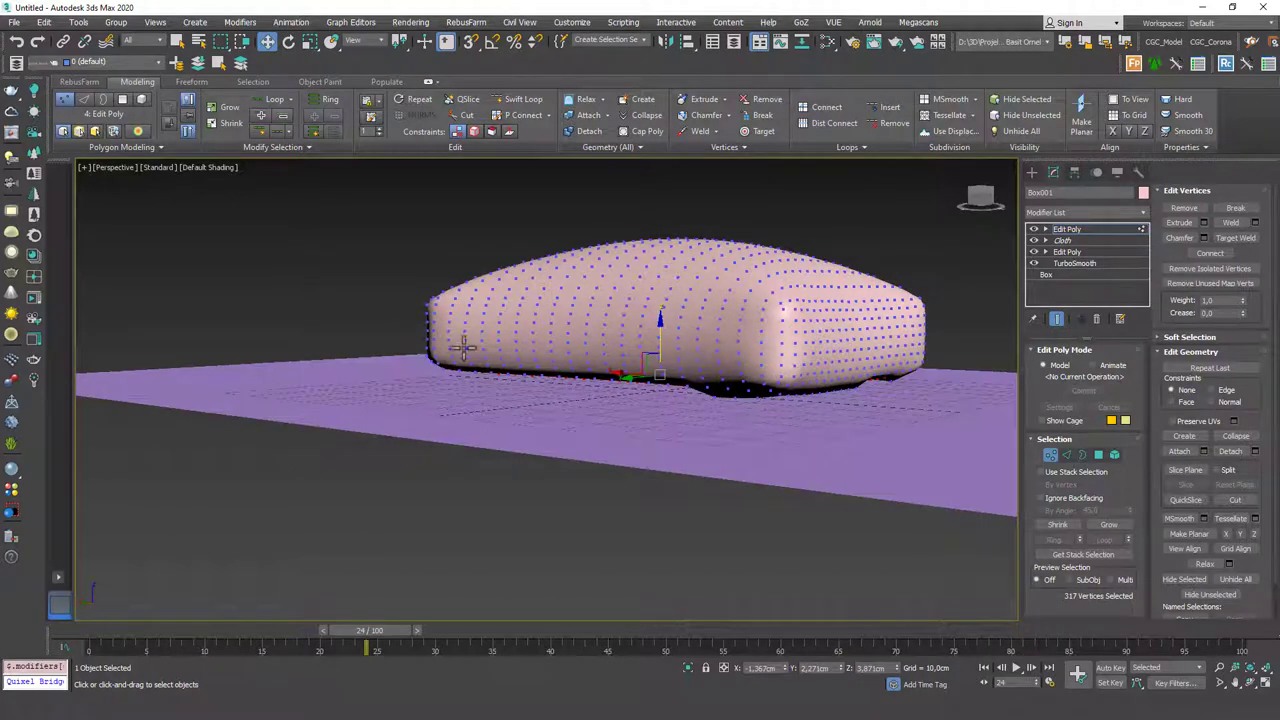
{"action": "left_click", "coordinate": [1096, 320]}
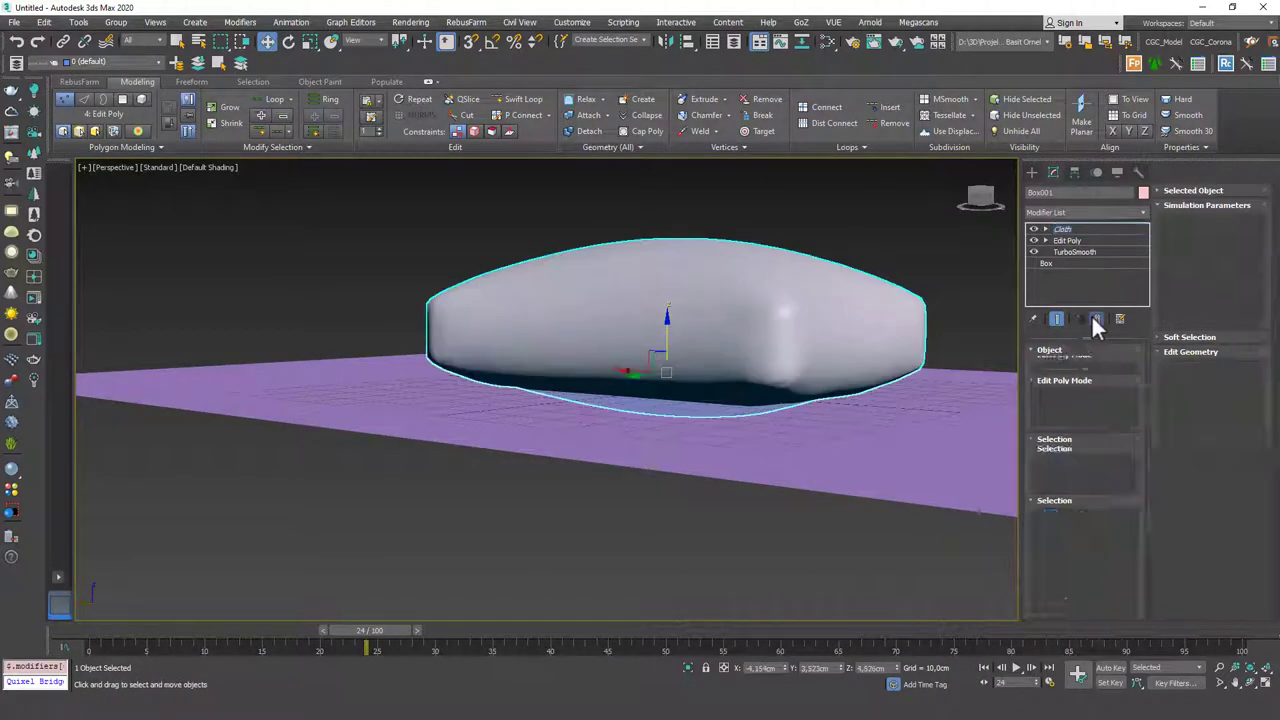
Step: Erase the simulation, set Box001's cloth Pressure to 30, and re-simulate
{"action": "mouse_move", "coordinate": [697, 289]}
{"action": "middle_mouse_down", "text": "alt"}
{"action": "mouse_move", "coordinate": [889, 317]}
{"action": "mouse_move", "coordinate": [930, 360]}
{"action": "middle_mouse_up", "text": "alt"}
{"action": "left_click", "coordinate": [1083, 493]}
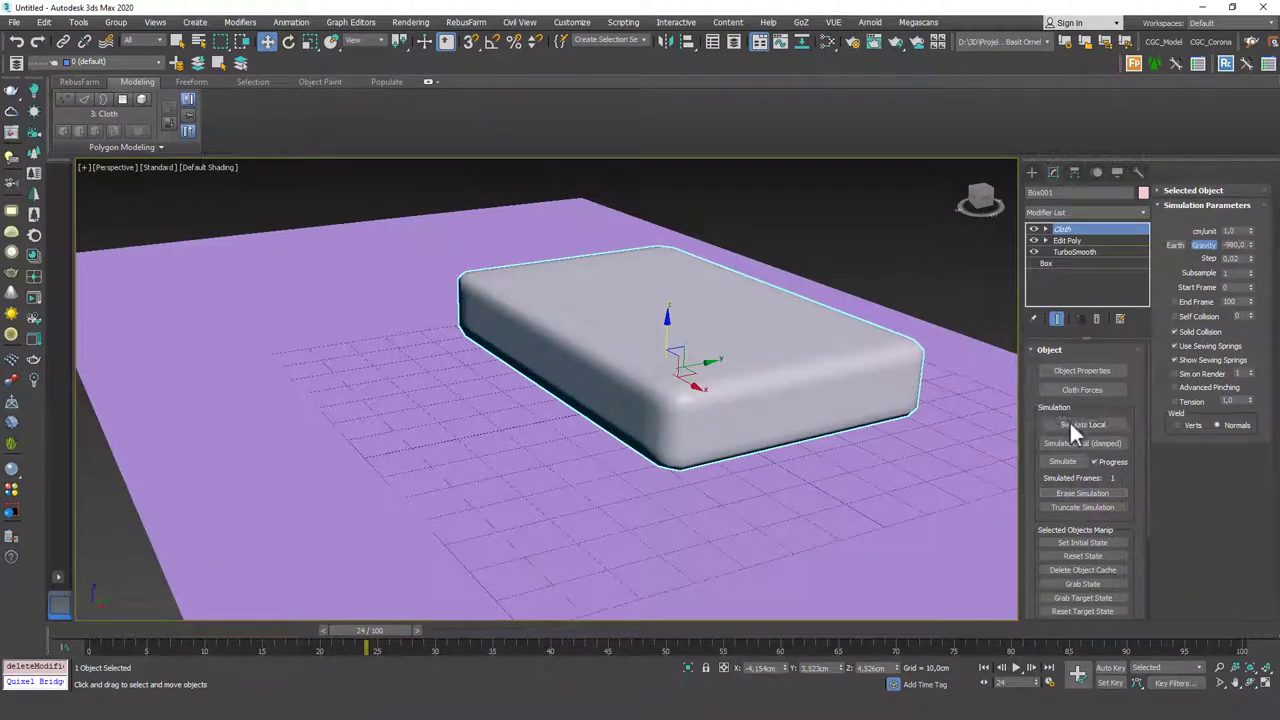
{"action": "left_click", "coordinate": [1080, 371]}
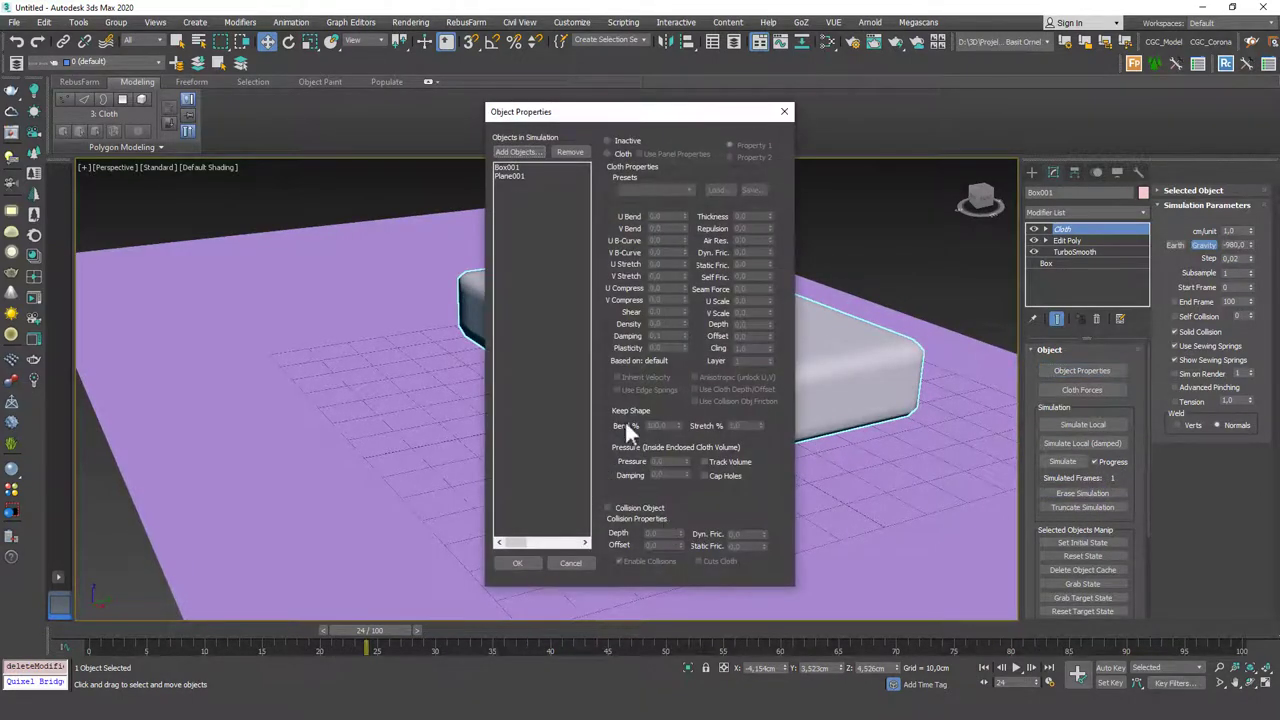
{"action": "left_click", "coordinate": [537, 168]}
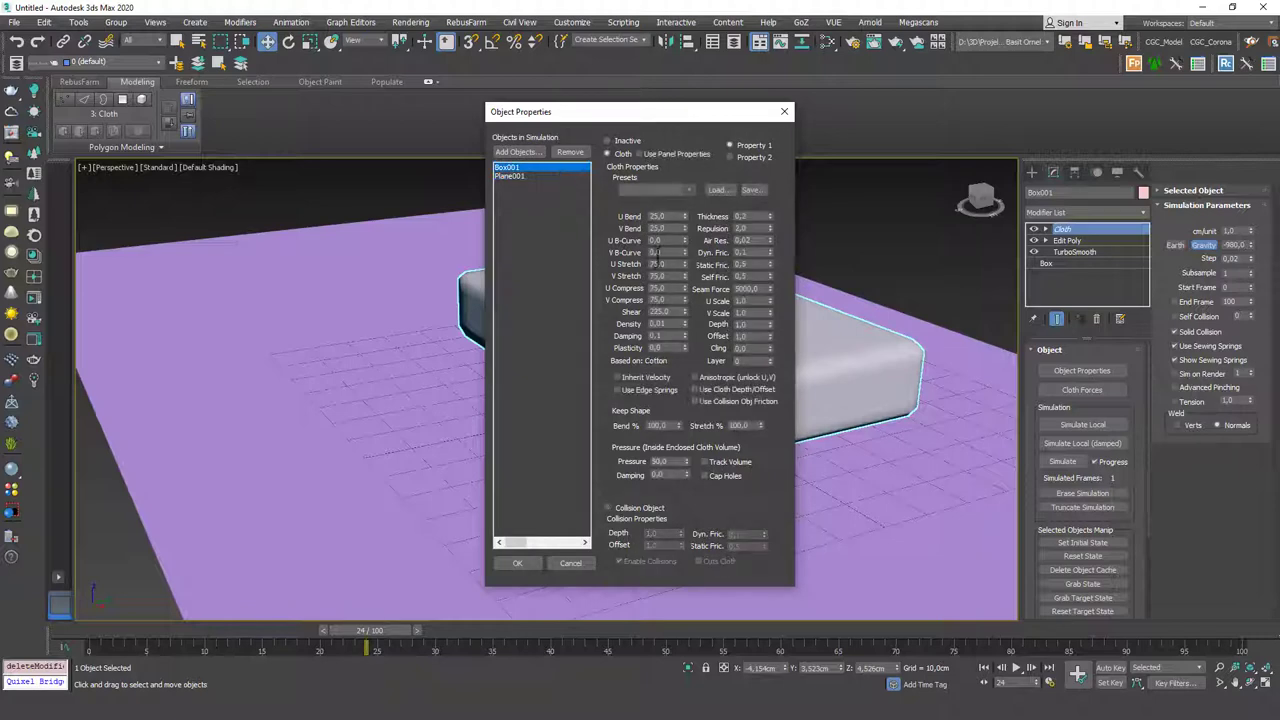
{"action": "type", "text": "30"}
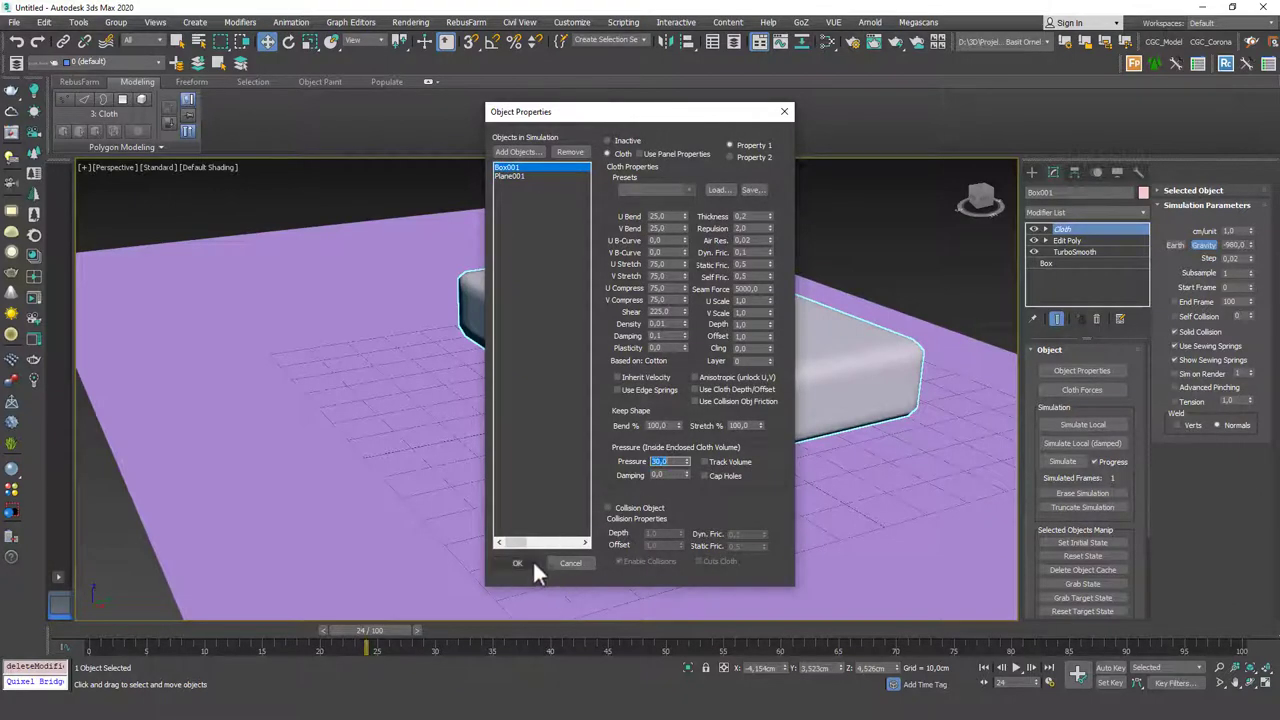
{"action": "left_click", "coordinate": [533, 564]}
{"action": "left_click", "coordinate": [1062, 461]}
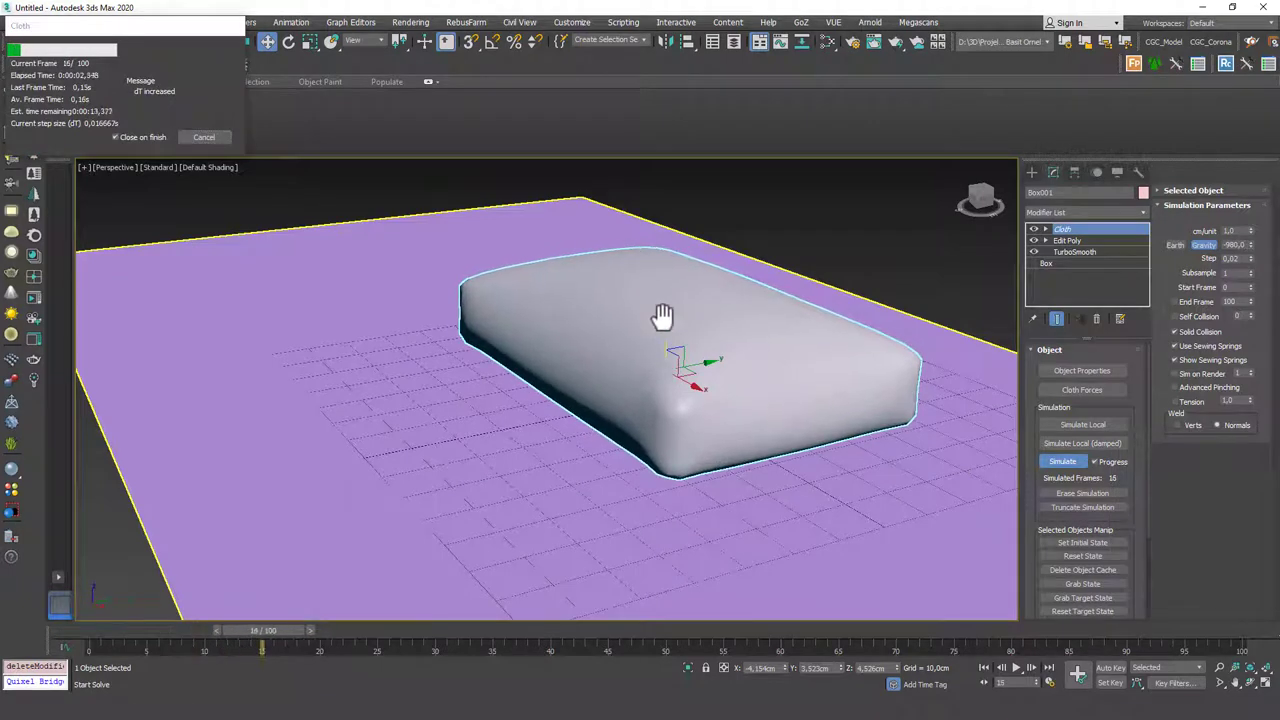
Step: Cancel the run, erase it, try a brief local simulation, then erase again
{"action": "left_click", "coordinate": [206, 137]}
{"action": "left_click", "coordinate": [1082, 493]}
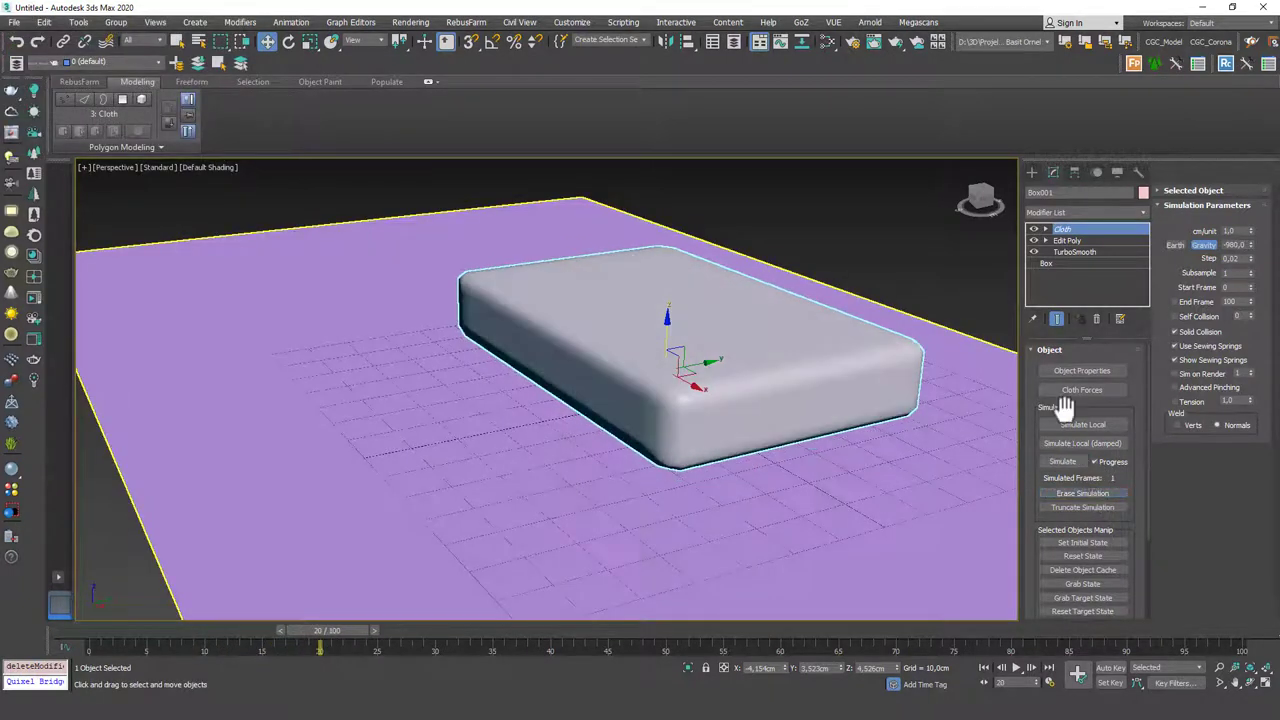
{"action": "left_click", "coordinate": [1082, 424]}
{"action": "left_click", "coordinate": [1084, 426]}
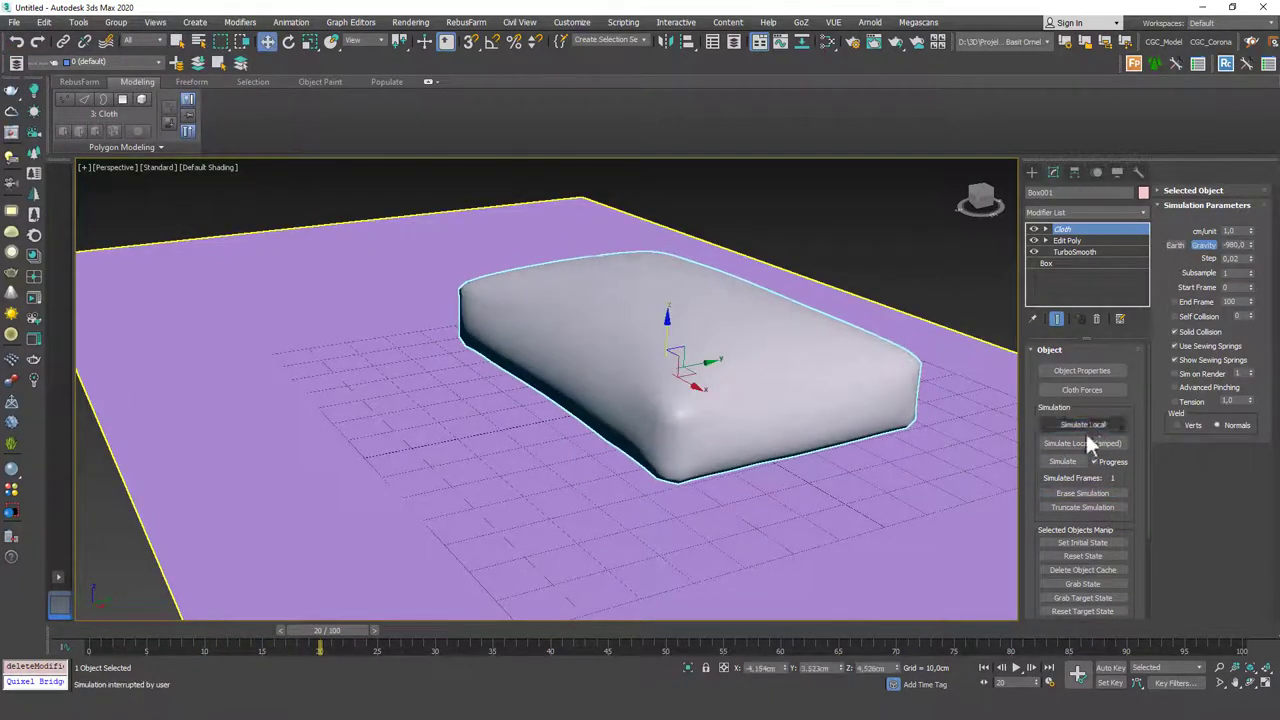
{"action": "left_click", "coordinate": [1082, 493]}
Step: Accept the cloth properties and re-simulate until the cushion puffs up over 19 frames
{"action": "left_click", "coordinate": [1084, 371]}
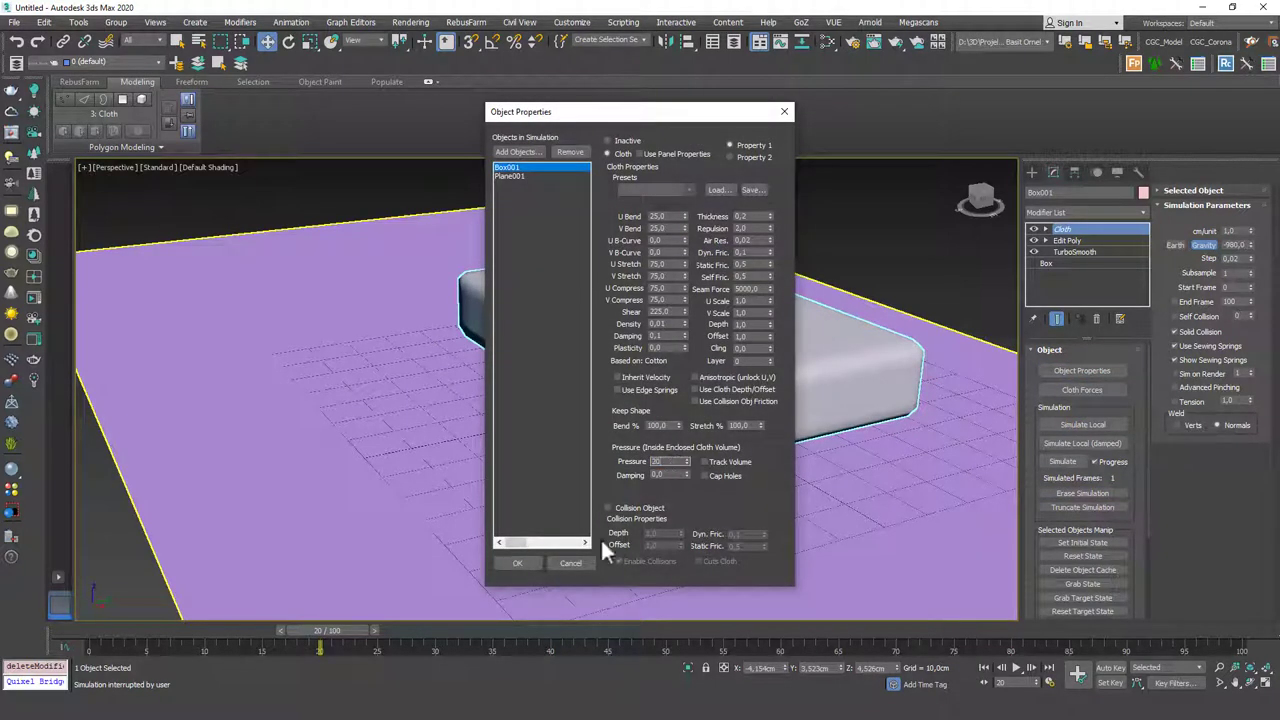
{"action": "left_click", "coordinate": [522, 563]}
{"action": "left_click", "coordinate": [1066, 459]}
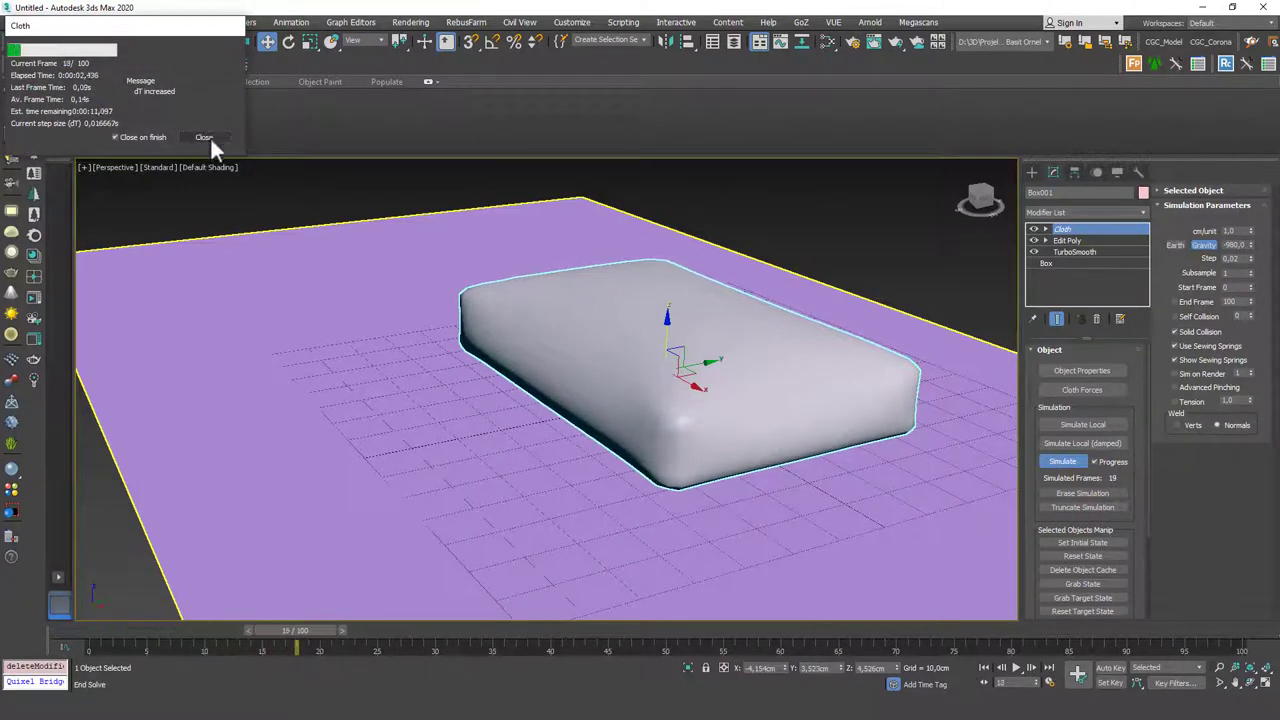
{"action": "left_click", "coordinate": [205, 137]}
{"action": "middle_click_drag", "start_coordinate": [600, 420], "coordinate": [866, 286], "text": "alt"}
Step: Add an Edit Poly modifier above Cloth and choose the Freeform Shift brush
{"action": "left_click", "coordinate": [1072, 212]}
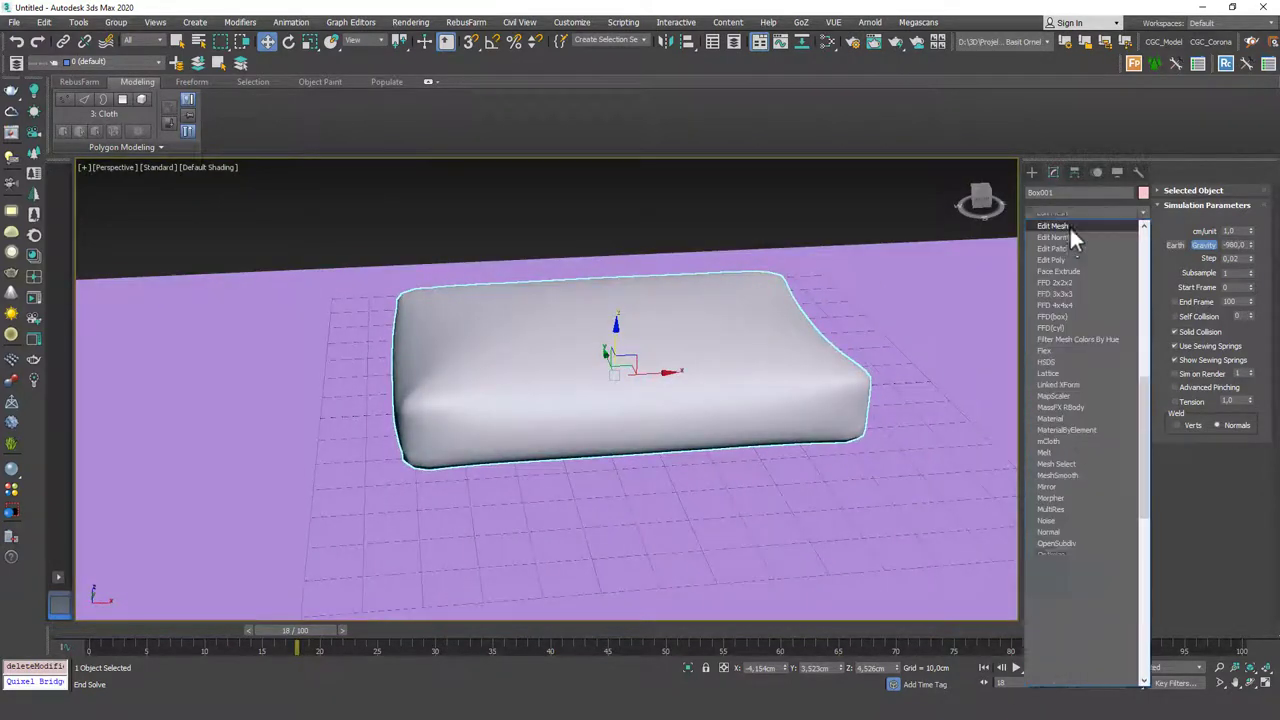
{"action": "left_click", "coordinate": [1056, 262]}
{"action": "middle_click_drag", "start_coordinate": [560, 320], "coordinate": [284, 151], "text": "alt"}
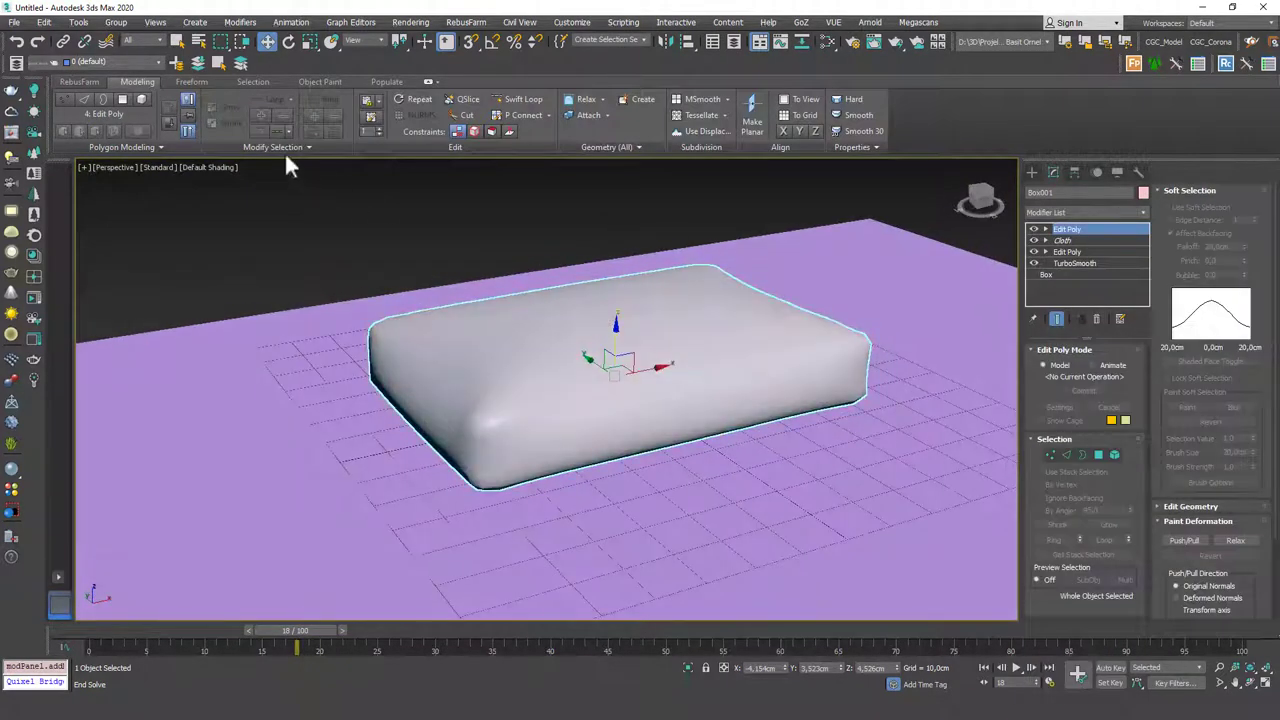
{"action": "left_click", "coordinate": [191, 81]}
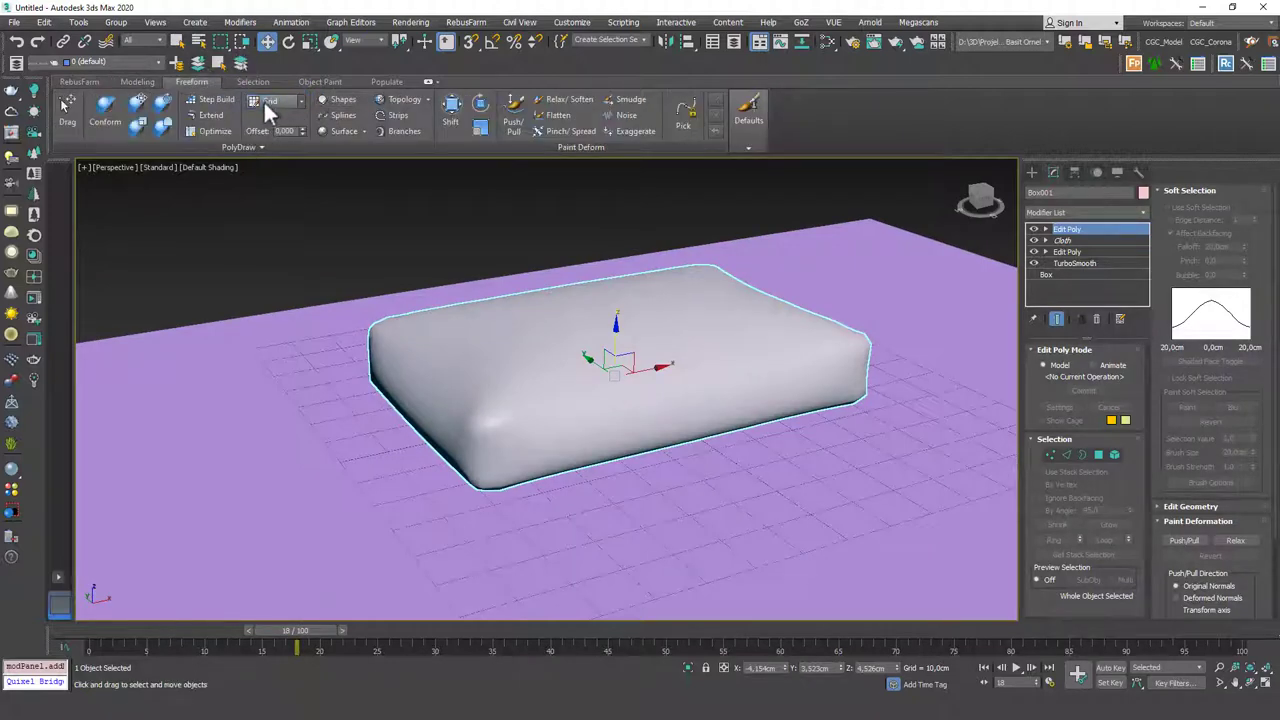
{"action": "left_click", "coordinate": [449, 110]}
Step: Shift-paint the cushion's domed top and bottom edge into a wavier shape
{"action": "middle_click_drag", "start_coordinate": [671, 343], "coordinate": [608, 343], "text": "alt"}
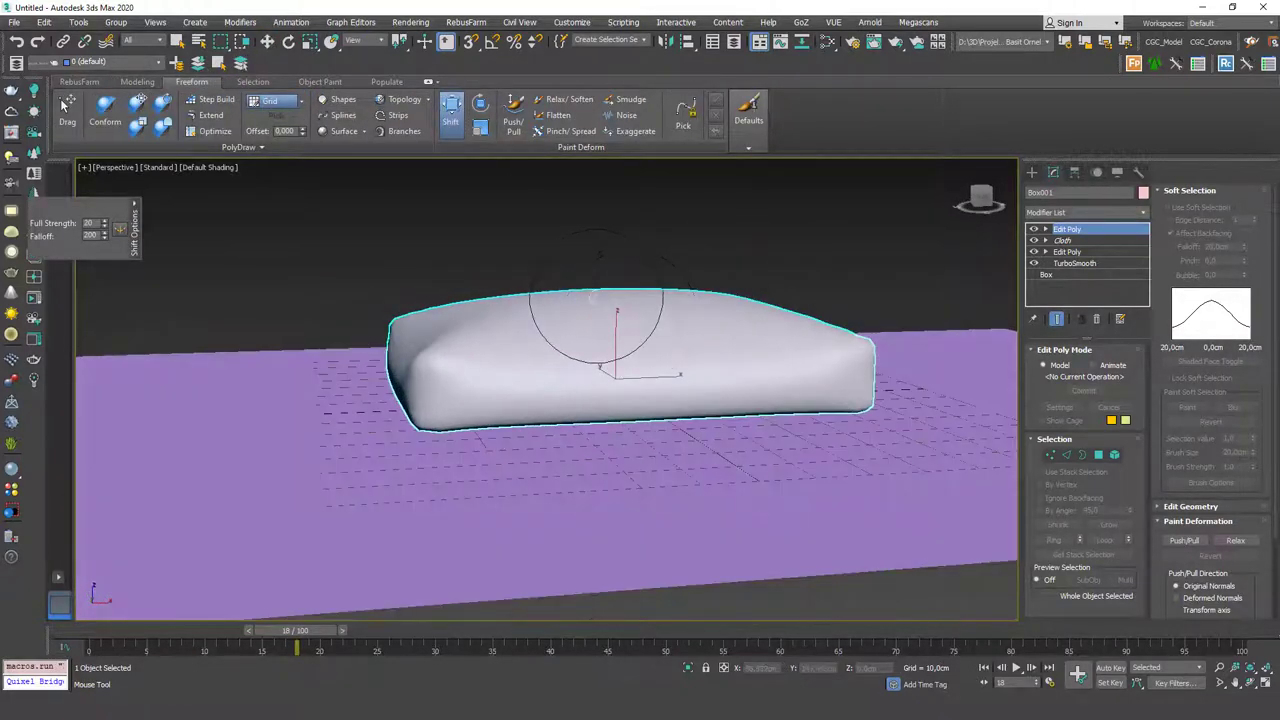
{"action": "scroll", "coordinate": [610, 320], "scroll_direction": "down", "scroll_amount": 2}
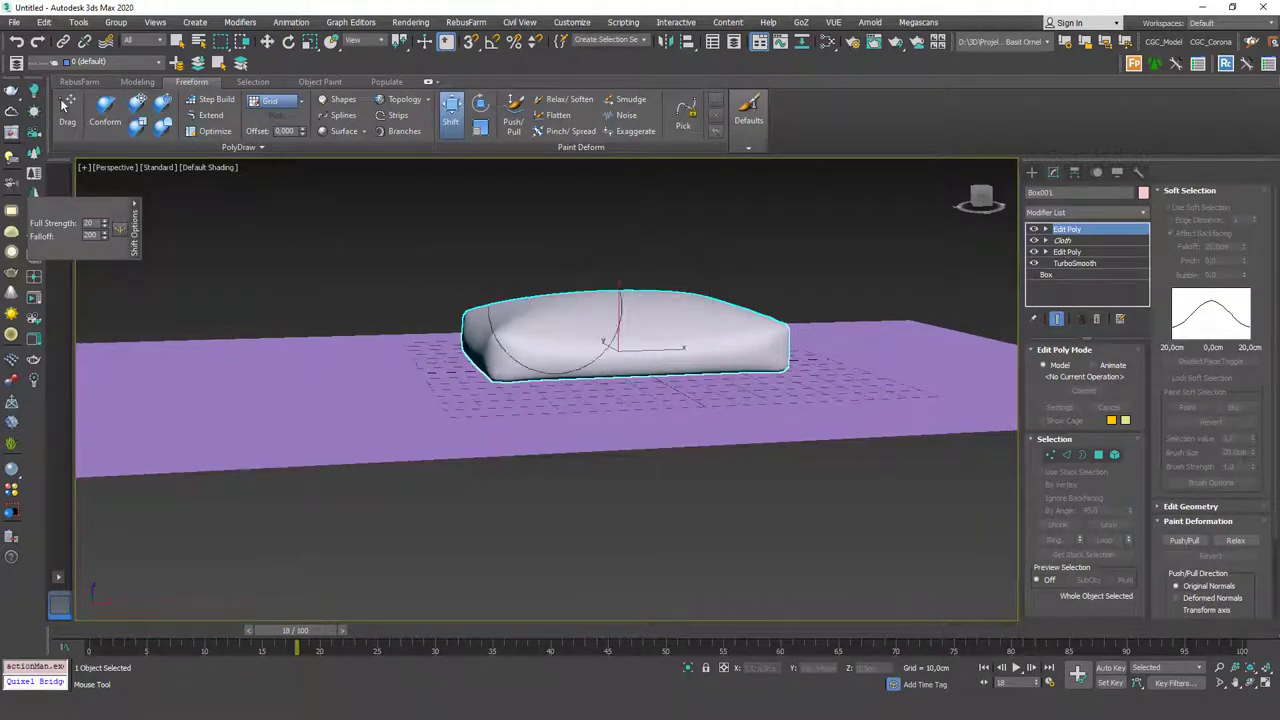
{"action": "scroll", "coordinate": [606, 315], "scroll_direction": "down", "scroll_amount": 2}
{"action": "left_click_drag", "start_coordinate": [598, 308], "coordinate": [600, 300]}
{"action": "mouse_move", "coordinate": [600, 305]}
{"action": "middle_mouse_down", "text": "alt"}
{"action": "mouse_move", "coordinate": [751, 386]}
{"action": "mouse_move", "coordinate": [737, 394]}
{"action": "mouse_move", "coordinate": [640, 340]}
{"action": "mouse_move", "coordinate": [586, 329]}
{"action": "mouse_move", "coordinate": [529, 386]}
{"action": "middle_mouse_up", "text": "alt"}
{"action": "scroll", "coordinate": [543, 394], "scroll_direction": "up", "scroll_amount": 4}
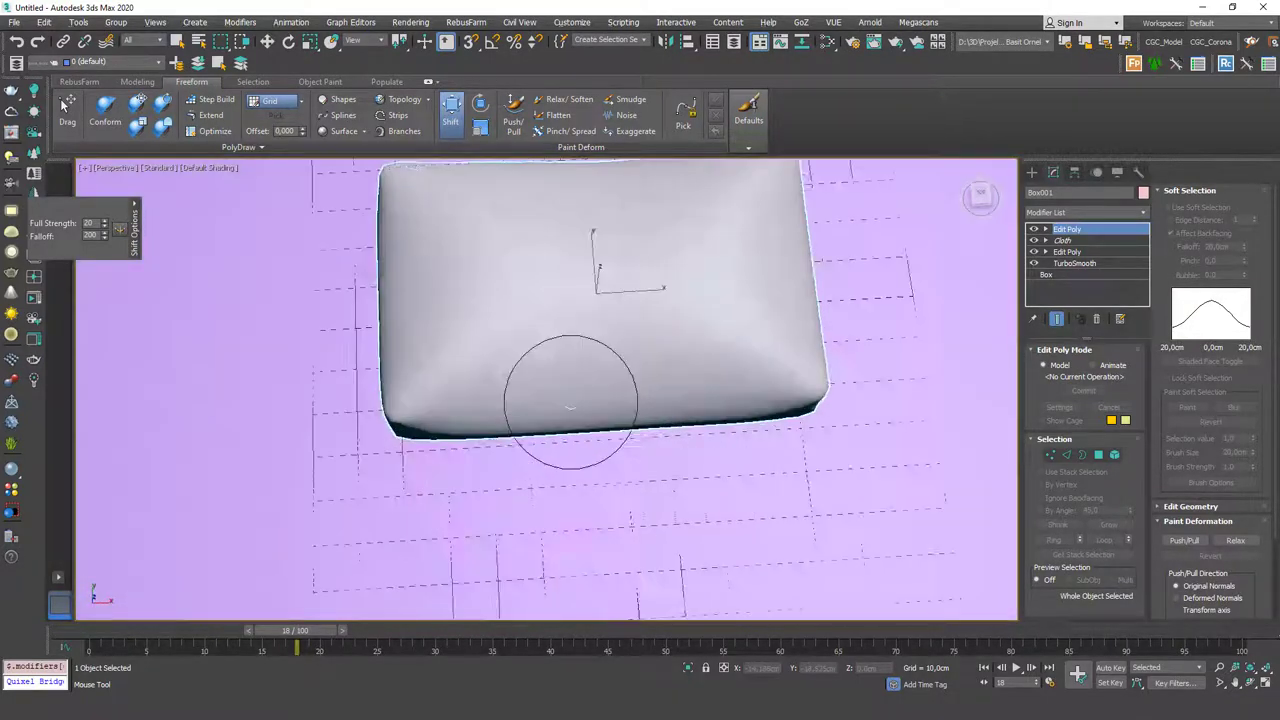
{"action": "mouse_move", "coordinate": [541, 430]}
{"action": "left_mouse_down"}
{"action": "mouse_move", "coordinate": [560, 434]}
{"action": "mouse_move", "coordinate": [545, 430]}
{"action": "left_mouse_up"}
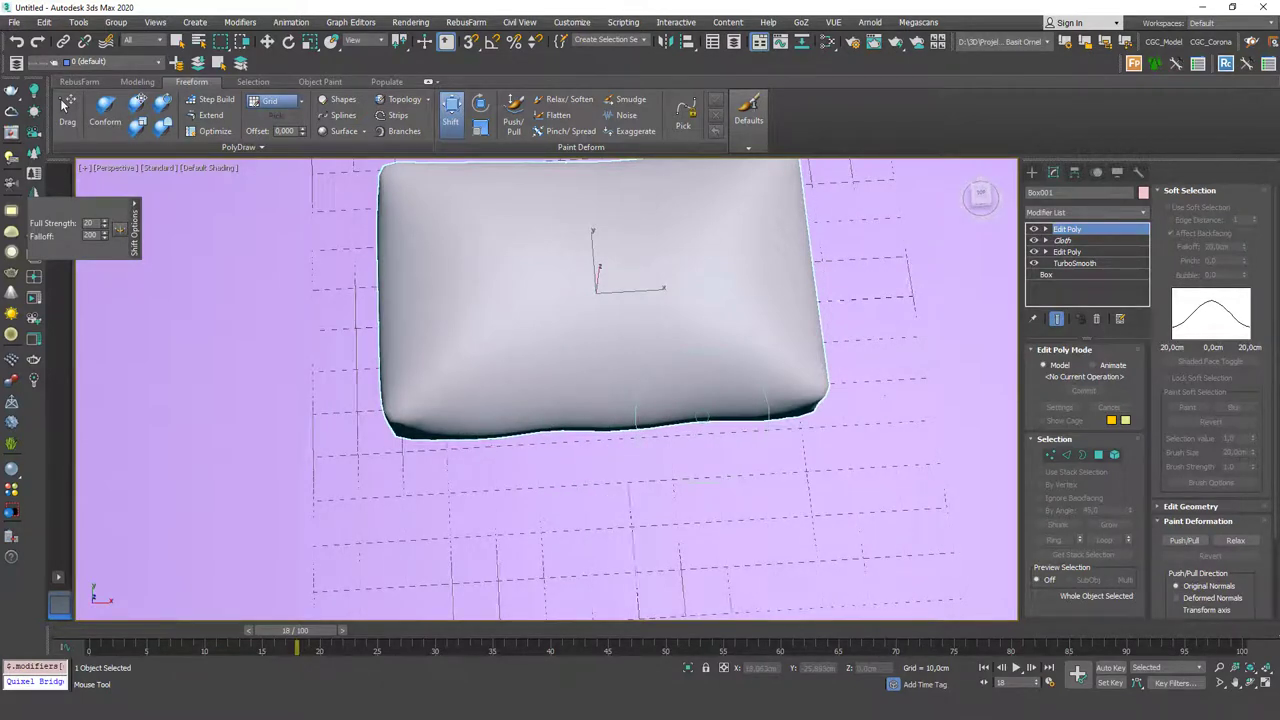
Step: Widen the cushion's right side with the Shift brush, then exit the brush
{"action": "scroll", "coordinate": [614, 357], "scroll_direction": "down", "scroll_amount": 5}
{"action": "mouse_move", "coordinate": [614, 357]}
{"action": "middle_mouse_down", "text": "alt"}
{"action": "mouse_move", "coordinate": [662, 338]}
{"action": "mouse_move", "coordinate": [588, 358]}
{"action": "mouse_move", "coordinate": [628, 385]}
{"action": "middle_mouse_up", "text": "alt"}
{"action": "scroll", "coordinate": [662, 338], "scroll_direction": "up", "scroll_amount": 3}
{"action": "left_click_drag", "start_coordinate": [628, 385], "coordinate": [680, 350]}
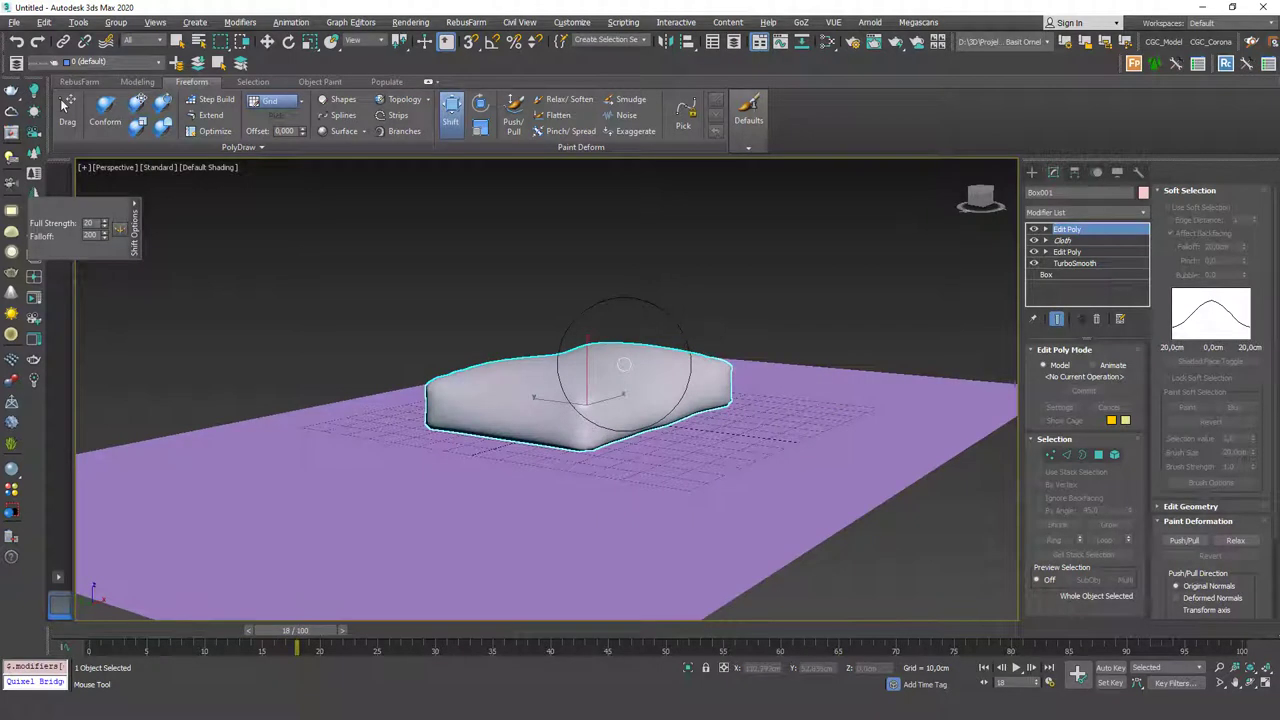
{"action": "key", "text": "w"}
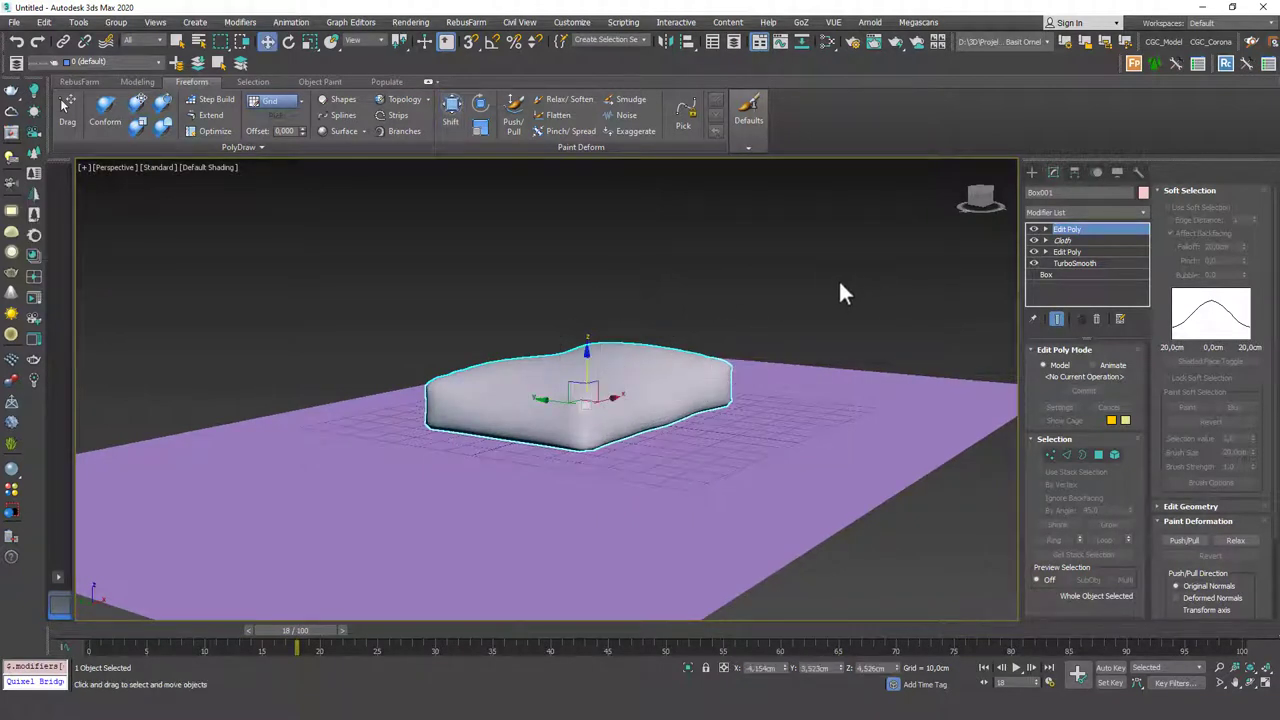
{"action": "scroll", "coordinate": [743, 371], "scroll_direction": "down", "scroll_amount": 5}
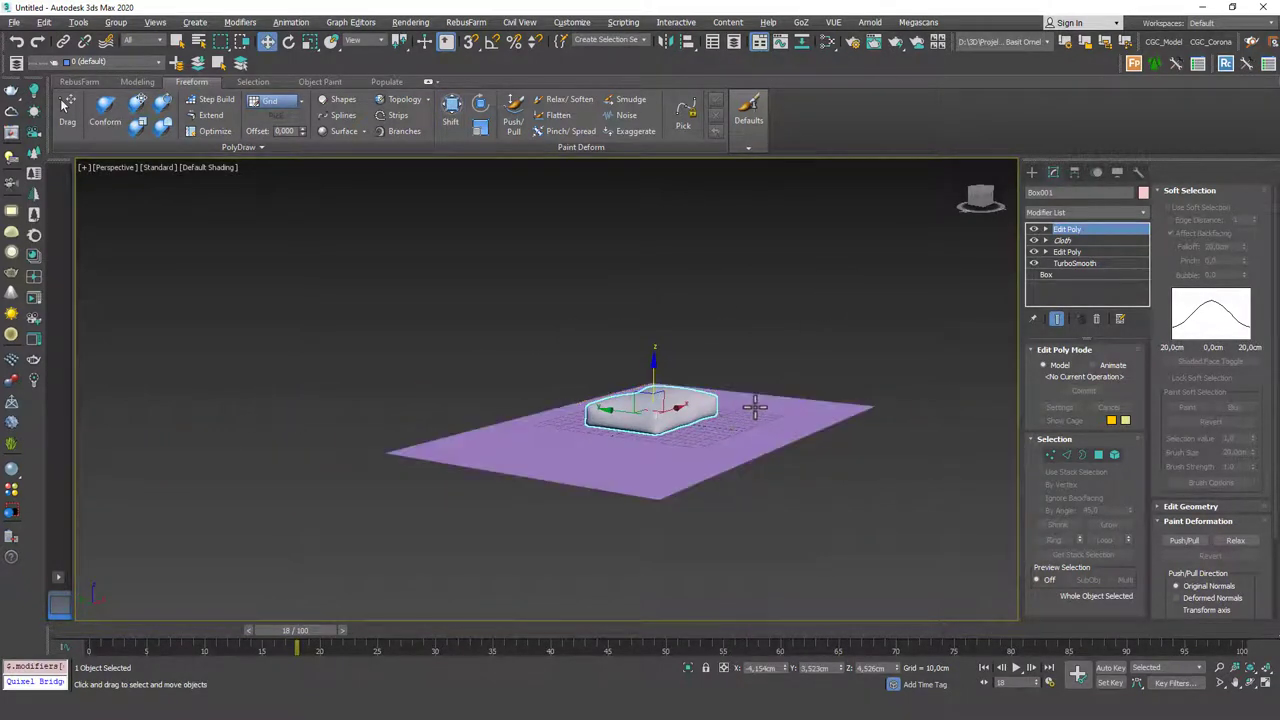
{"action": "middle_click_drag", "start_coordinate": [751, 408], "coordinate": [714, 420], "text": "alt"}
{"action": "scroll", "coordinate": [728, 392], "scroll_direction": "up", "scroll_amount": 3}
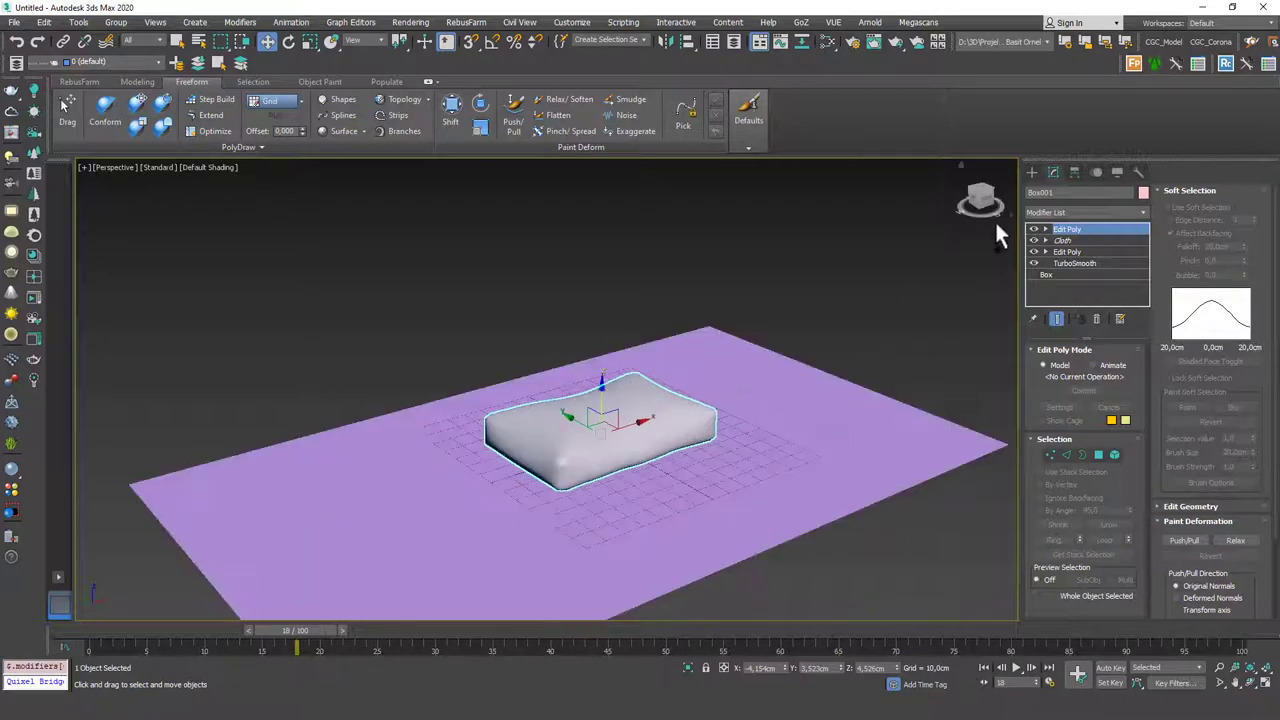
Step: Delete the cushion and create a teapot in the middle of Plane001
{"action": "key", "text": "Delete"}
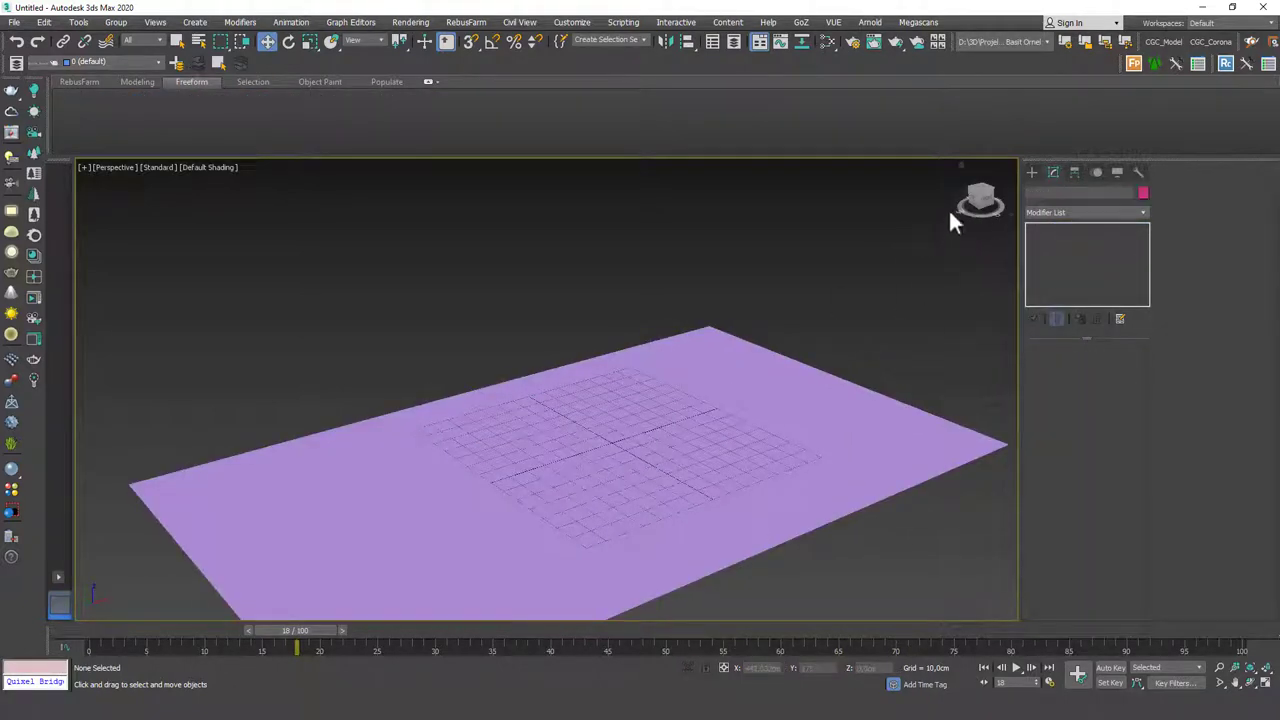
{"action": "left_click", "coordinate": [1032, 172]}
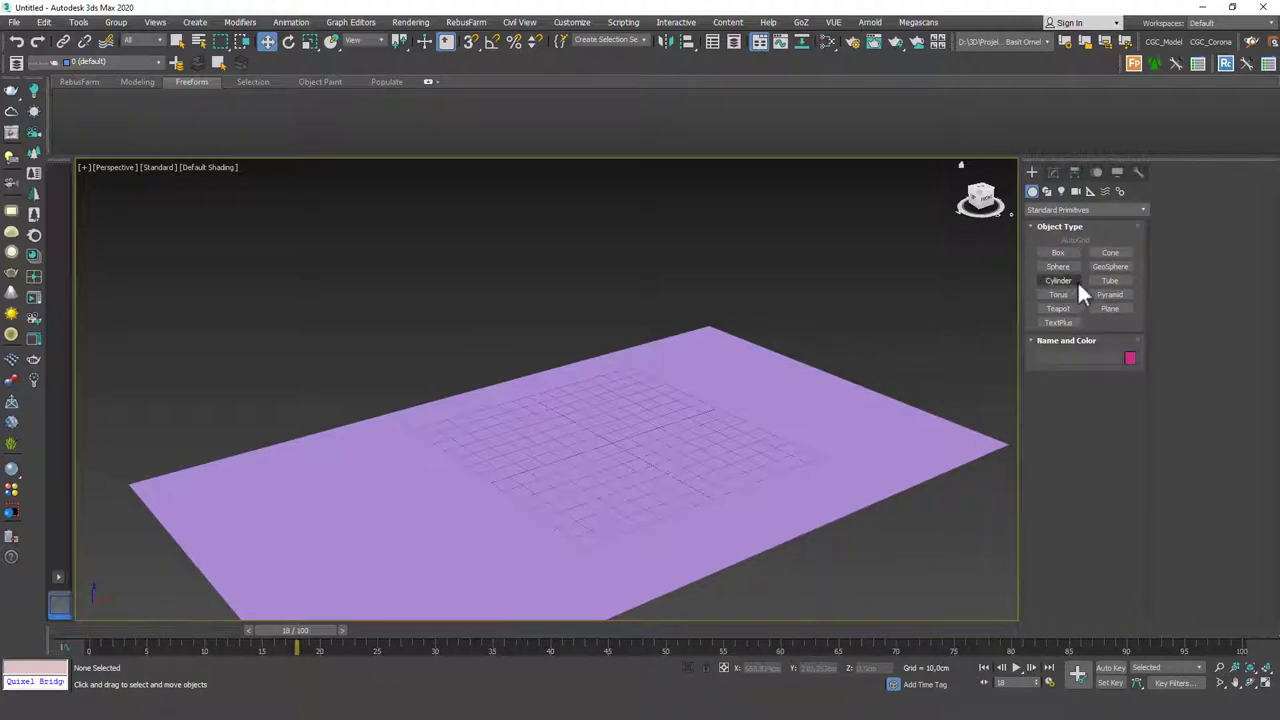
{"action": "left_click", "coordinate": [1058, 309]}
{"action": "left_click_drag", "start_coordinate": [612, 445], "coordinate": [570, 470]}
{"action": "key", "text": "w"}
{"action": "scroll", "coordinate": [671, 397], "scroll_direction": "up", "scroll_amount": 3}
{"action": "middle_click_drag", "start_coordinate": [646, 420], "coordinate": [626, 391], "text": "alt"}
{"action": "scroll", "coordinate": [631, 417], "scroll_direction": "down", "scroll_amount": 3}
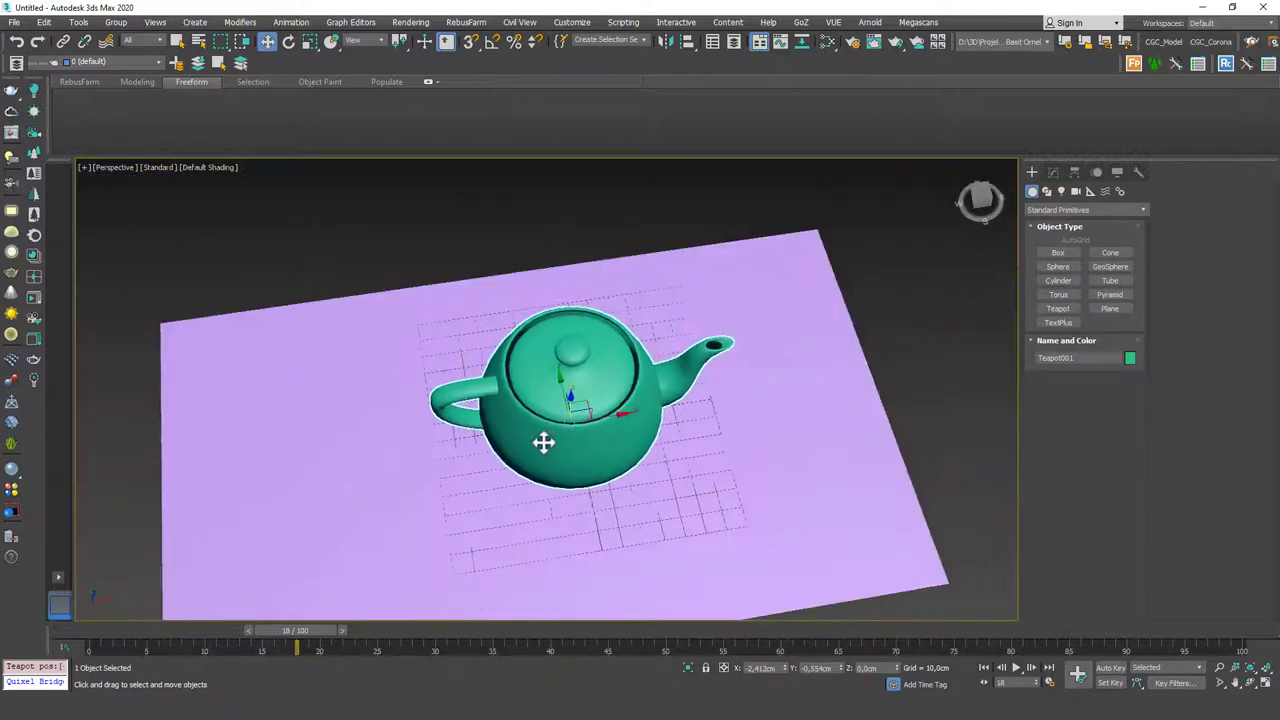
Step: Set both the teapot and the ground plane to grey
{"action": "left_click", "coordinate": [611, 286], "text": "ctrl"}
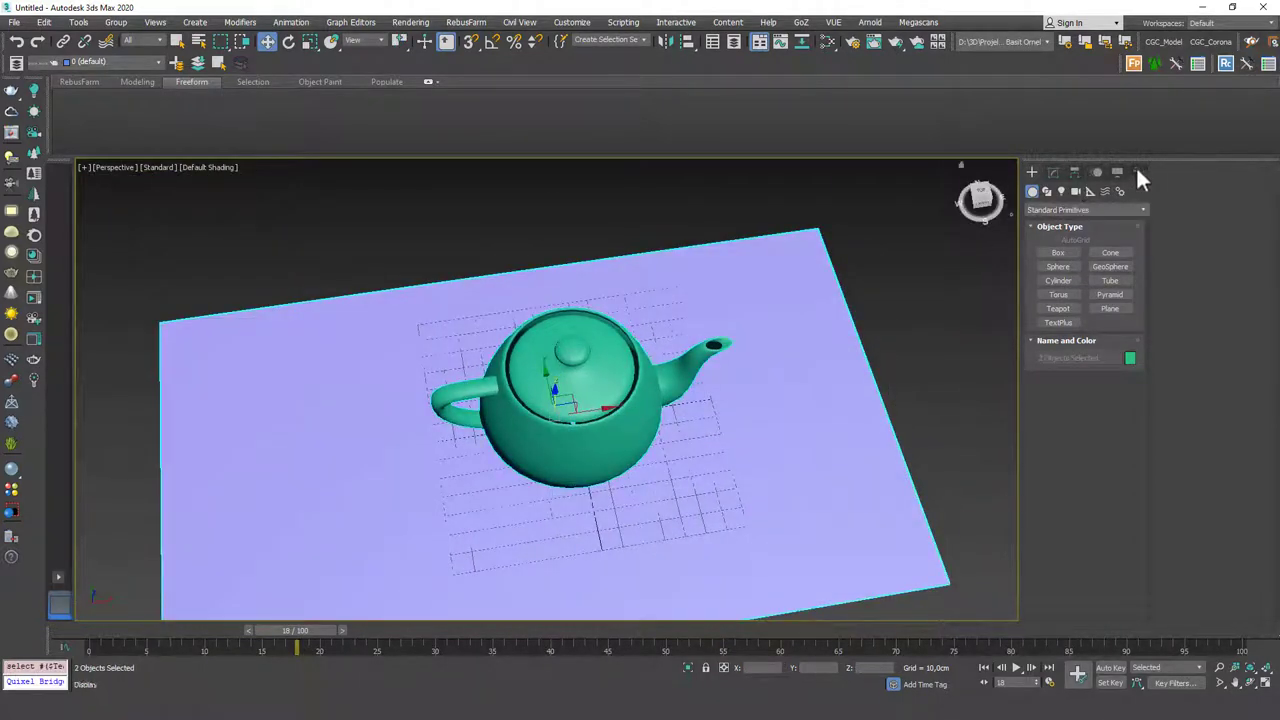
{"action": "left_click", "coordinate": [1056, 172]}
{"action": "left_click", "coordinate": [1144, 192]}
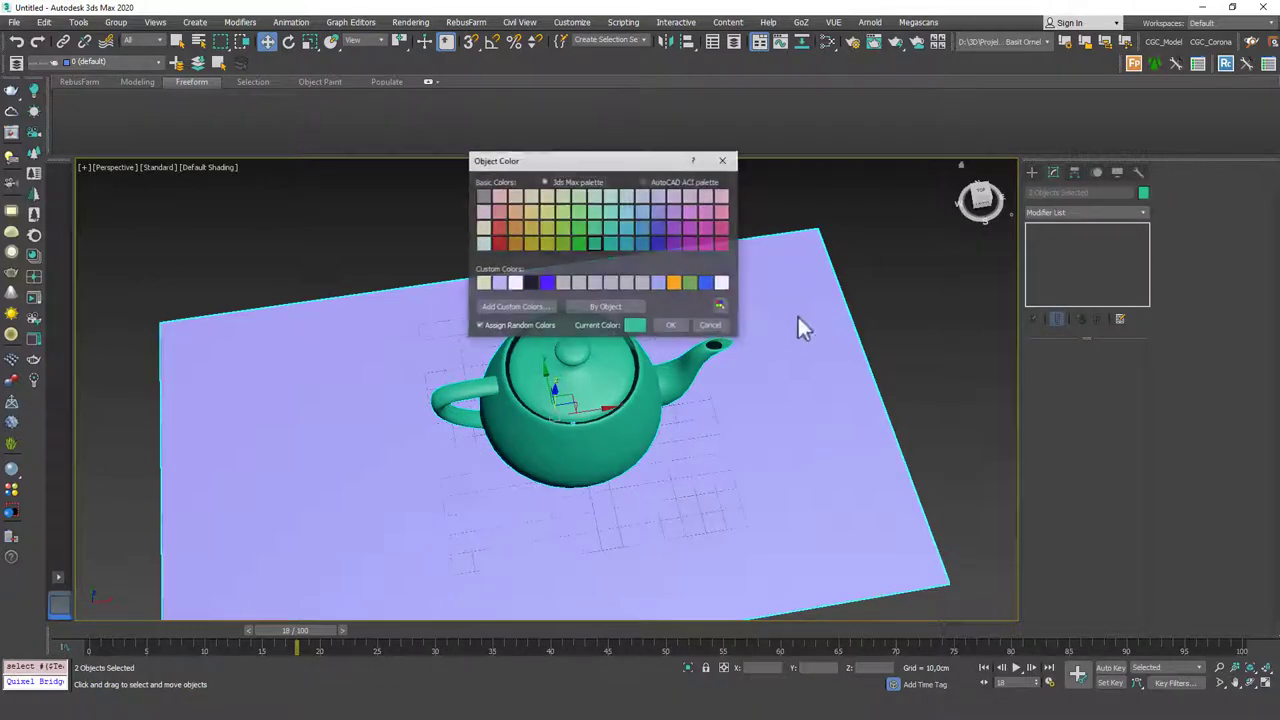
{"action": "left_click", "coordinate": [641, 282]}
{"action": "left_click", "coordinate": [671, 332]}
{"action": "left_click", "coordinate": [595, 360]}
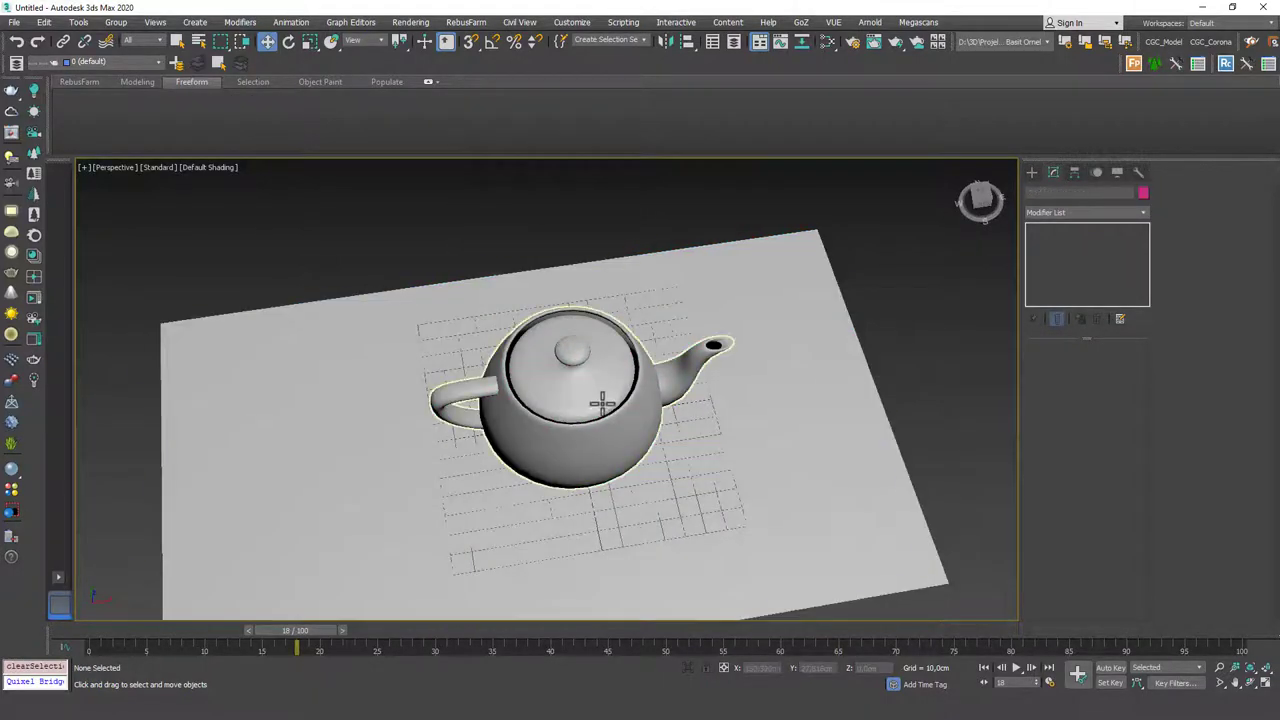
Step: Draw a new plane, Plane002, sized over the teapot
{"action": "left_click", "coordinate": [1032, 172]}
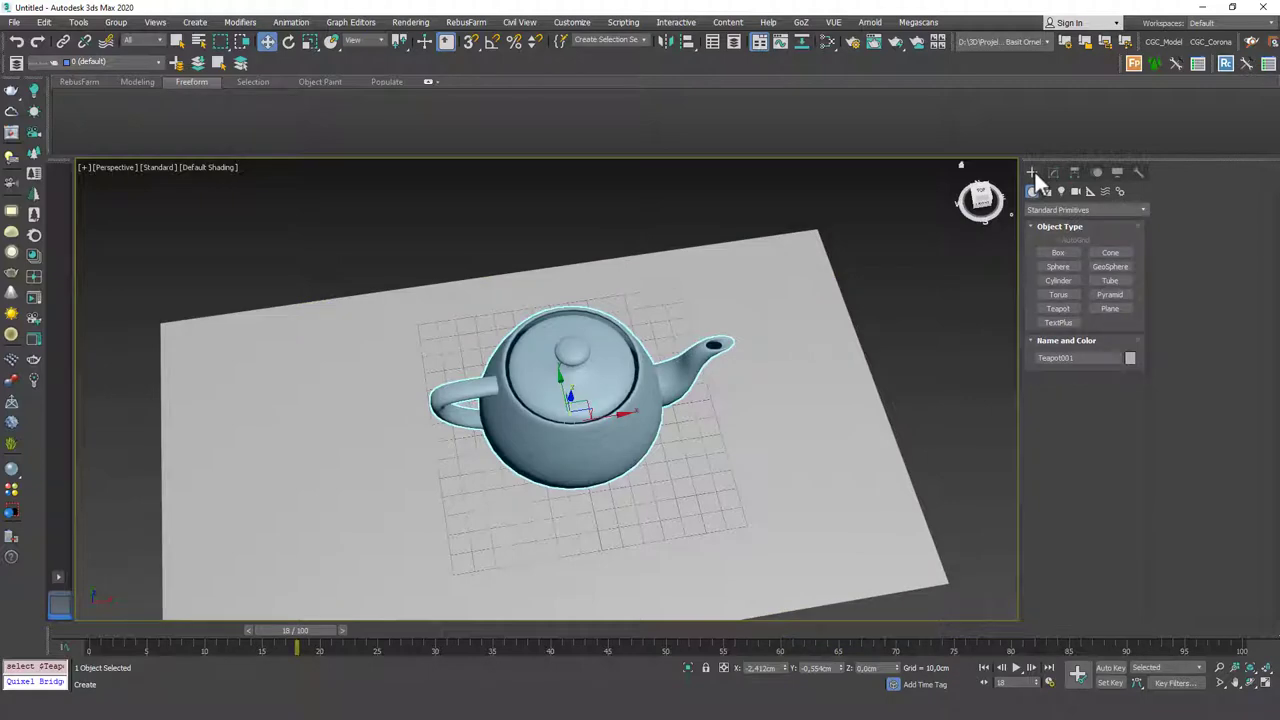
{"action": "left_click", "coordinate": [1105, 309]}
{"action": "middle_click_drag", "start_coordinate": [600, 420], "coordinate": [620, 510], "text": "alt"}
{"action": "left_click_drag", "start_coordinate": [480, 308], "coordinate": [765, 496]}
{"action": "middle_click_drag", "start_coordinate": [765, 496], "coordinate": [694, 400], "text": "alt"}
{"action": "key", "text": "w"}
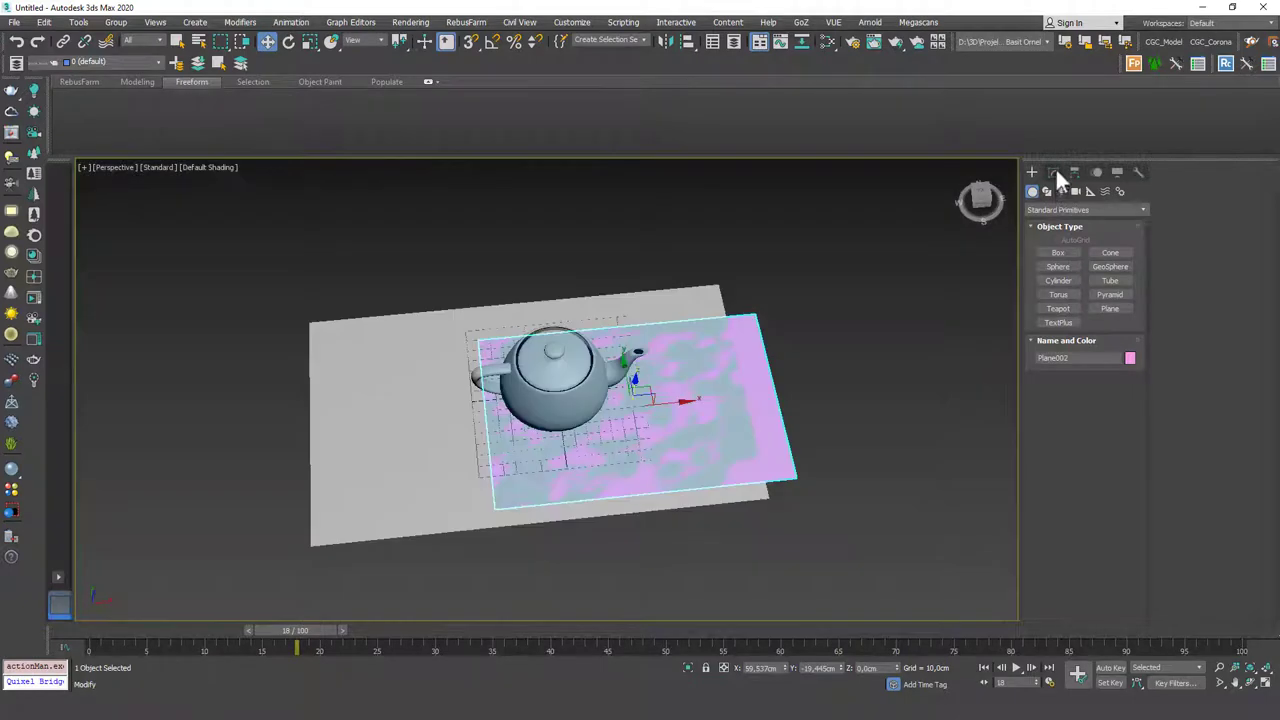
Step: Give Plane002 100 length and 100 width segments and lift it above the teapot
{"action": "left_click", "coordinate": [1053, 172]}
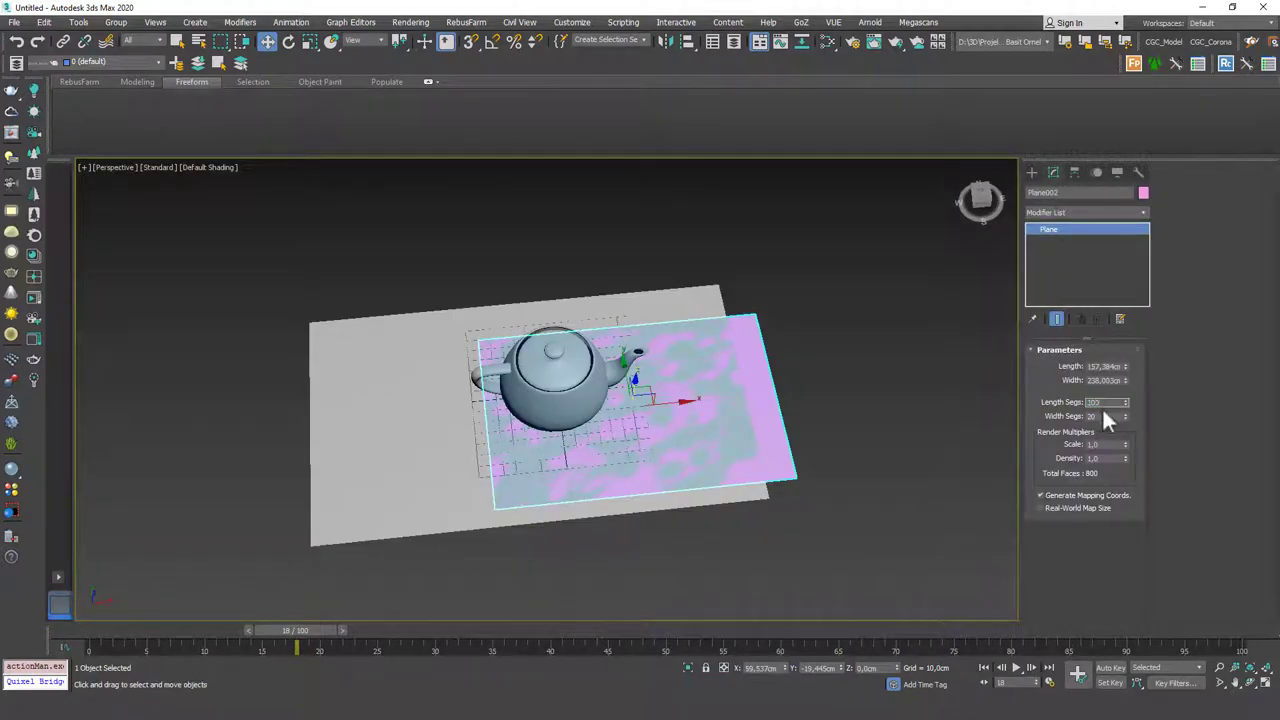
{"action": "type", "text": "100"}
{"action": "key", "text": "Tab"}
{"action": "type", "text": "100"}
{"action": "key", "text": "Return"}
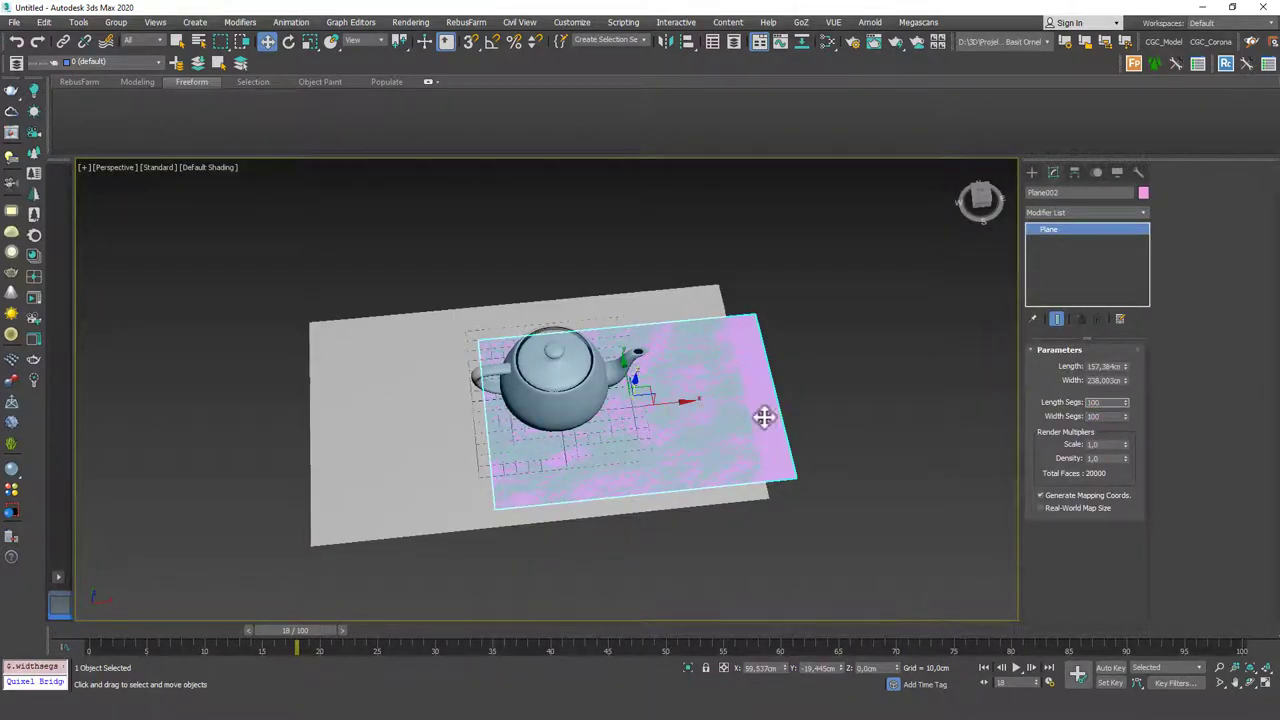
{"action": "middle_click_drag", "start_coordinate": [642, 343], "coordinate": [654, 317], "text": "alt"}
{"action": "left_click_drag", "start_coordinate": [631, 367], "coordinate": [666, 260]}
{"action": "middle_click_drag", "start_coordinate": [705, 300], "coordinate": [627, 290], "text": "alt"}
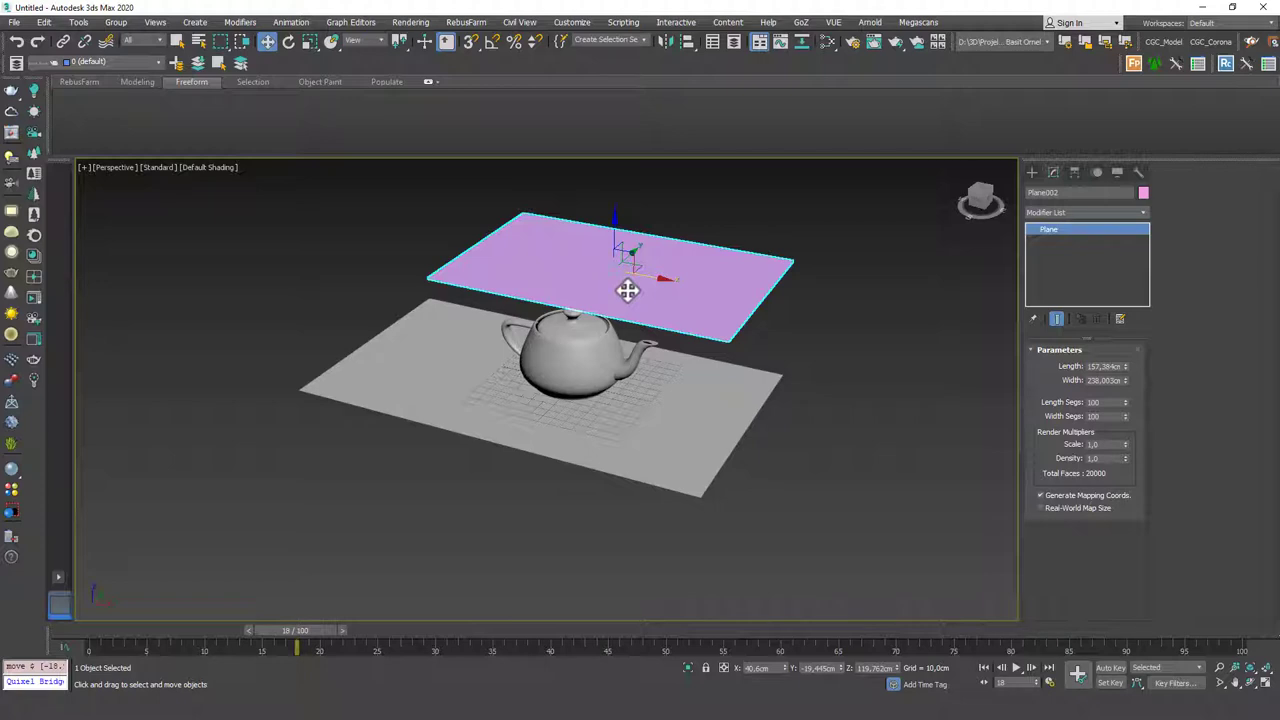
Step: Apply a Cloth modifier to Plane002 using the 'cl' search
{"action": "left_click", "coordinate": [1085, 213]}
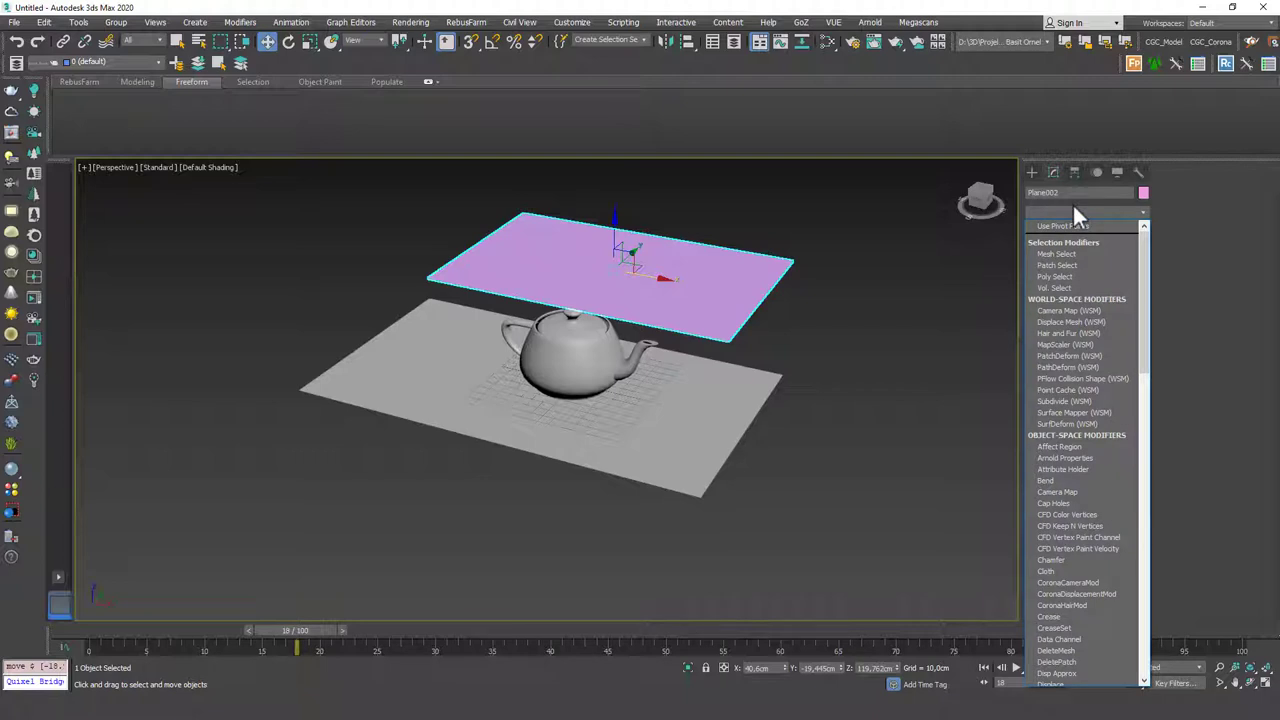
{"action": "type", "text": "cl"}
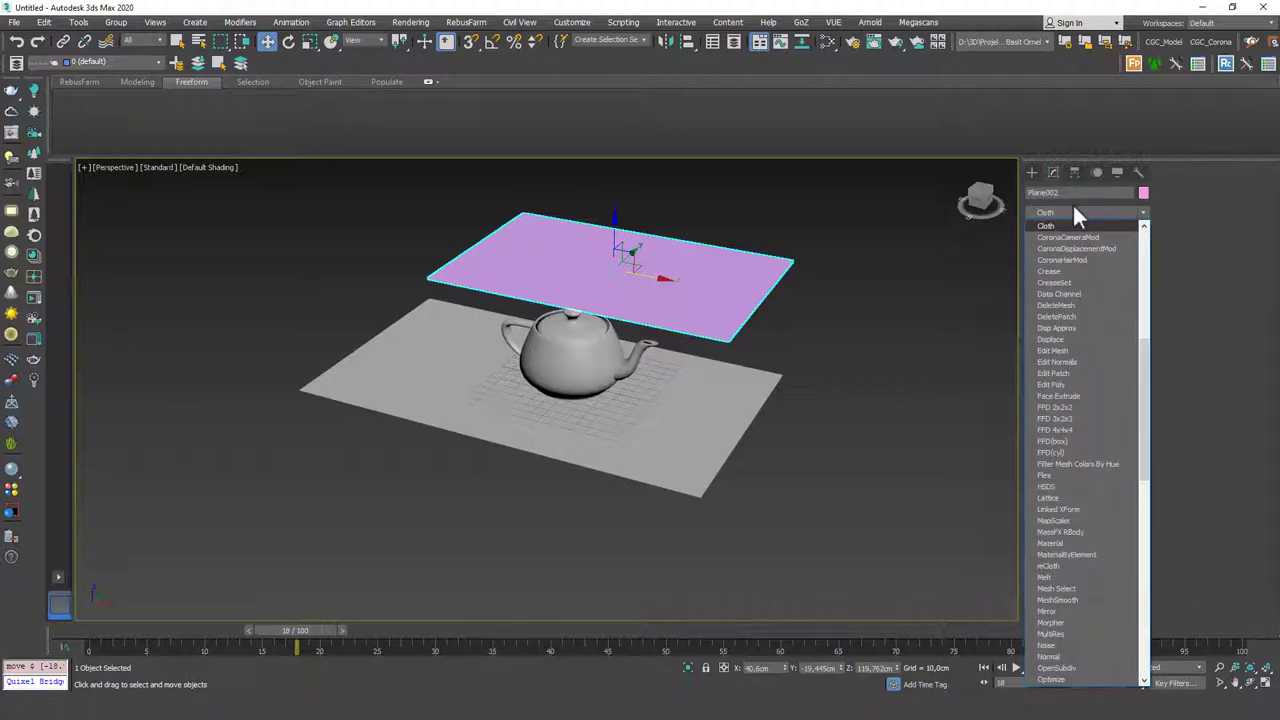
{"action": "key", "text": "Return"}
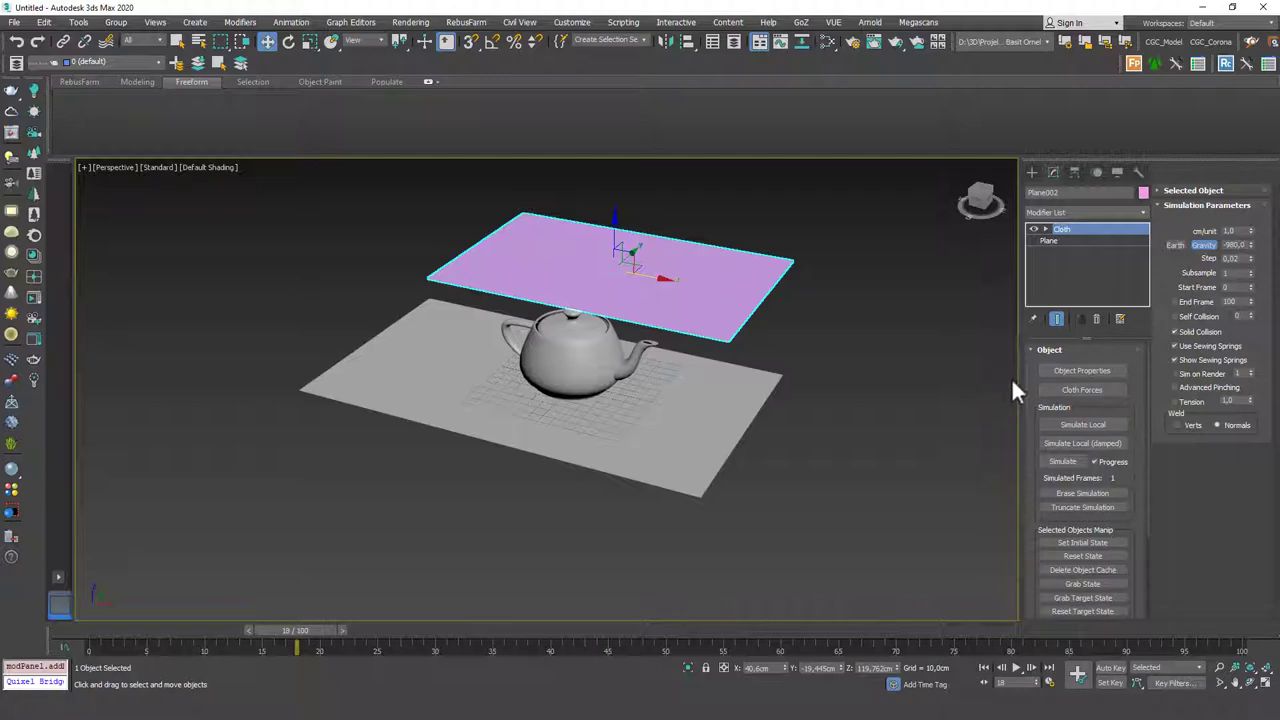
{"action": "mouse_move", "coordinate": [659, 320]}
{"action": "middle_mouse_down", "text": "alt"}
{"action": "mouse_move", "coordinate": [666, 291]}
{"action": "mouse_move", "coordinate": [609, 300]}
{"action": "mouse_move", "coordinate": [655, 305]}
{"action": "middle_mouse_up", "text": "alt"}
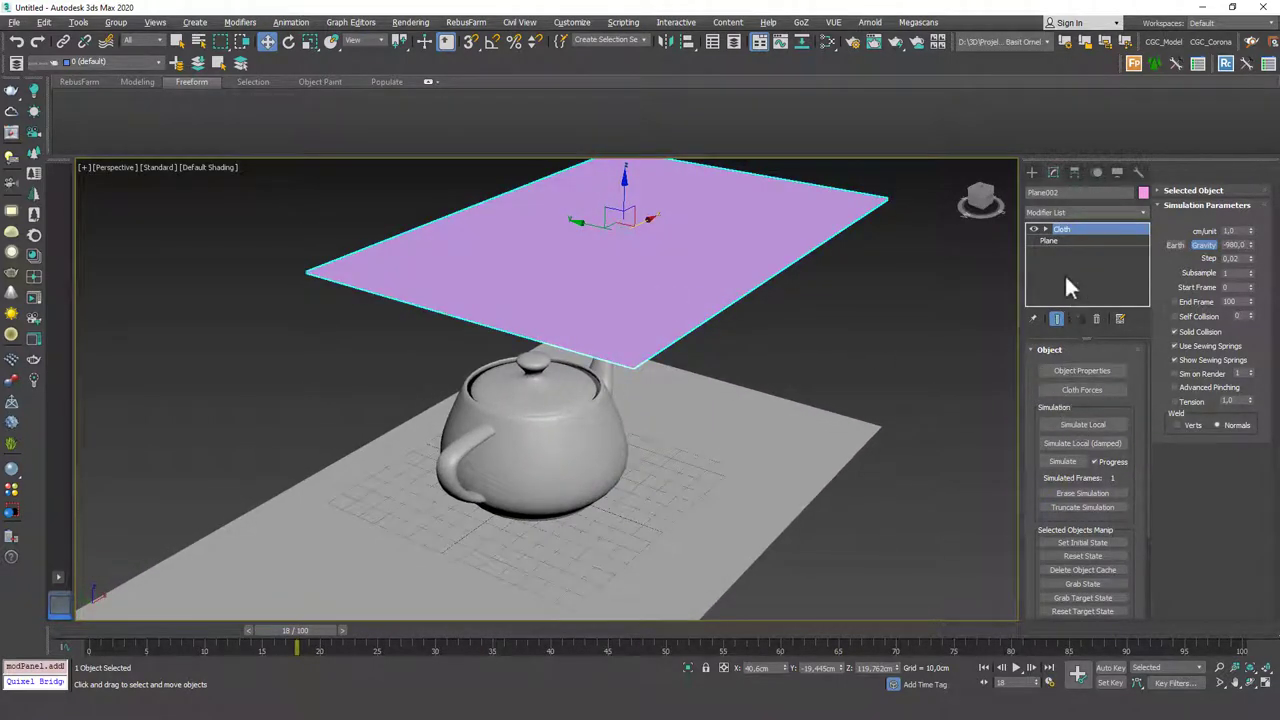
{"action": "middle_click_drag", "start_coordinate": [763, 252], "coordinate": [794, 288]}
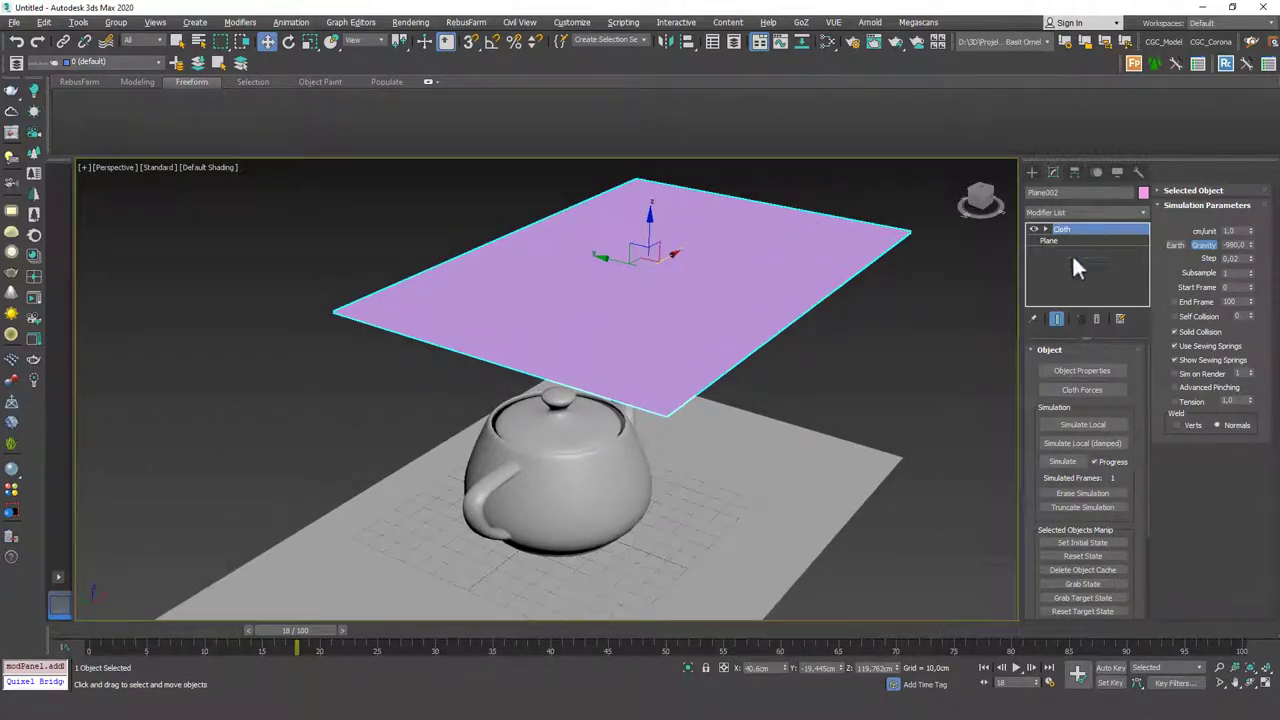
Step: Make Plane002 a cloth object with the Silk preset
{"action": "left_click", "coordinate": [1082, 371]}
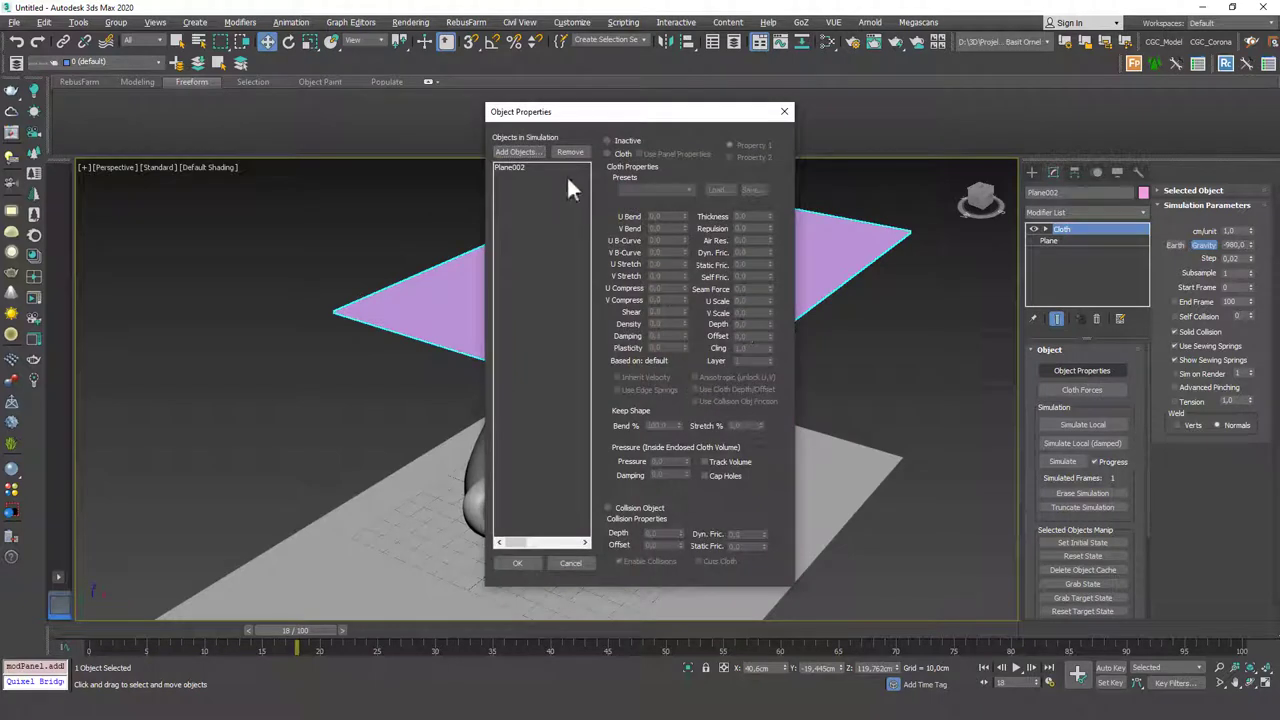
{"action": "left_click", "coordinate": [608, 154]}
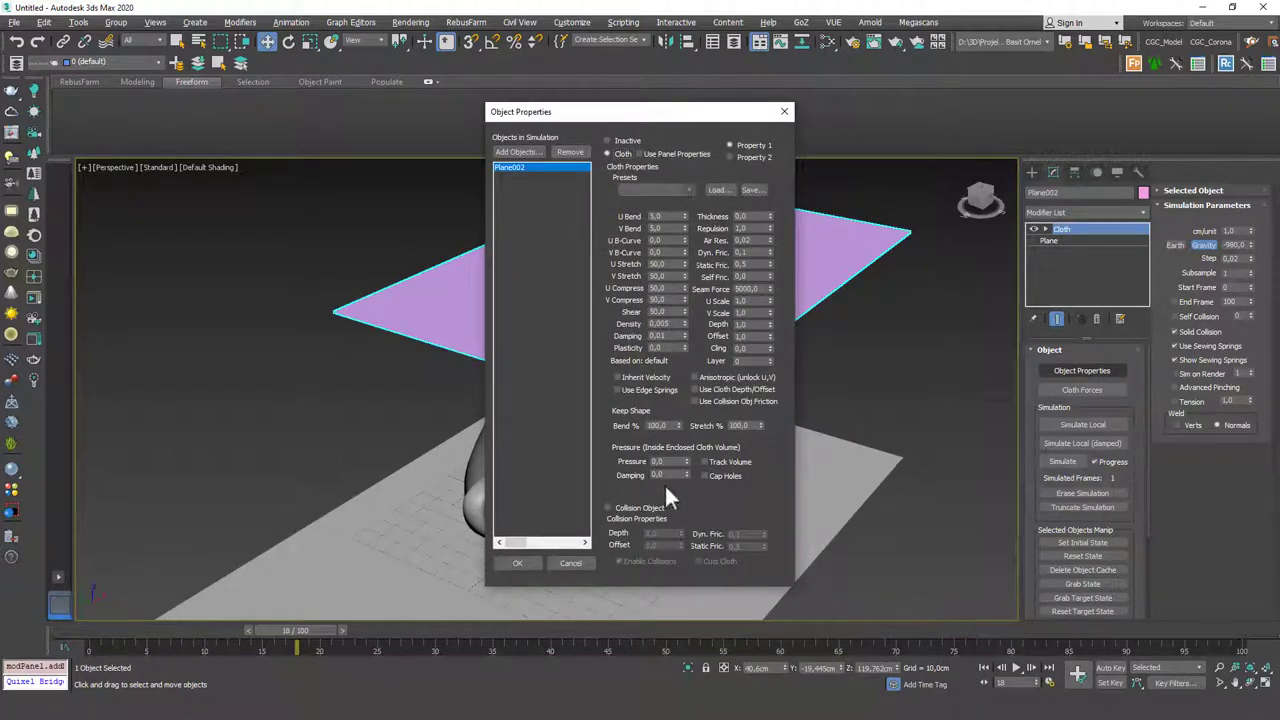
{"action": "left_click", "coordinate": [686, 188]}
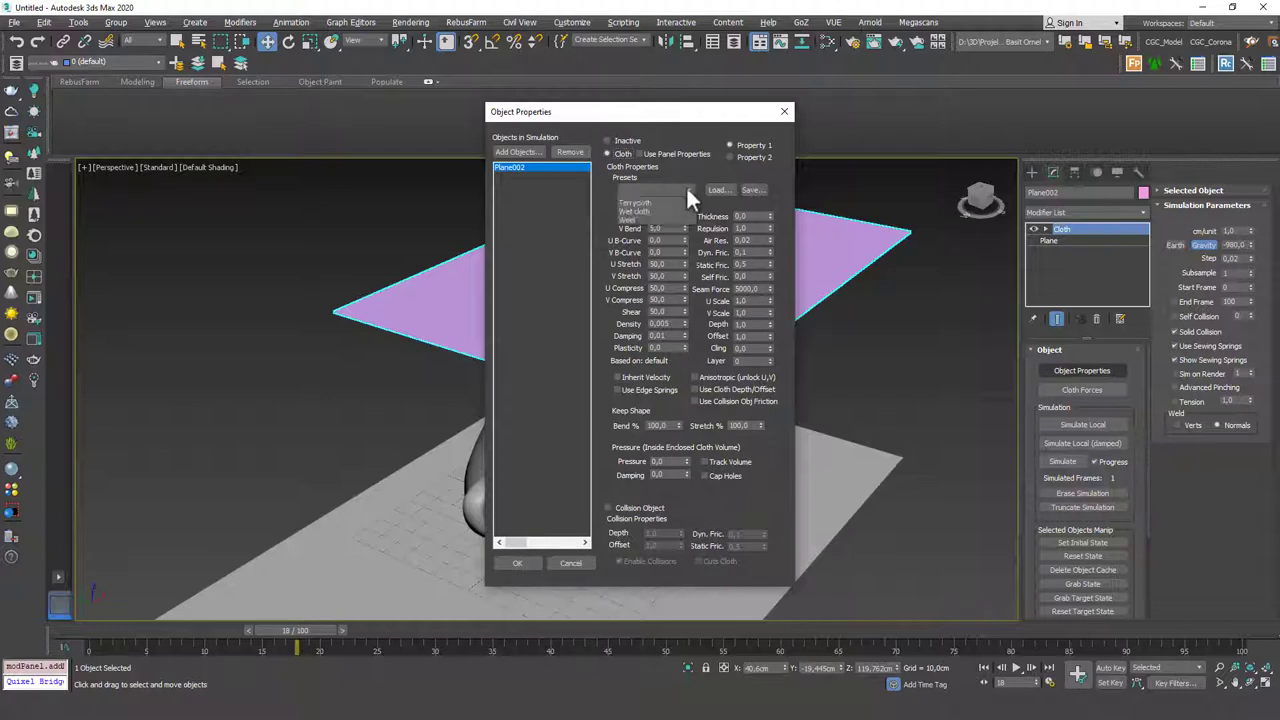
{"action": "left_click", "coordinate": [630, 288]}
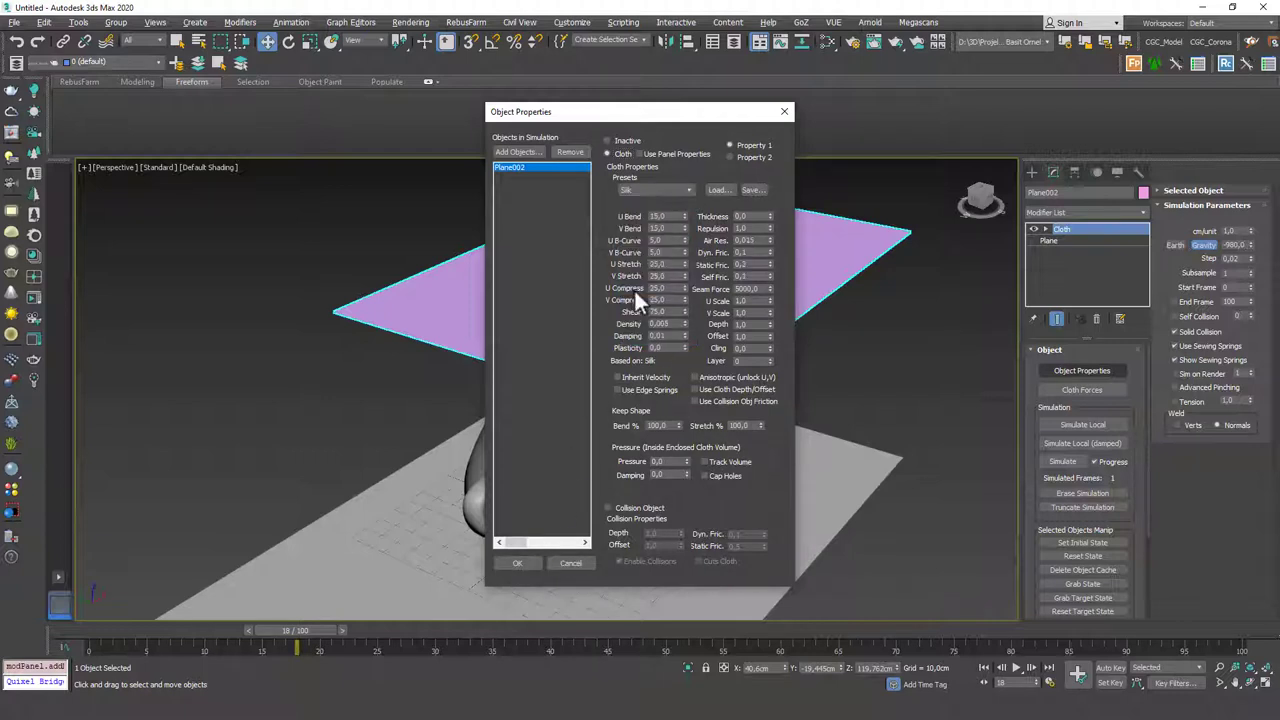
{"action": "left_click", "coordinate": [519, 562]}
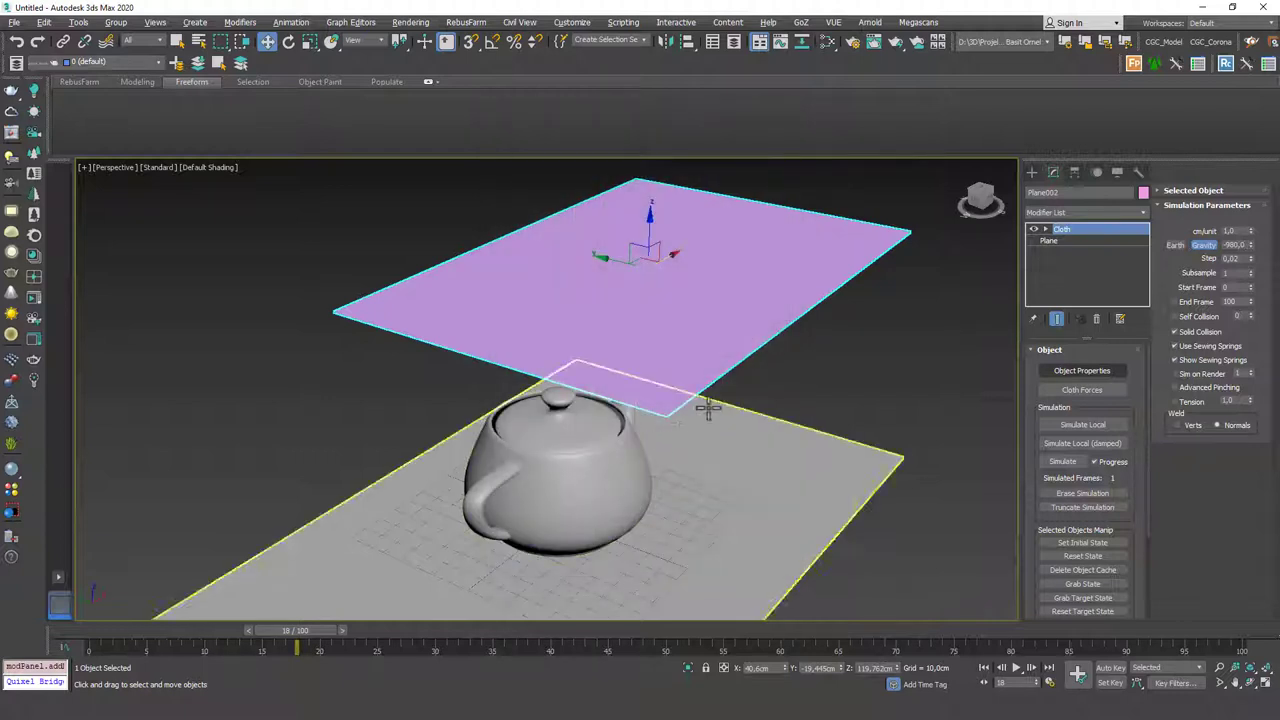
Step: Add Teapot001 to the cloth simulation as a collision object
{"action": "left_click", "coordinate": [1068, 368]}
{"action": "left_click", "coordinate": [517, 152]}
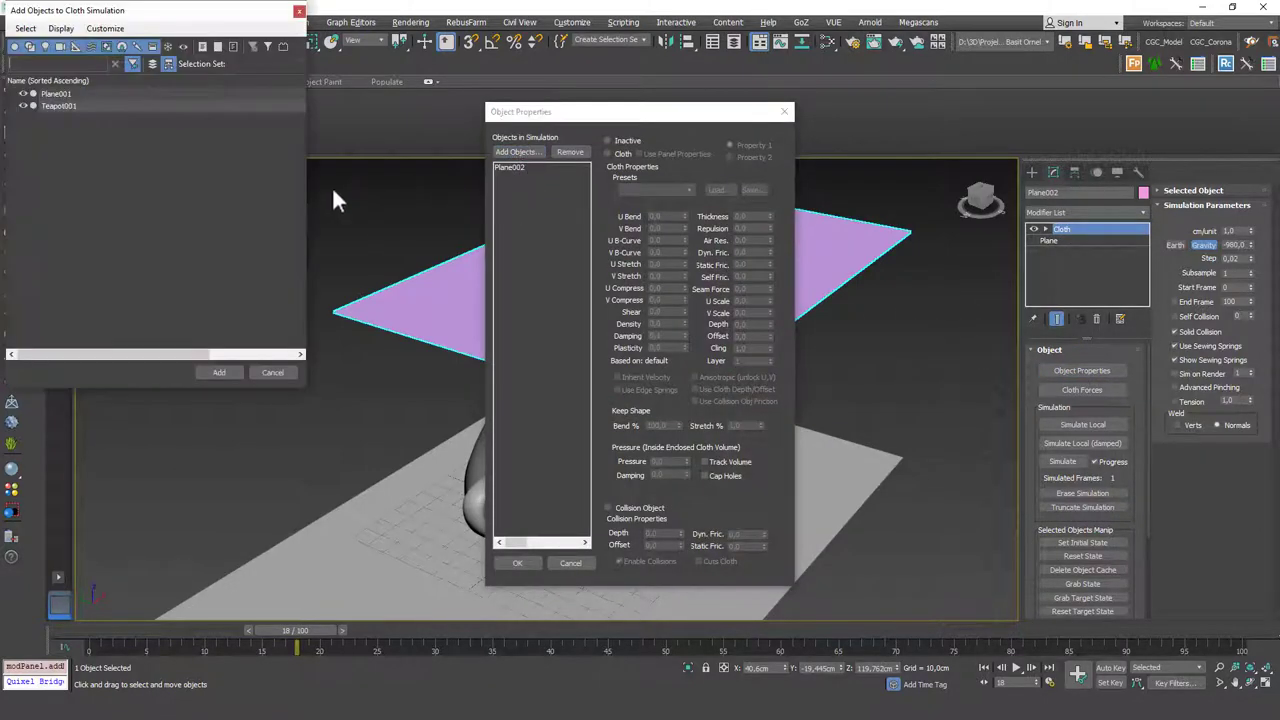
{"action": "double_click", "coordinate": [94, 104]}
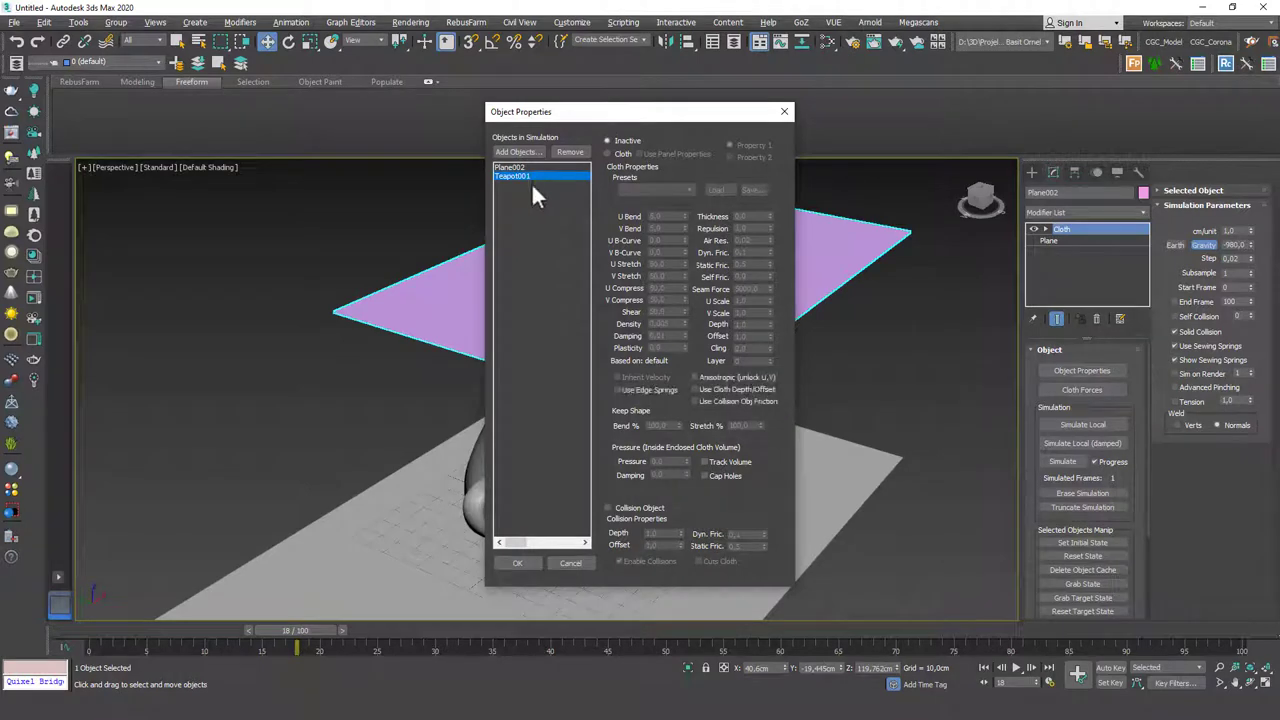
{"action": "left_click", "coordinate": [637, 509]}
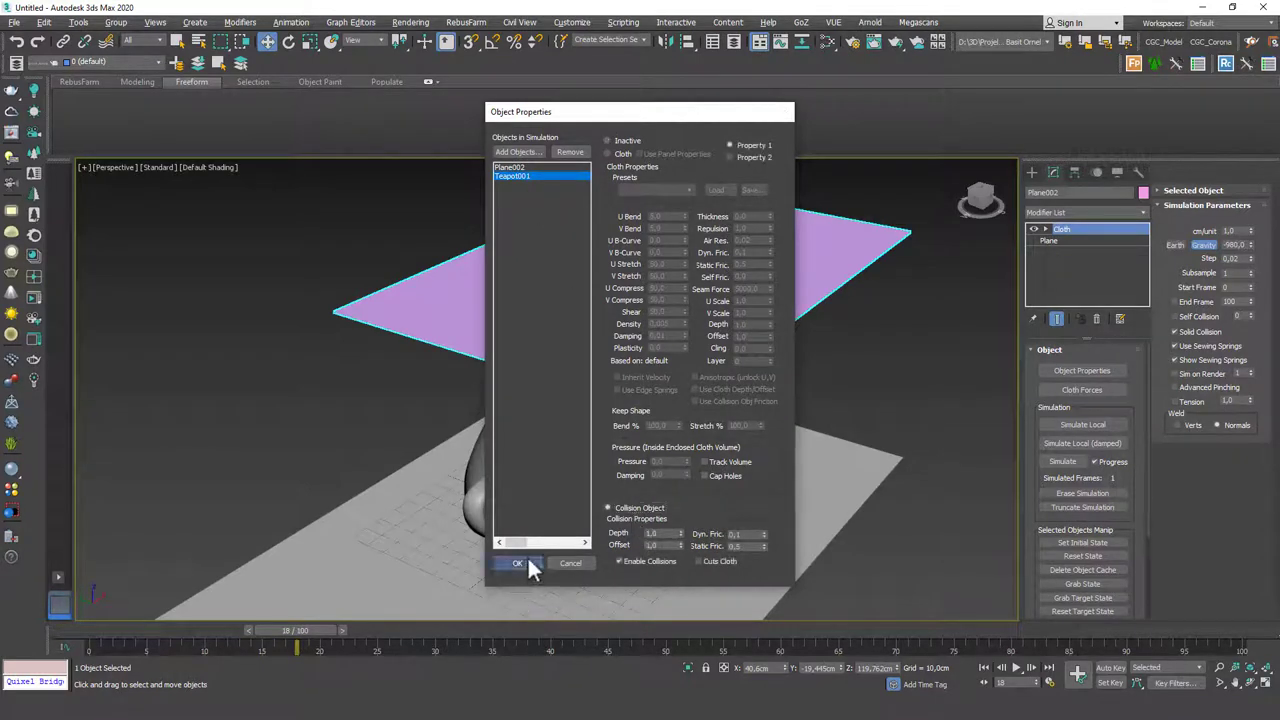
{"action": "left_click", "coordinate": [518, 564]}
{"action": "middle_click_drag", "start_coordinate": [940, 401], "coordinate": [873, 414], "text": "alt"}
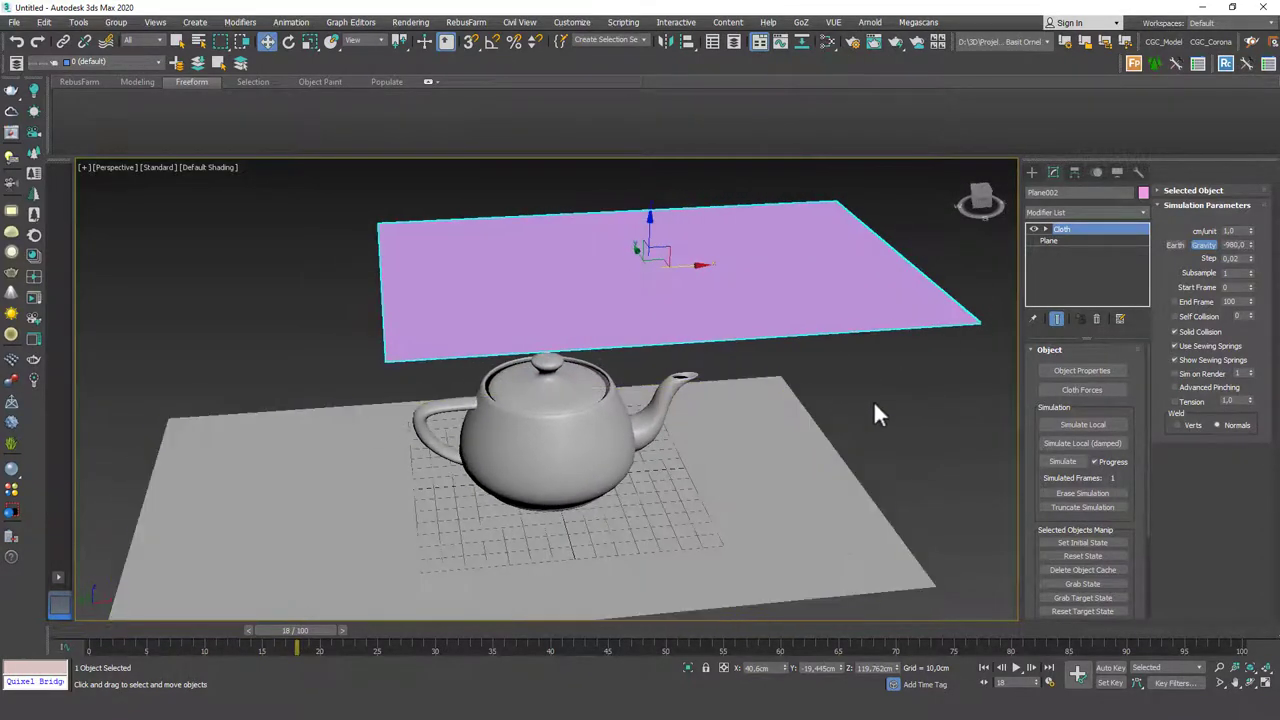
{"action": "left_click", "coordinate": [1062, 462]}
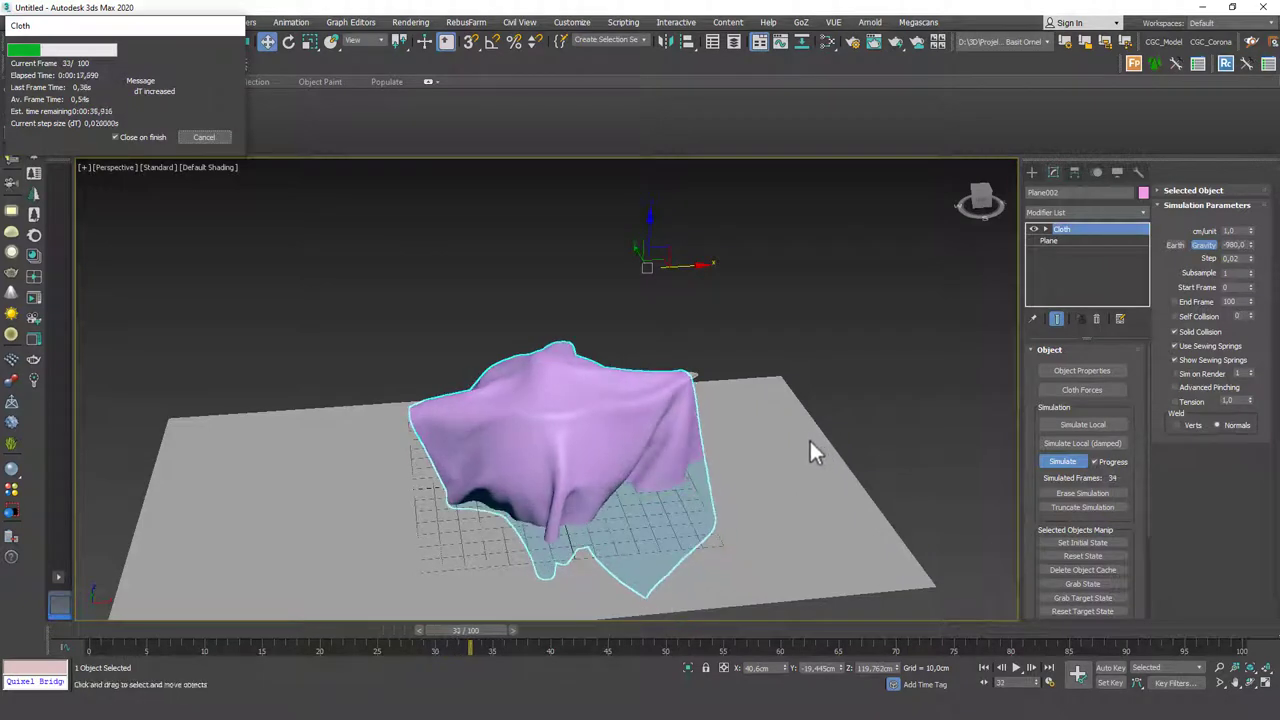
{"action": "left_click", "coordinate": [204, 137]}
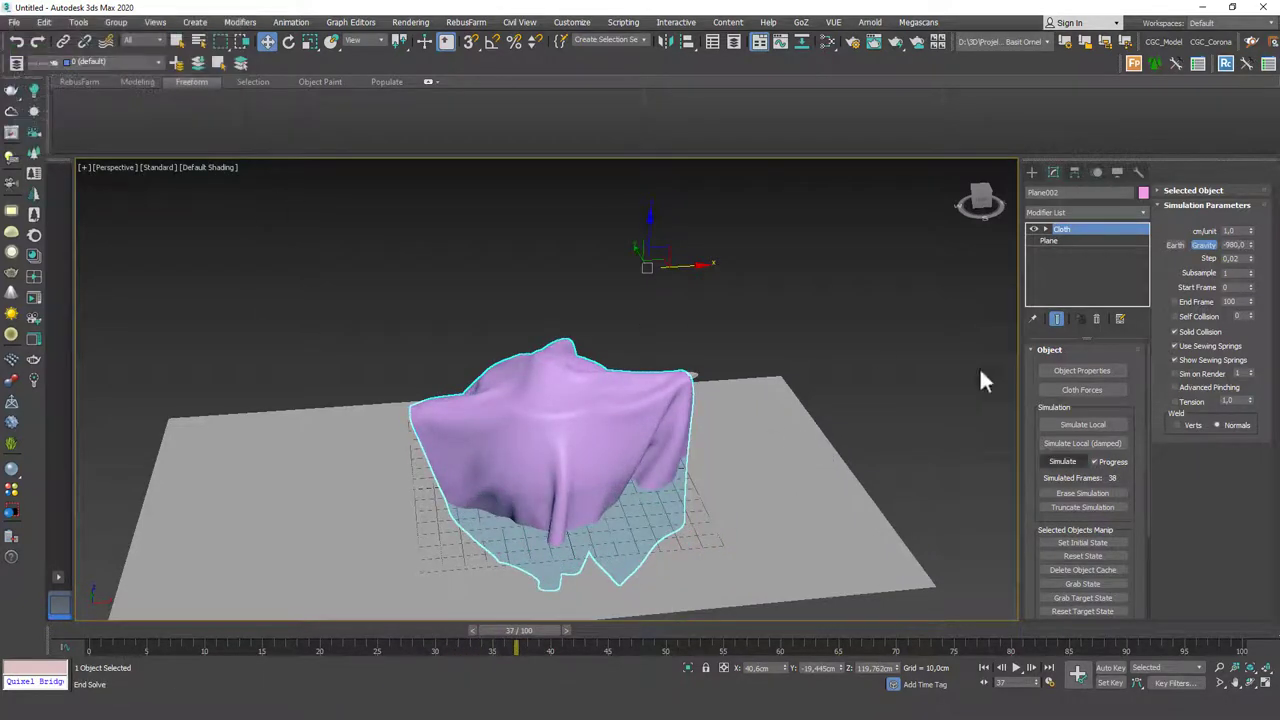
Step: Erase the simulation and add Plane001 to the cloth objects
{"action": "left_click", "coordinate": [1075, 493]}
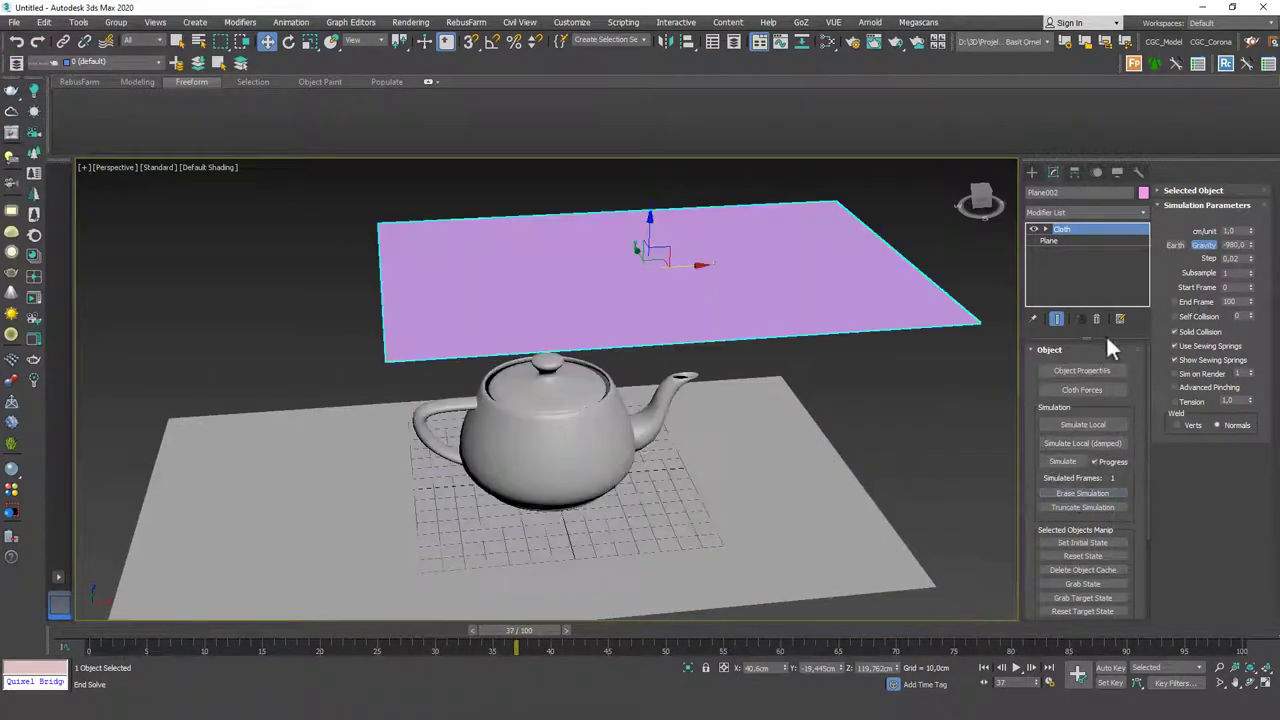
{"action": "left_click", "coordinate": [1085, 371]}
{"action": "left_click", "coordinate": [517, 151]}
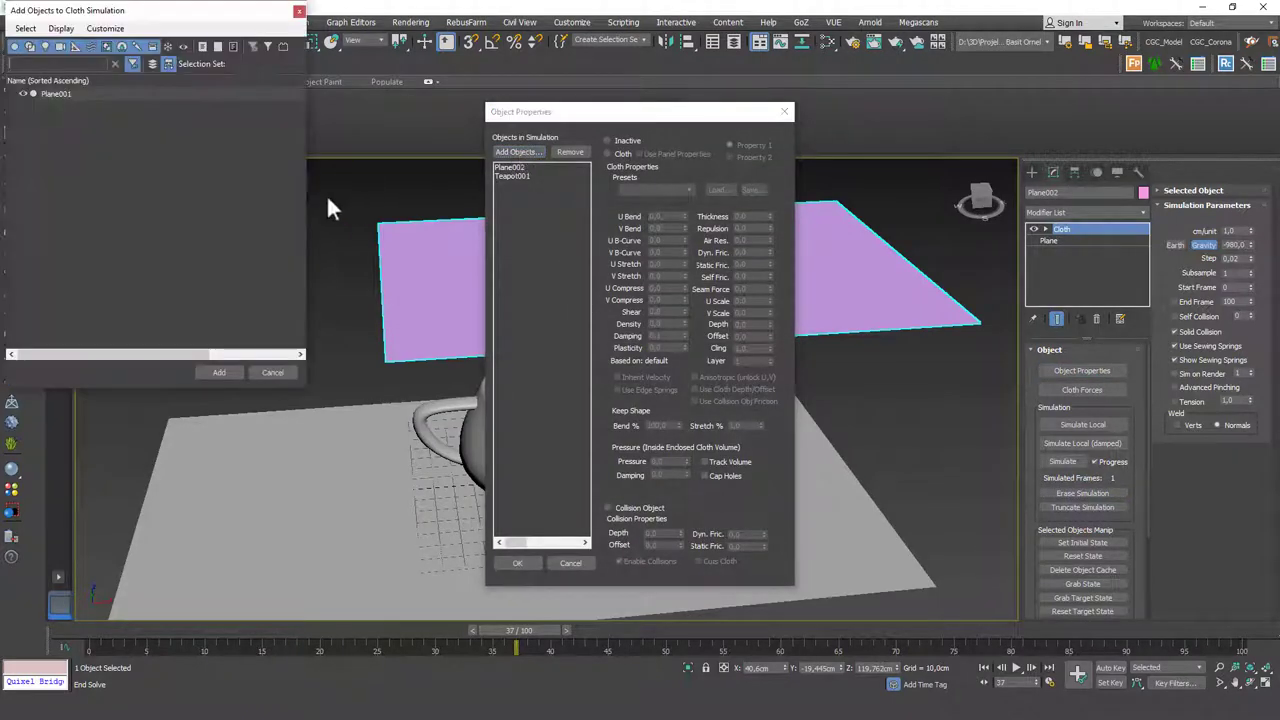
{"action": "double_click", "coordinate": [61, 94]}
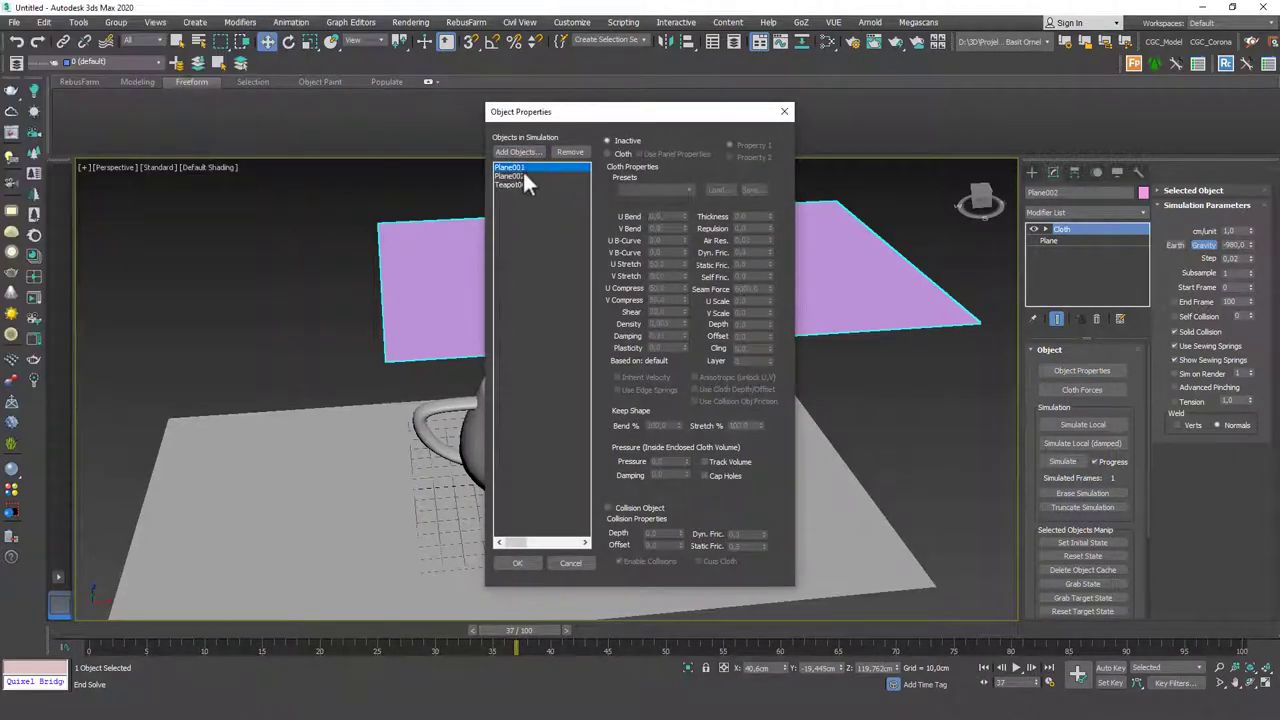
{"action": "left_click", "coordinate": [520, 563]}
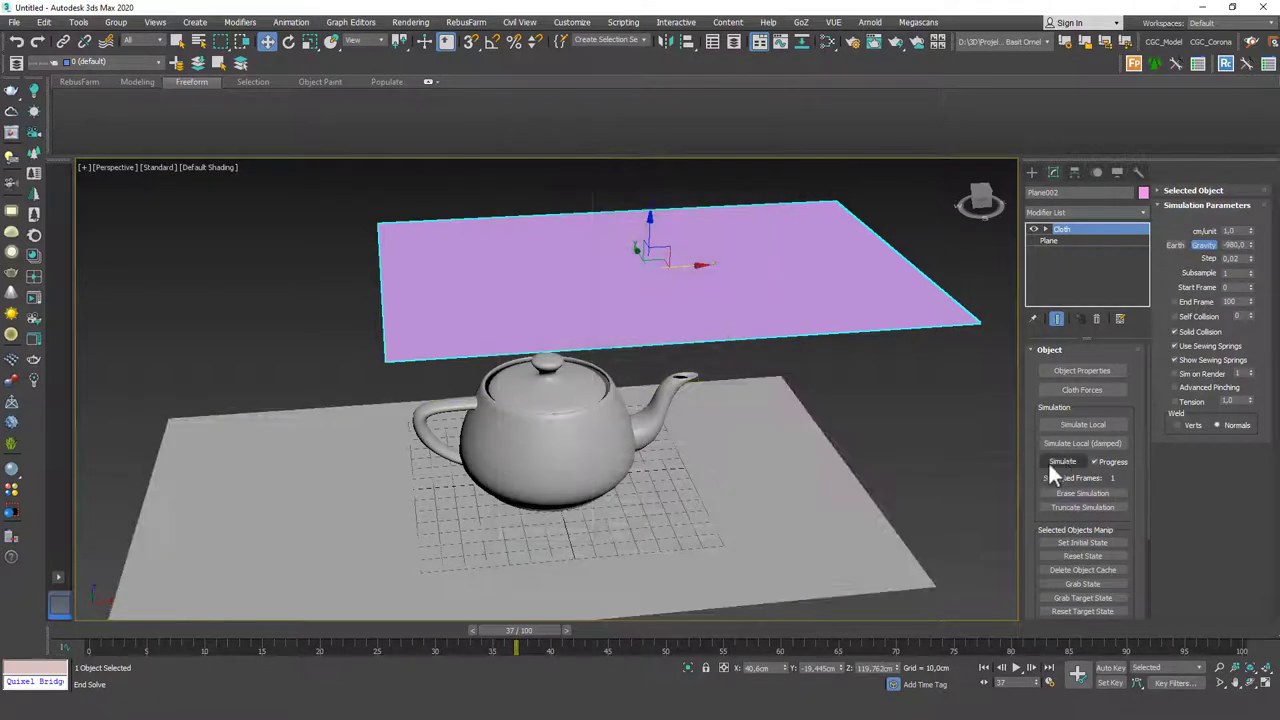
Step: Simulate the cloth, stop at frame 61, and inspect the drape
{"action": "left_click", "coordinate": [1058, 458]}
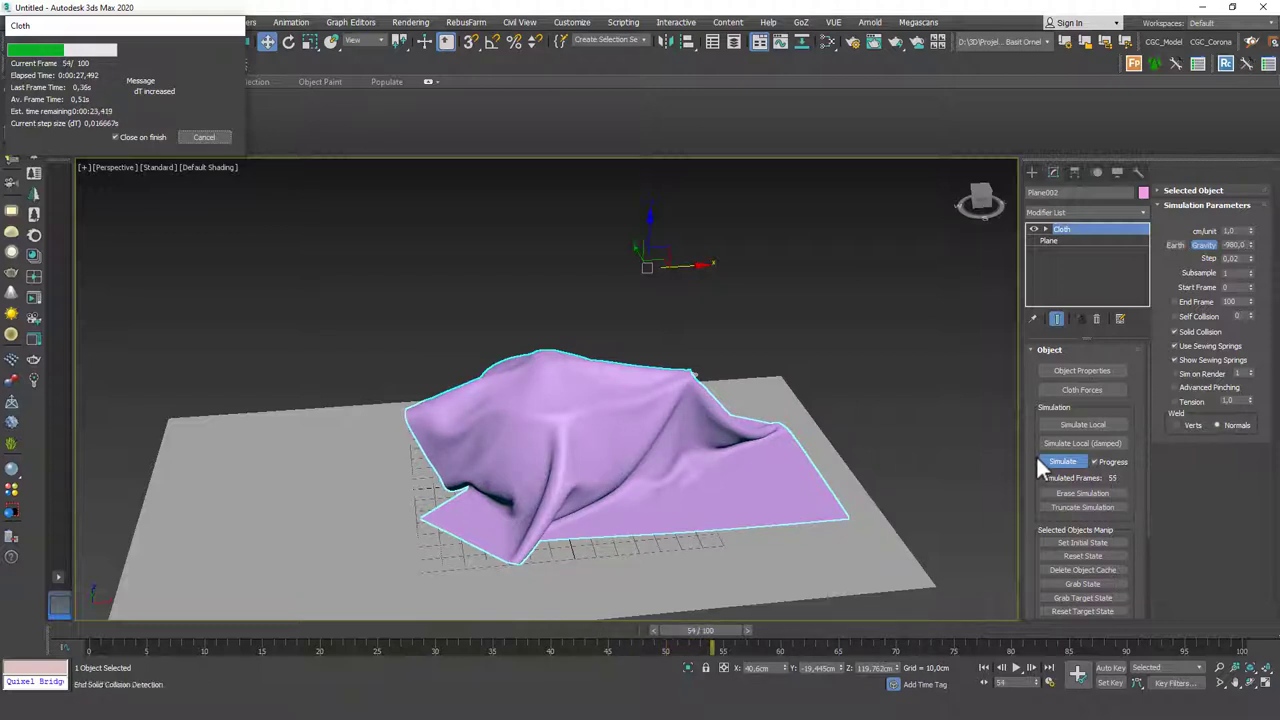
{"action": "left_click", "coordinate": [219, 138]}
{"action": "middle_click_drag", "start_coordinate": [737, 423], "coordinate": [847, 415], "text": "alt"}
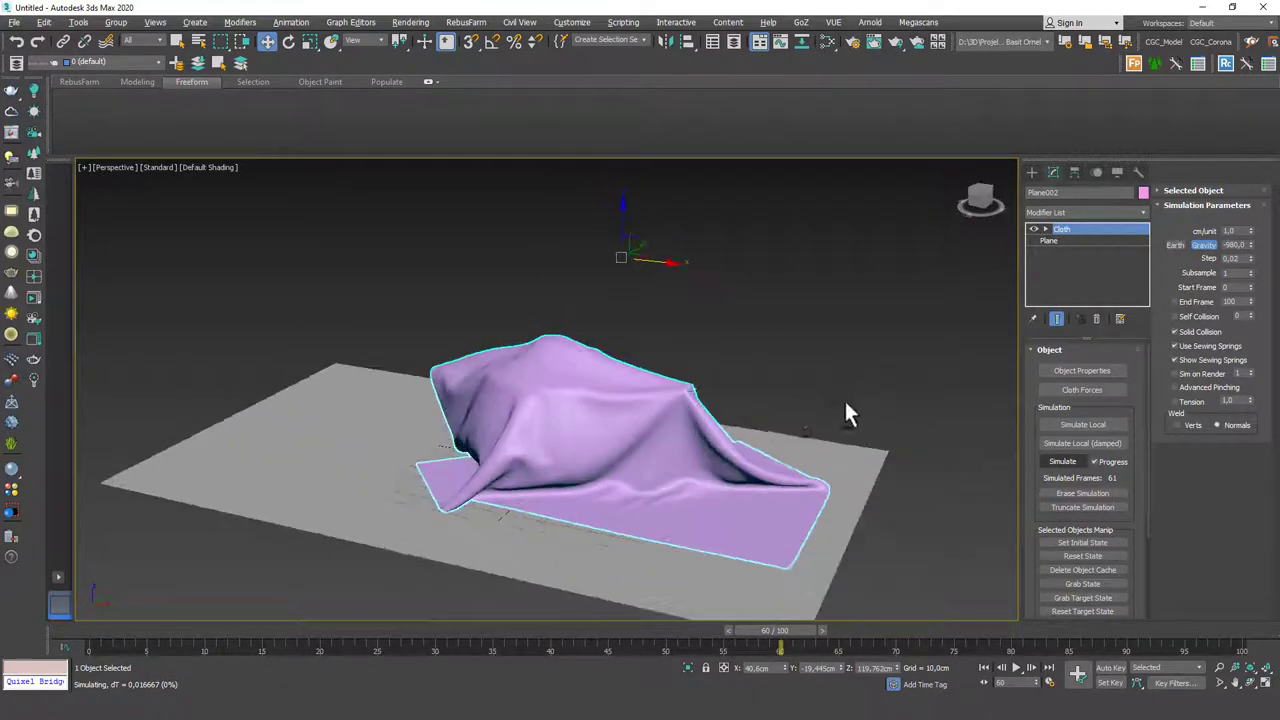
{"action": "scroll", "coordinate": [660, 409], "scroll_direction": "up", "scroll_amount": 3}
{"action": "middle_click_drag", "start_coordinate": [660, 409], "coordinate": [706, 374], "text": "alt"}
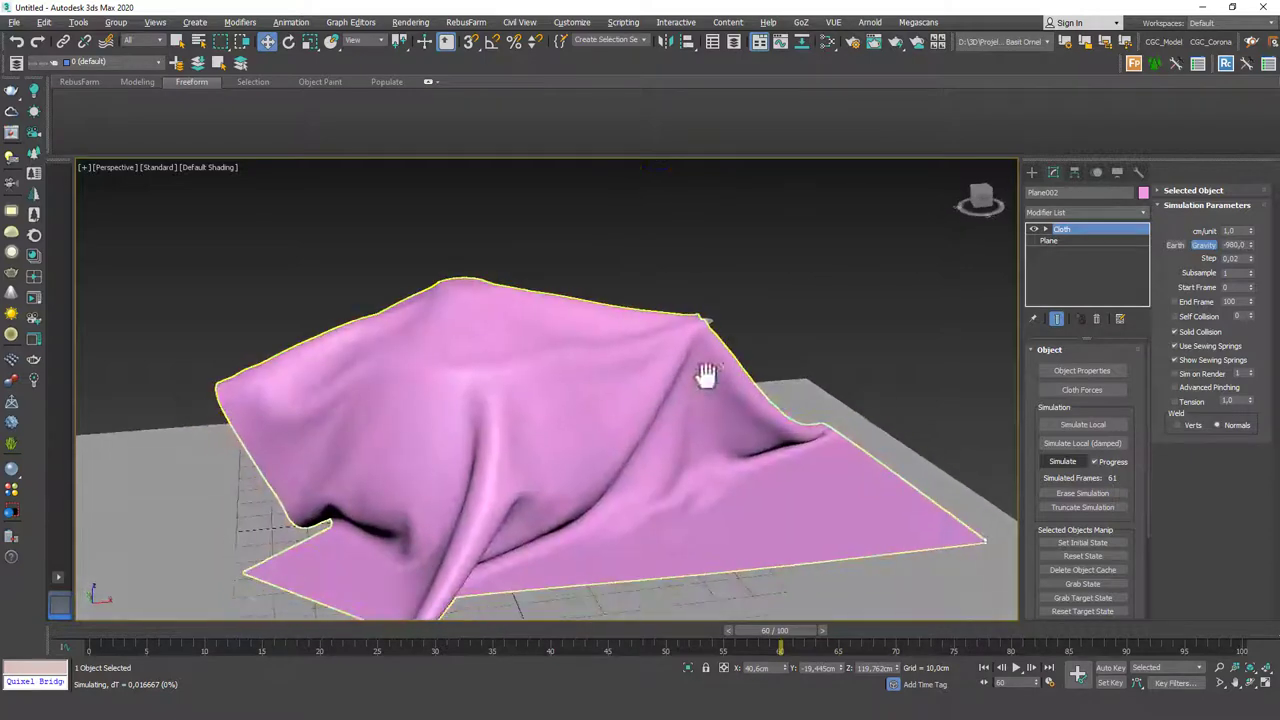
{"action": "scroll", "coordinate": [706, 374], "scroll_direction": "up", "scroll_amount": 2}
{"action": "left_click", "coordinate": [808, 320]}
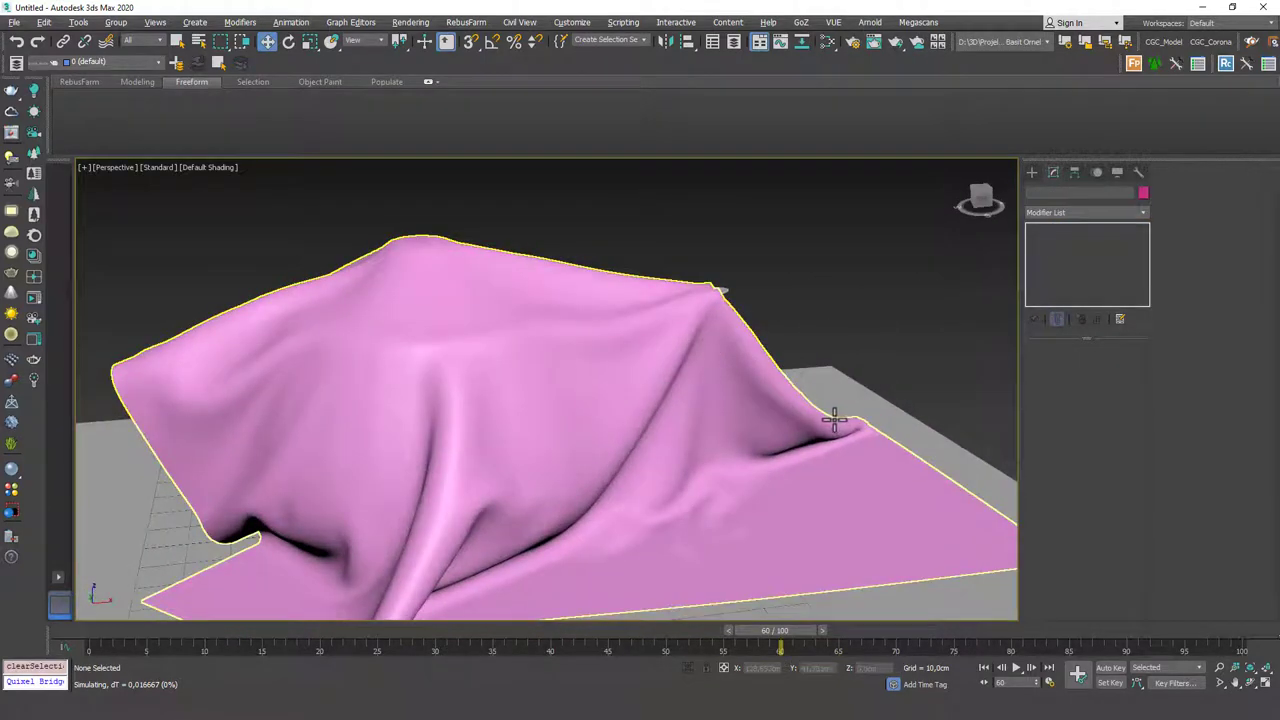
{"action": "scroll", "coordinate": [803, 331], "scroll_direction": "down", "scroll_amount": 5}
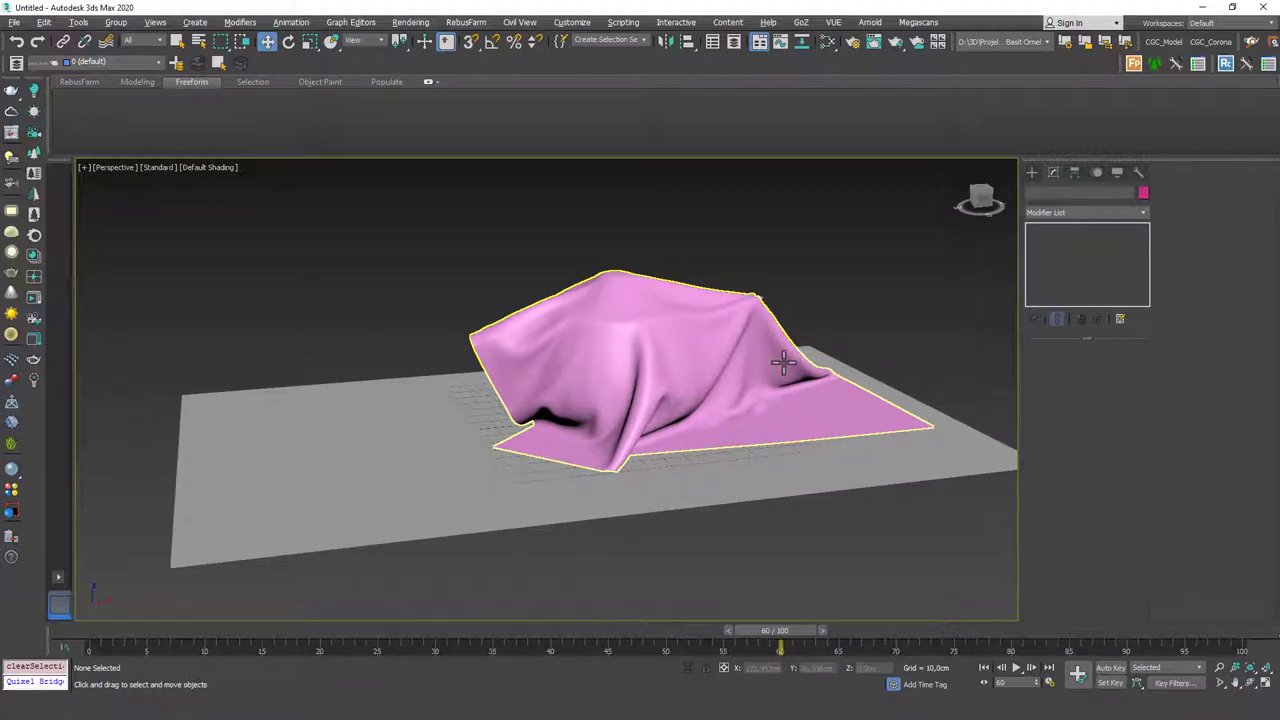
Step: Remove Cloth from Plane002 and set its length and width segments to 10
{"action": "left_click", "coordinate": [763, 357]}
{"action": "left_click", "coordinate": [1098, 320]}
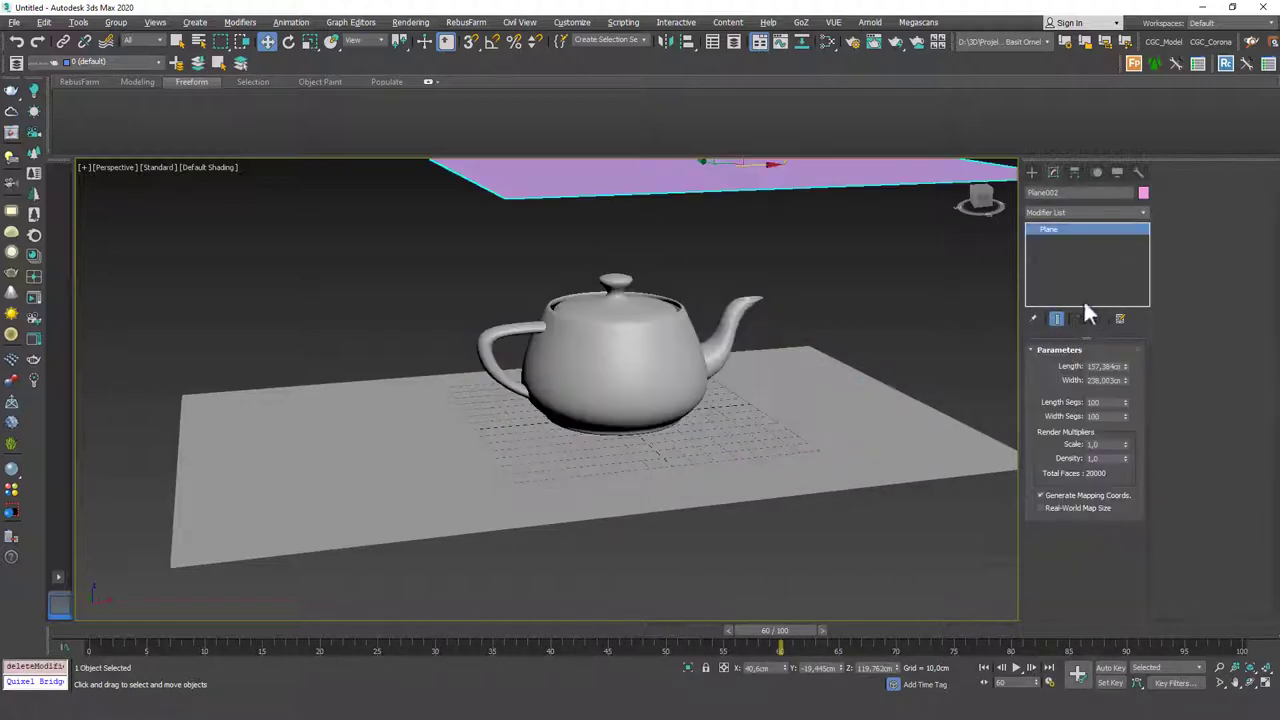
{"action": "key", "text": "Tab"}
{"action": "type", "text": "10"}
{"action": "key", "text": "Return"}
{"action": "middle_click_drag", "start_coordinate": [800, 330], "coordinate": [747, 389], "text": "alt"}
Step: Re-apply the Cloth modifier to Plane002
{"action": "left_click", "coordinate": [1072, 212]}
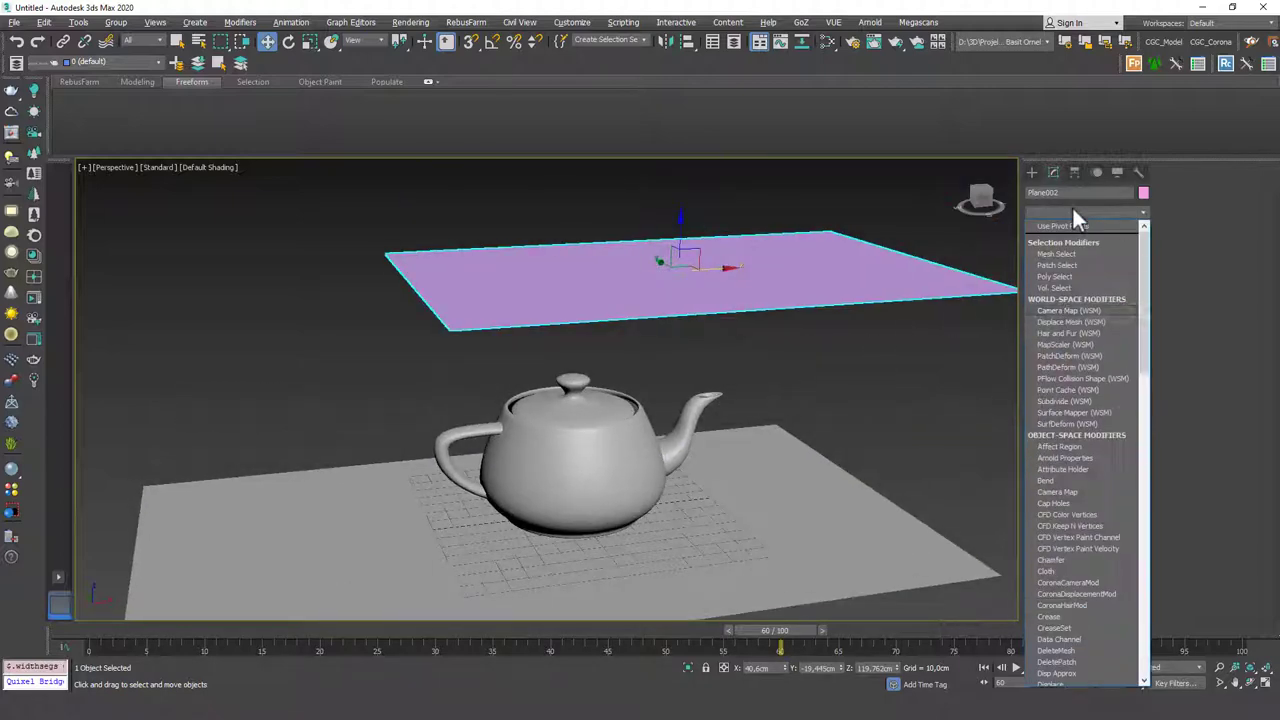
{"action": "type", "text": "cloth"}
{"action": "key", "text": "Return"}
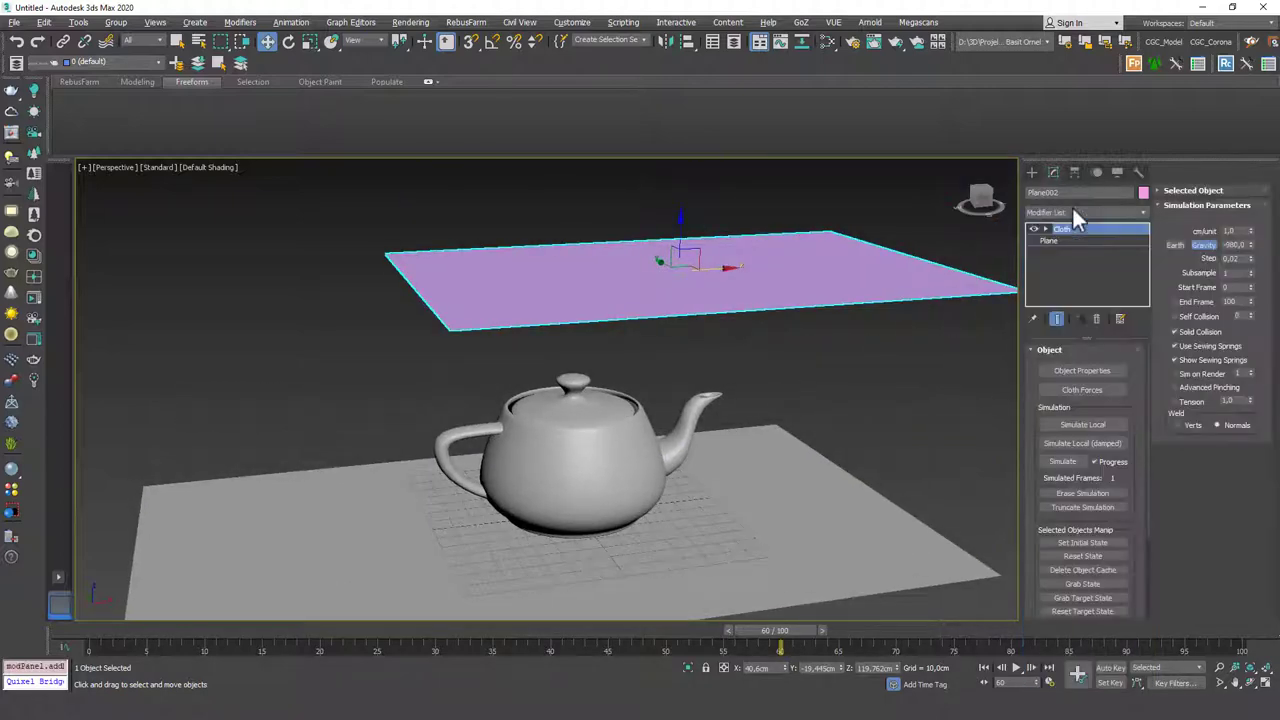
Step: Add Plane001 and Teapot001 to the cloth simulation as collision objects
{"action": "left_click", "coordinate": [1104, 370]}
{"action": "left_click", "coordinate": [528, 151]}
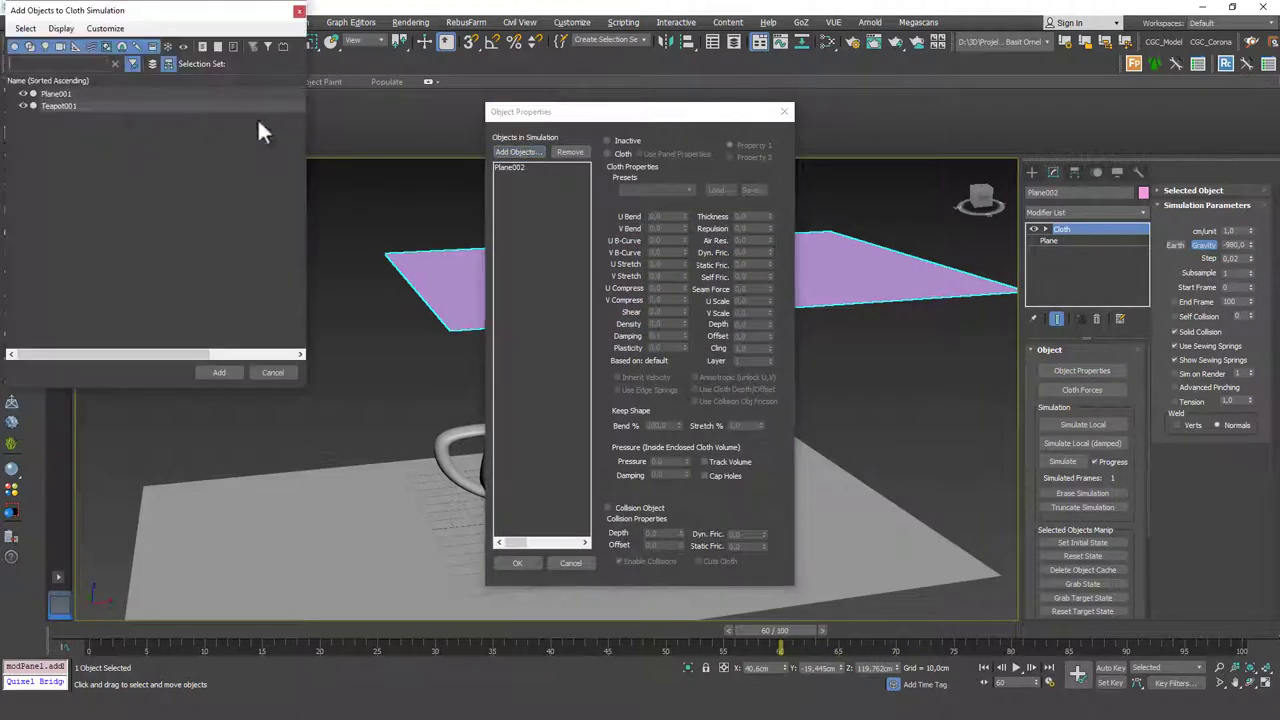
{"action": "left_click_drag", "start_coordinate": [114, 93], "coordinate": [176, 270]}
{"action": "left_click", "coordinate": [219, 373]}
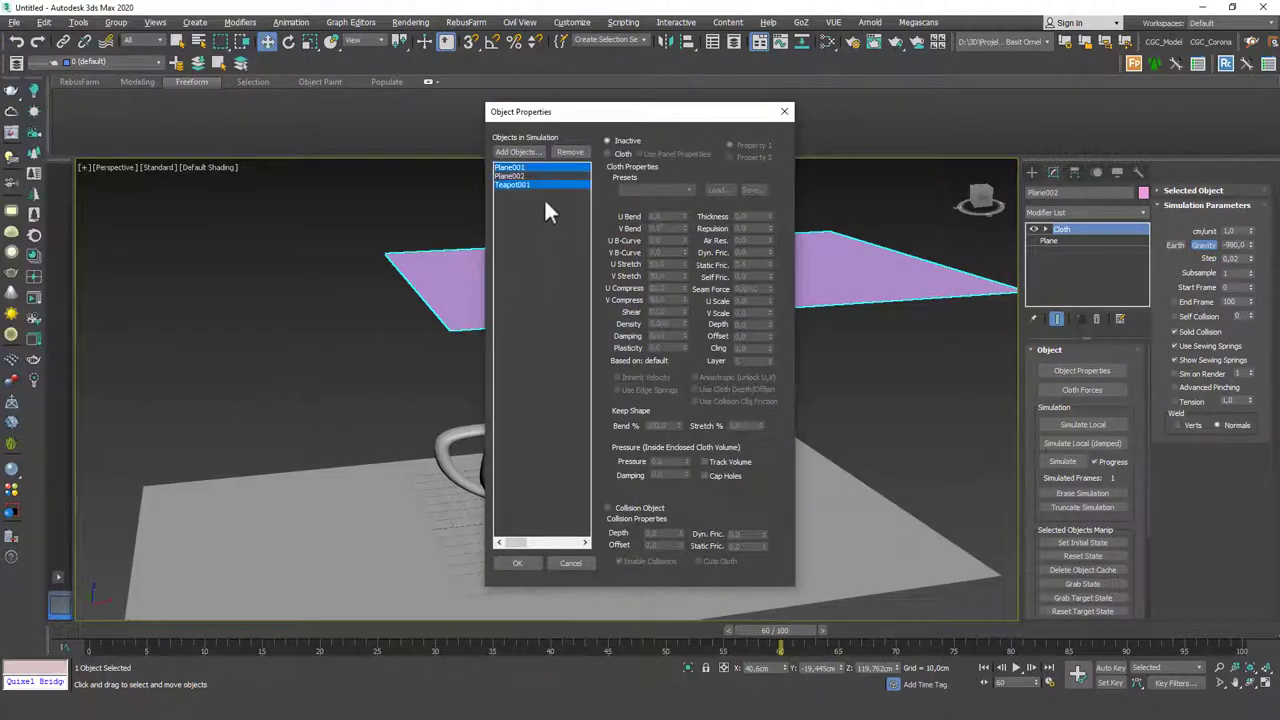
{"action": "left_click", "coordinate": [607, 508]}
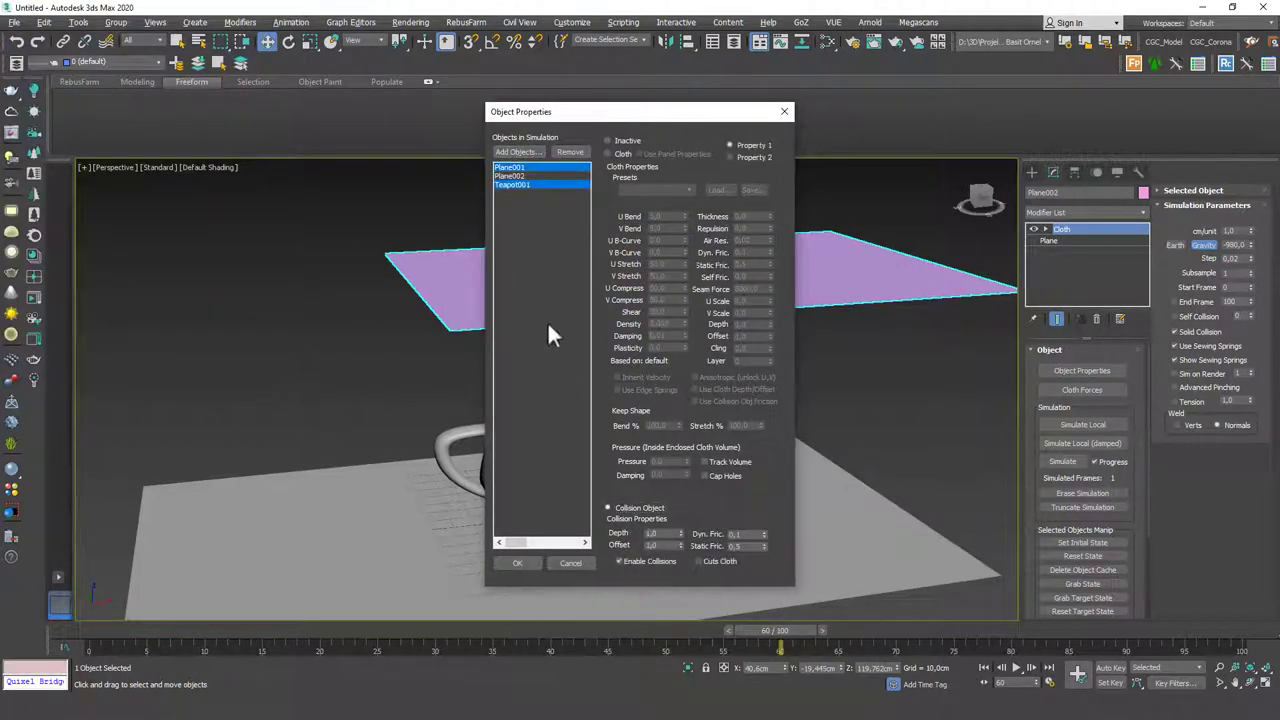
{"action": "left_click", "coordinate": [575, 175]}
{"action": "left_click", "coordinate": [549, 167]}
{"action": "left_click", "coordinate": [520, 563]}
Step: Run the cloth simulation of the 10×10-segment Plane002 over the teapot
{"action": "left_click", "coordinate": [1071, 464]}
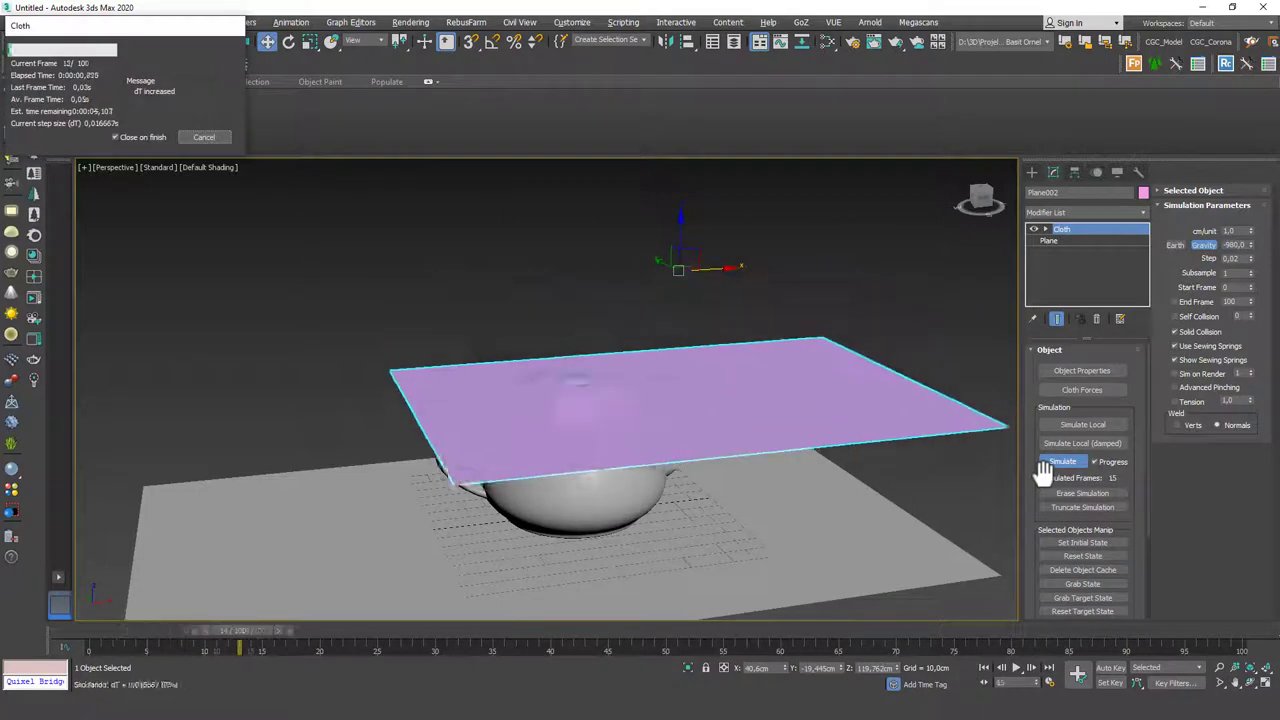